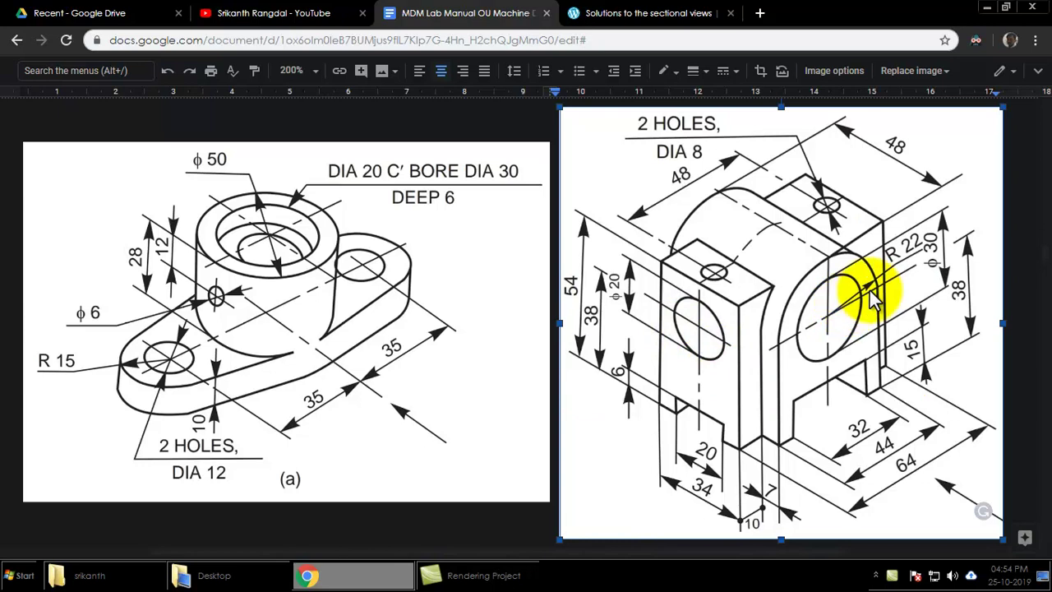
Review exercise 2 in the lab manual, including its required views and the dimensions of the isometric drawing
left_click(625, 15)
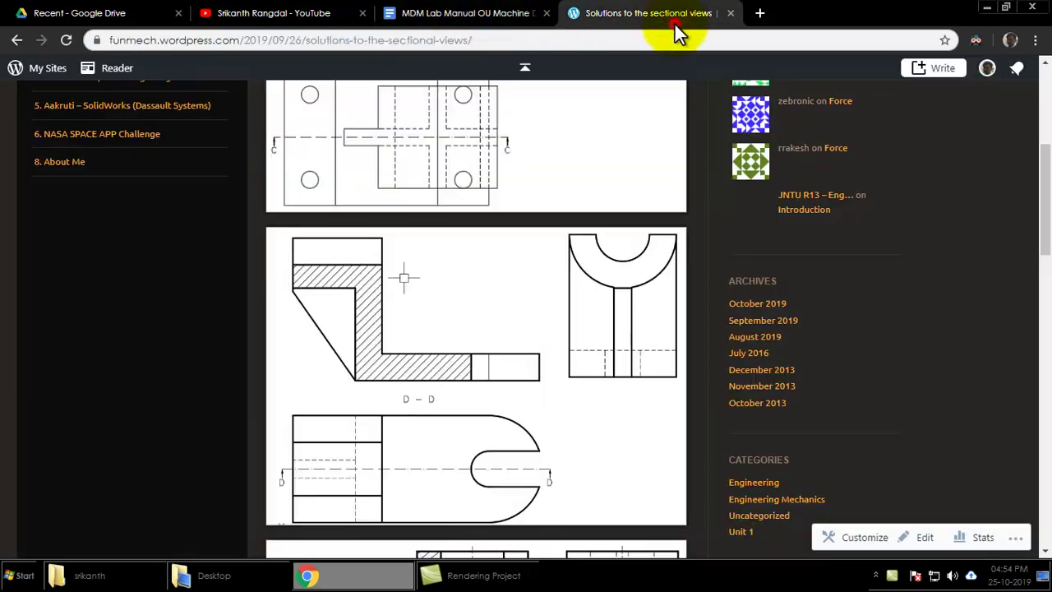
scroll(305, 183, "up", 5)
left_click(510, 12)
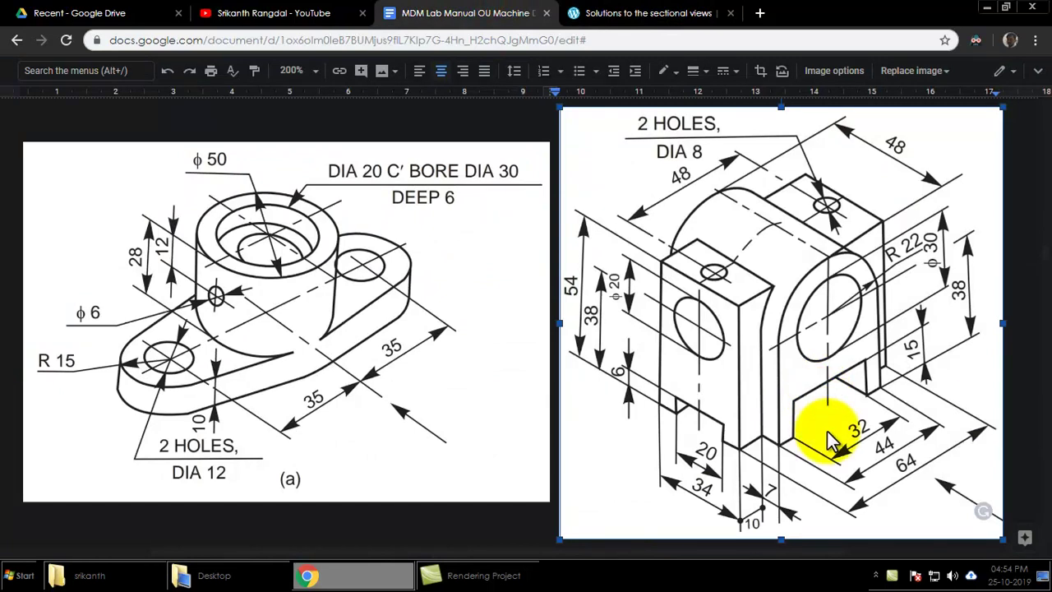
scroll(433, 286, "up", 4)
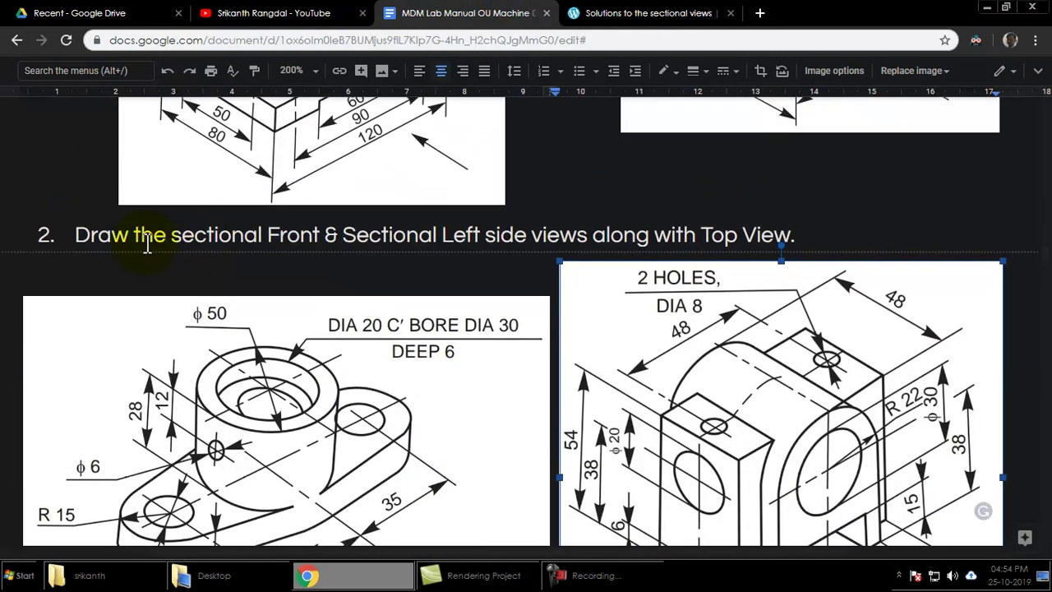
left_click(125, 237)
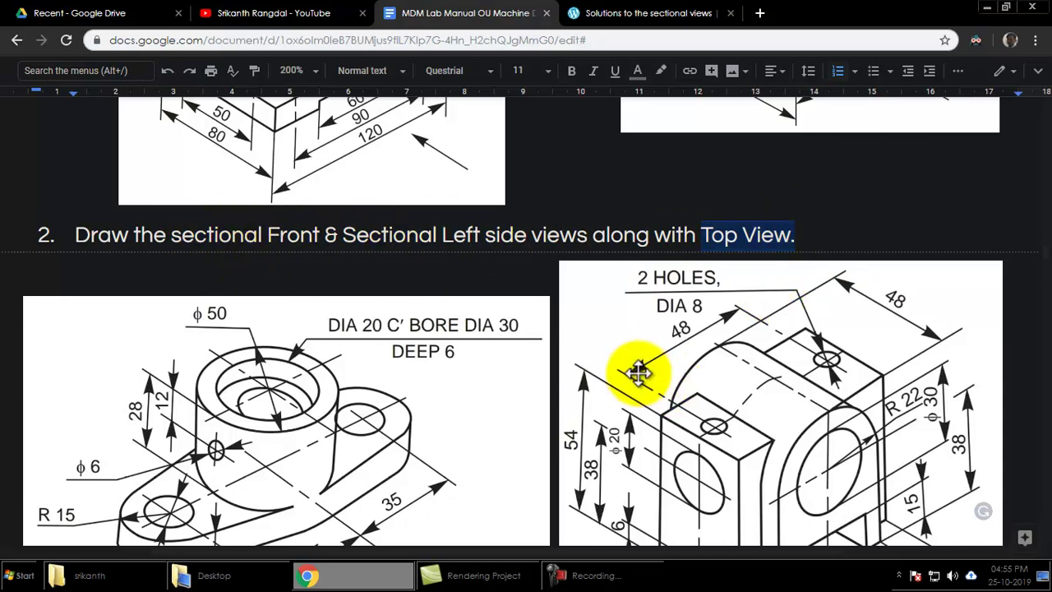
scroll(638, 374, "down", 1)
scroll(638, 373, "down", 2)
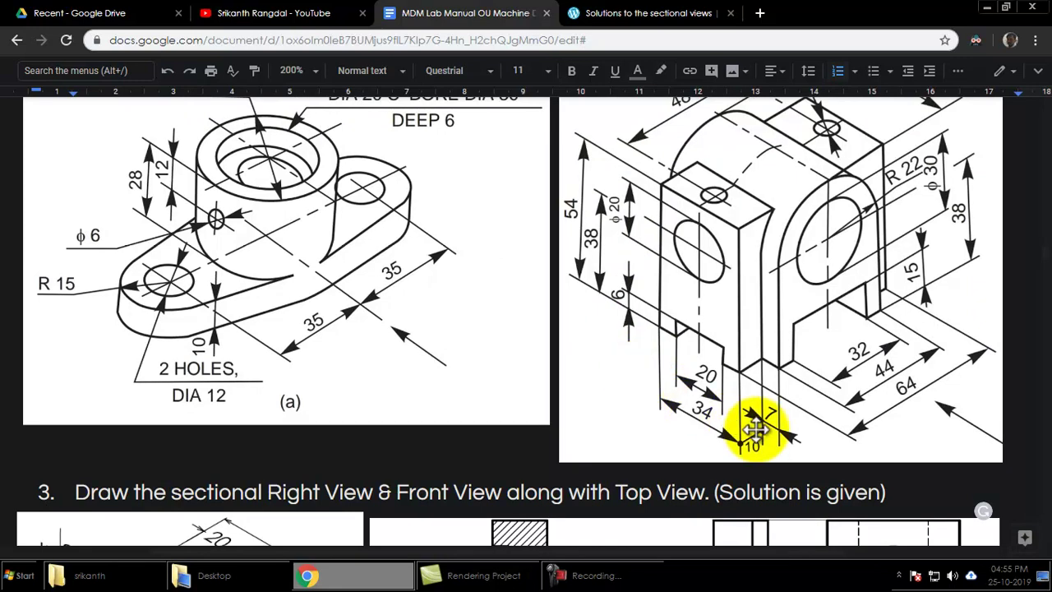
scroll(723, 225, "up", 2)
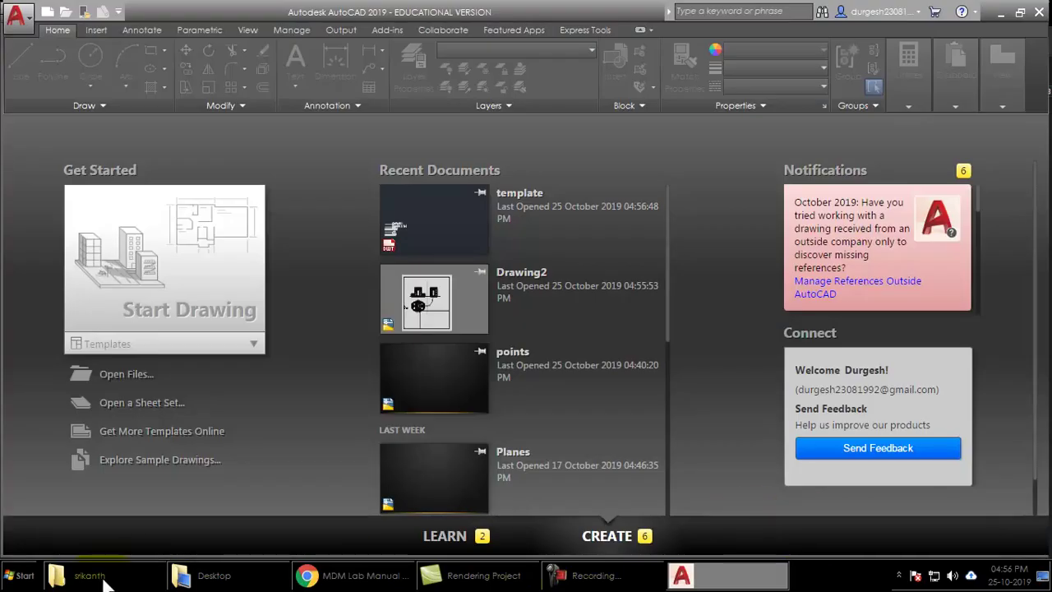
Open the template.dwt file from its folder to start a new AutoCAD drawing
left_click(146, 579)
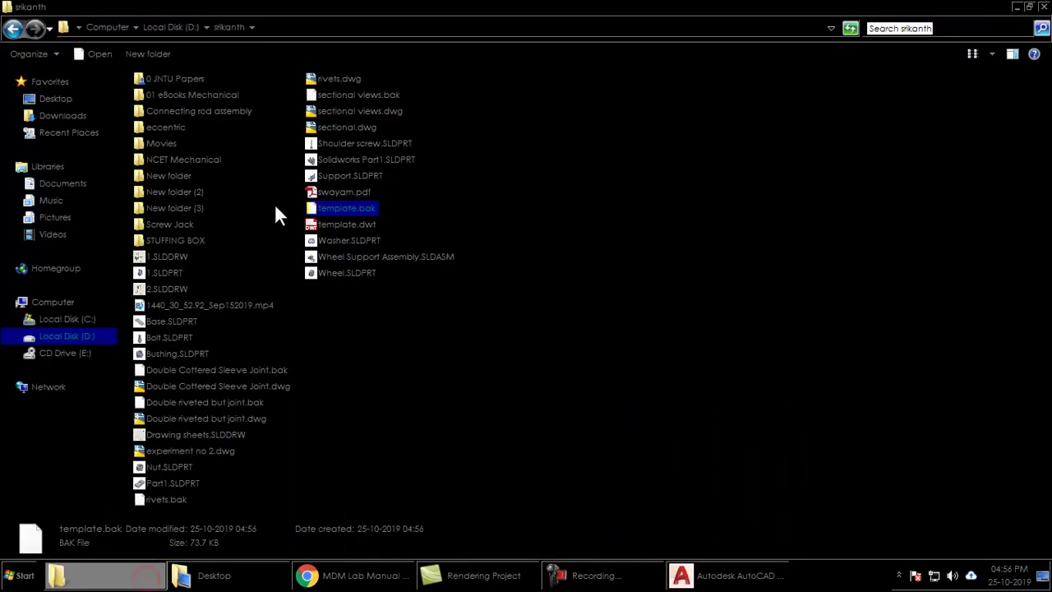
left_click(415, 349)
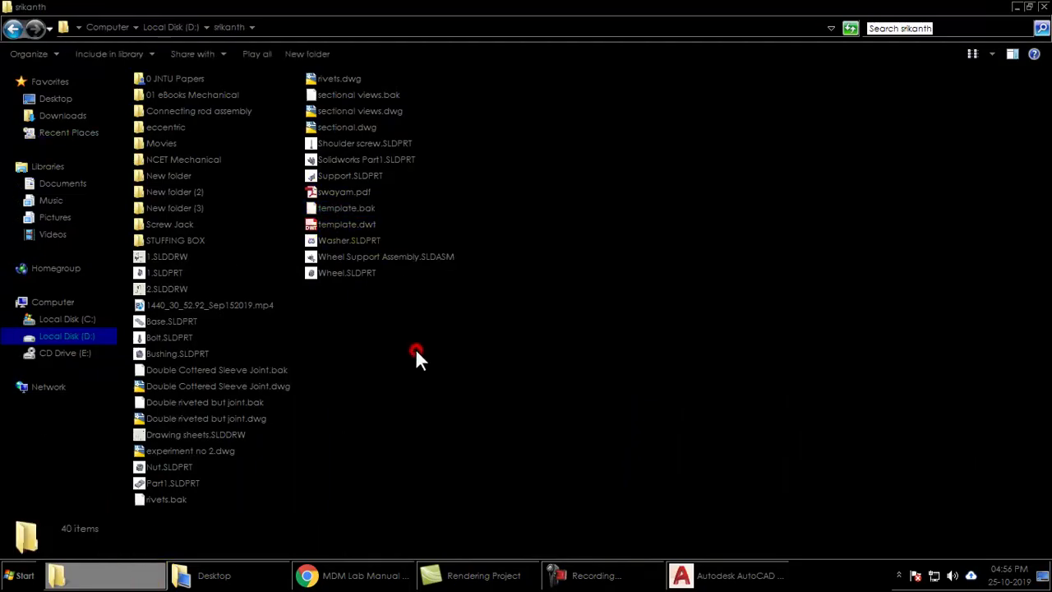
left_click(335, 225)
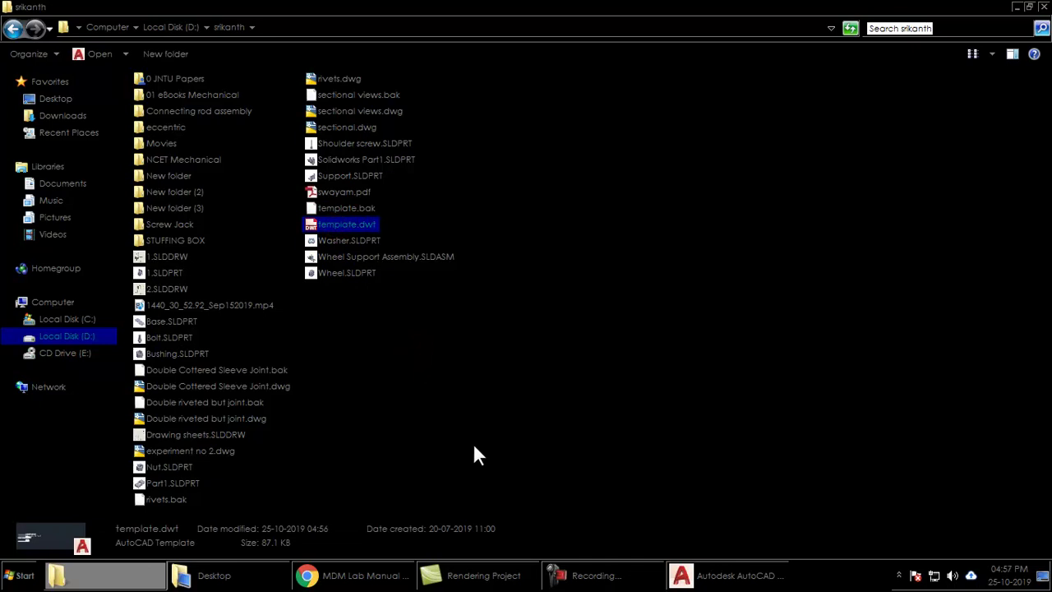
key("Return")
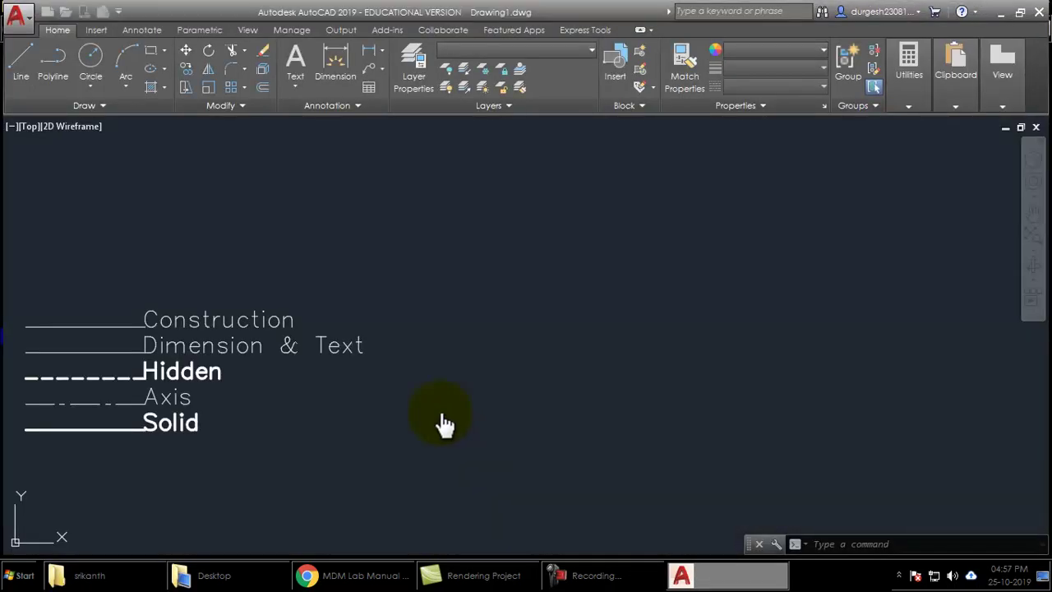
middle_click_drag(319, 382, 254, 444)
mouse_move(333, 449)
middle_mouse_down()
mouse_move(307, 444)
mouse_move(312, 463)
middle_mouse_up()
Check the isometric reference and draw a circle of radius 22 in the empty area of the AutoCAD drawing
key("alt+Tab")
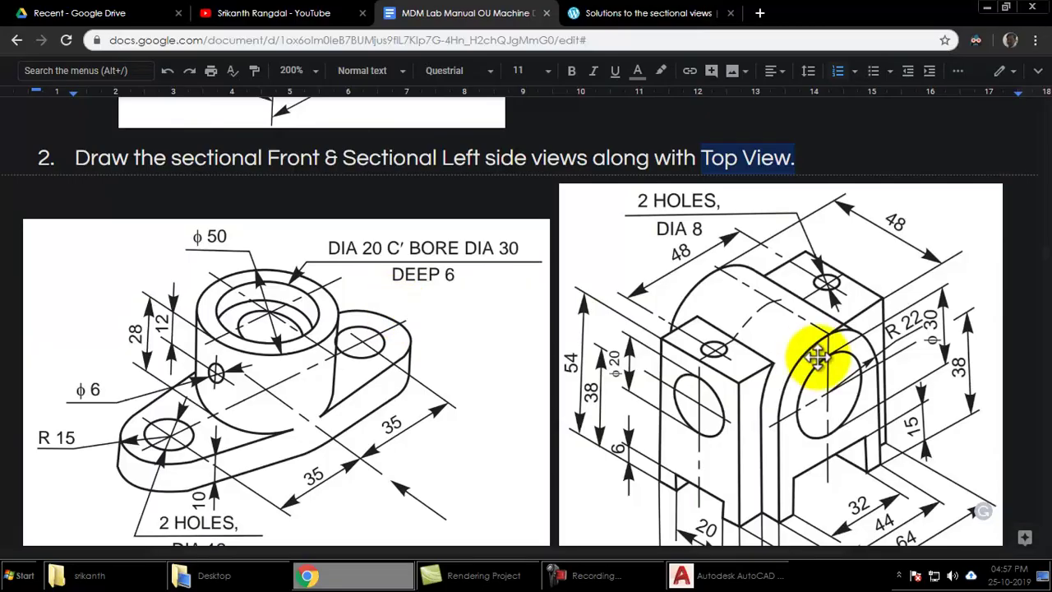
scroll(878, 408, "down", 2)
scroll(875, 402, "up", 1)
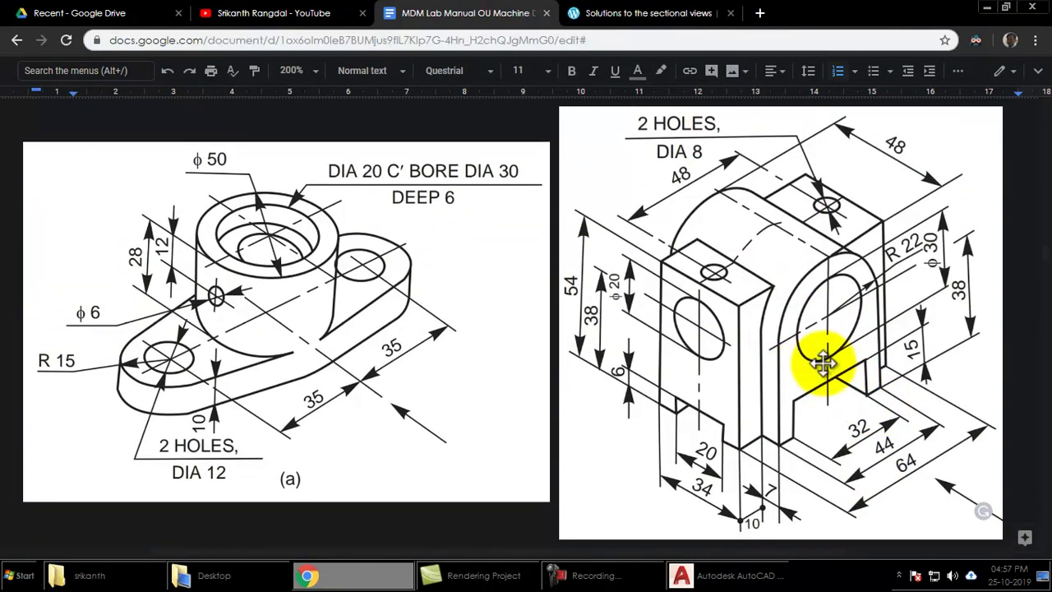
key("alt+Tab")
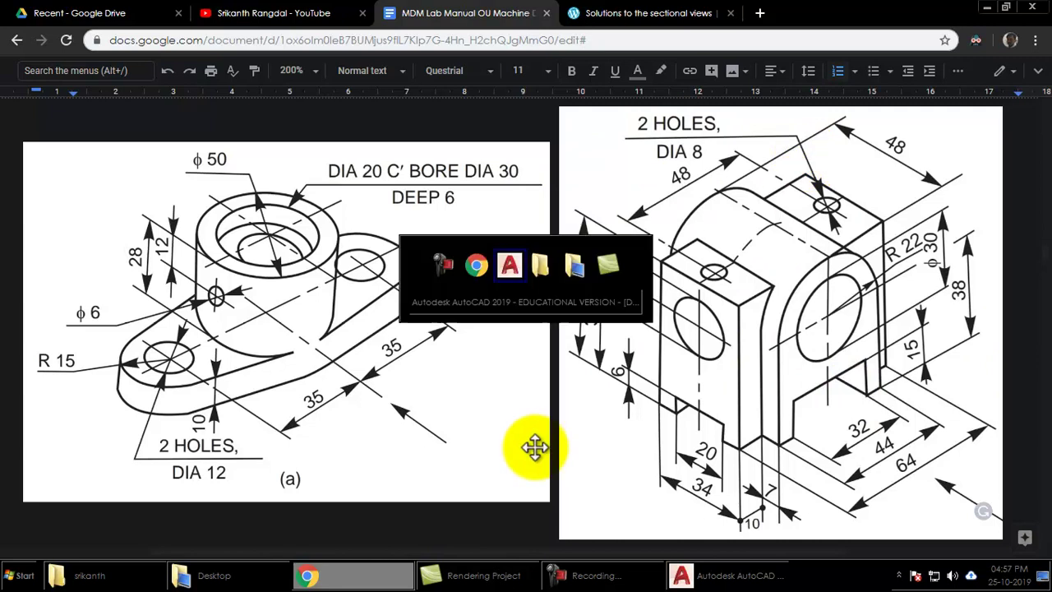
key("alt+Tab")
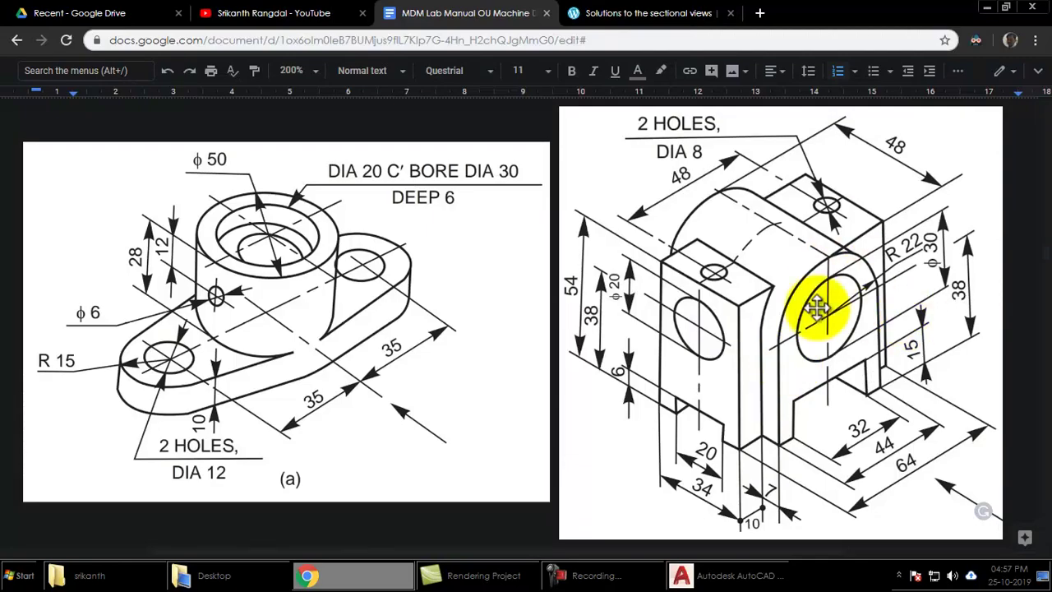
key("alt+Tab")
type("c")
key("Return")
left_click(380, 283)
type("22")
key("Return")
middle_click_drag(408, 333, 402, 349)
scroll(402, 349, "up", 4)
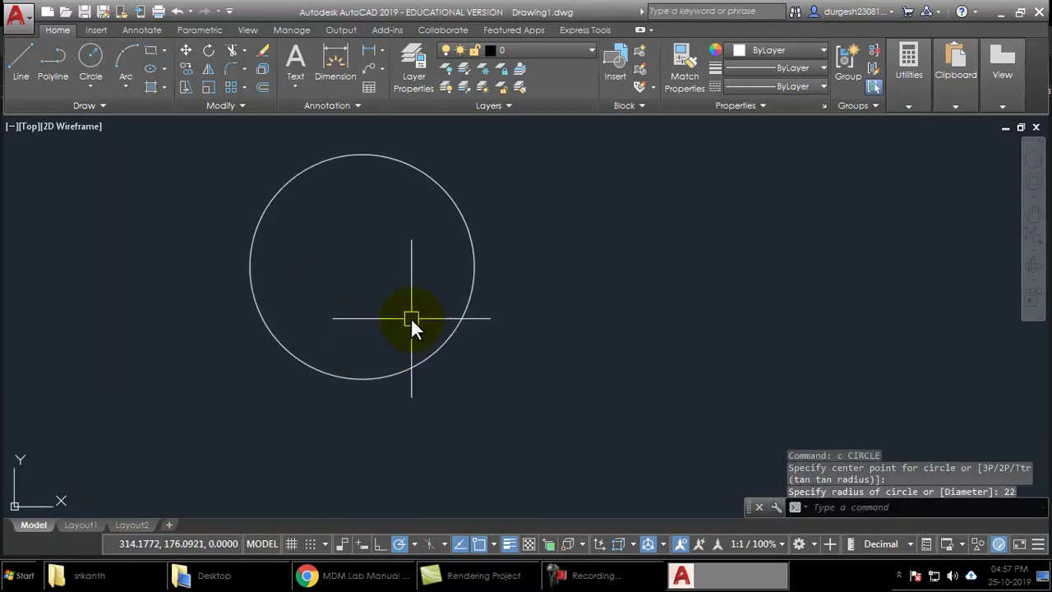
Draw a horizontal diameter line across the circle between its two side quadrants
type("l")
key("Return")
left_click(256, 263)
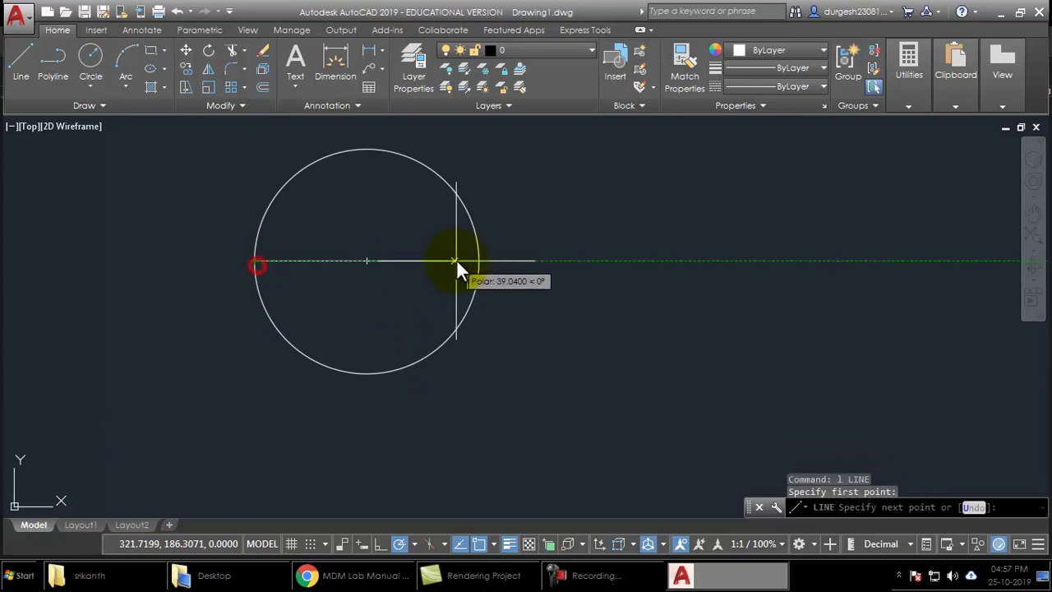
left_click(479, 261)
key("Return")
mouse_move(512, 336)
middle_mouse_down()
mouse_move(489, 344)
mouse_move(508, 341)
mouse_move(510, 373)
middle_mouse_up()
Trim away the lower half of the circle below the diameter line
type("tr")
key("Return")
key("Return")
left_click(483, 365)
left_click(379, 338)
key("Return")
Draw a 38 mm vertical line down from the semicircle's right end, continuing with a horizontal base line past its left end
key("alt+Tab")
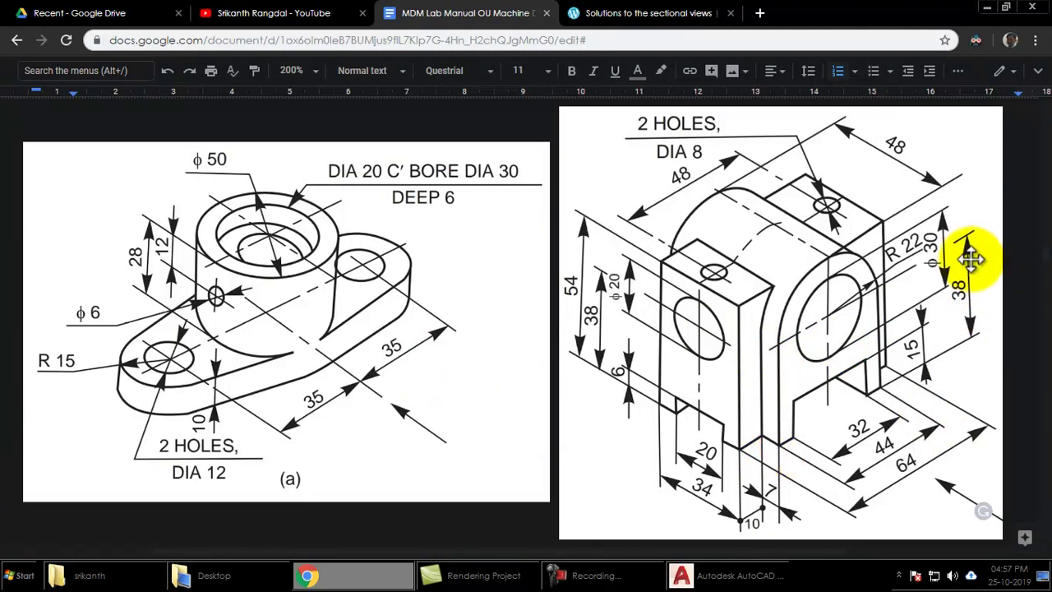
key("alt+Tab")
key("Escape")
key("Escape")
type("l")
key("Return")
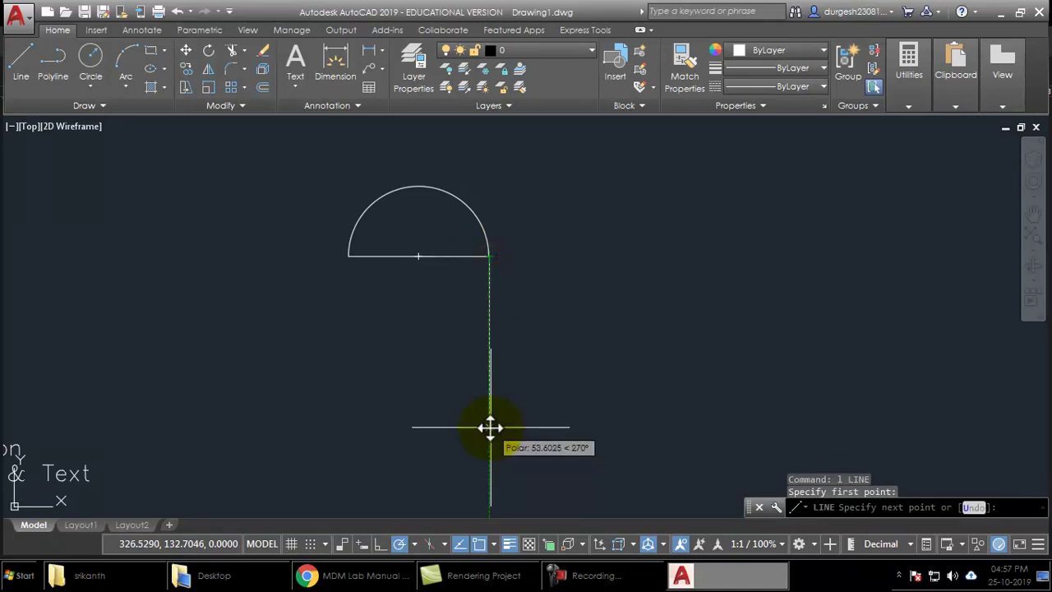
left_click(284, 380)
key("Return")
Draw the left side line from the semicircle's left end to the base line and trim the overhanging ends
key("Return")
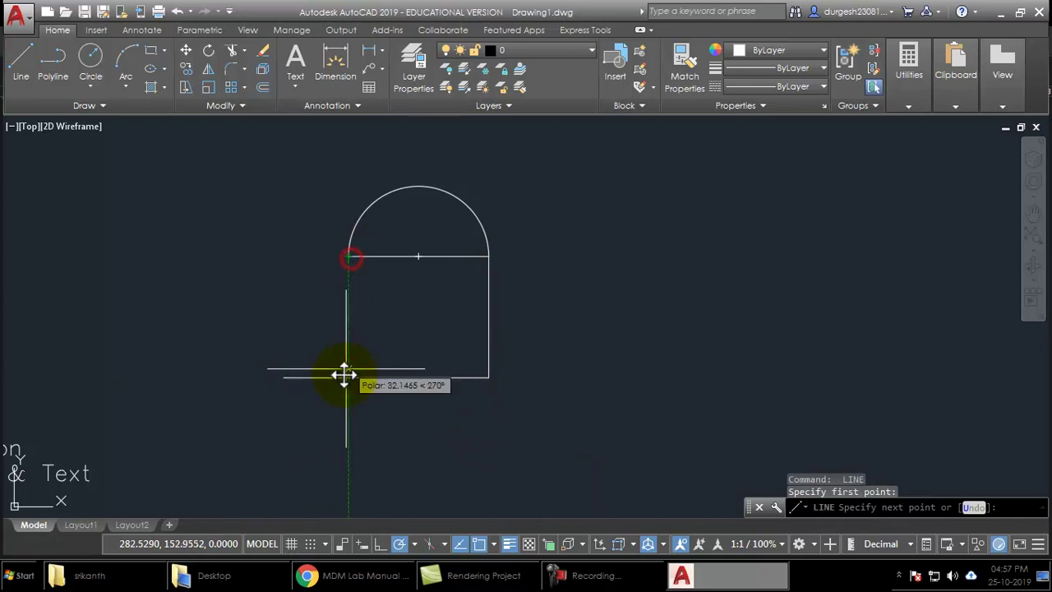
left_click(345, 378)
key("Return")
type("tr")
key("Return")
key("Return")
left_click(313, 426)
left_click(272, 364)
key("Return")
Draw a vertical centre line from the midpoint of the base line to the top of the arc
left_click(353, 575)
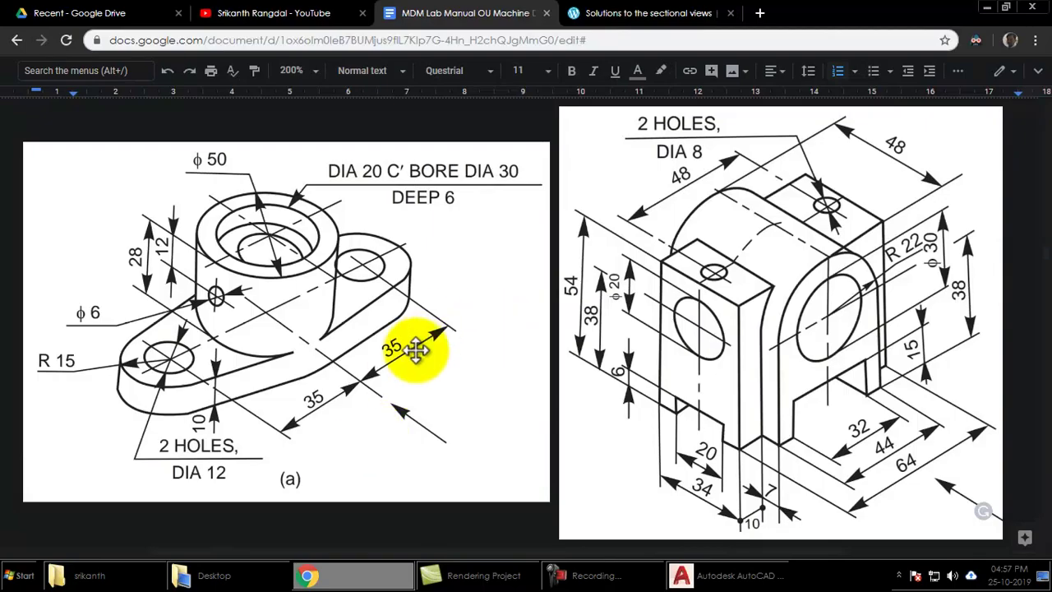
key("alt+Tab")
key("alt+Tab")
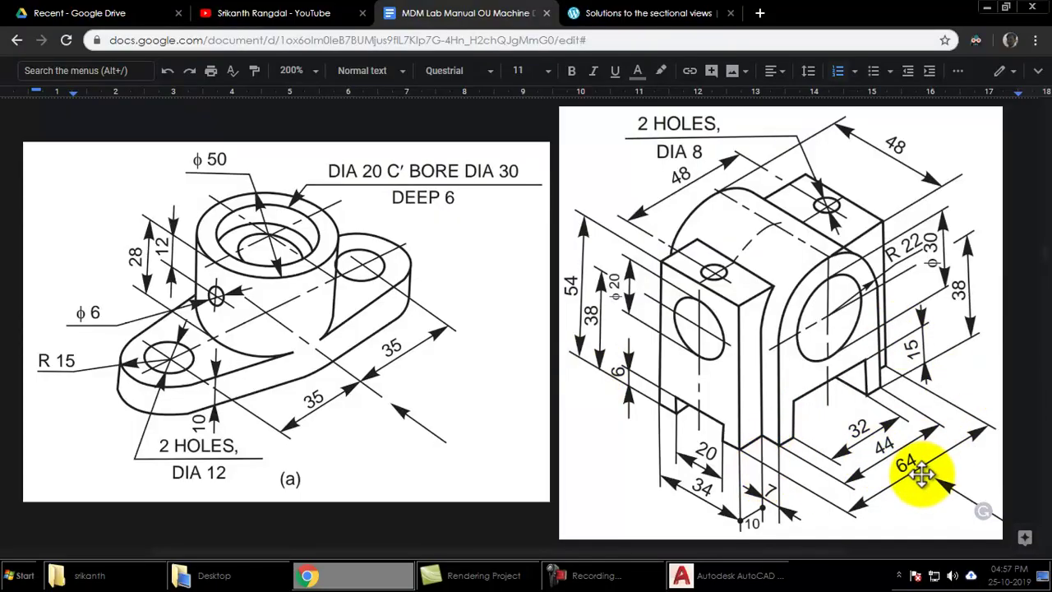
key("alt+Tab")
middle_click_drag(568, 327, 548, 322)
key("Escape")
key("Escape")
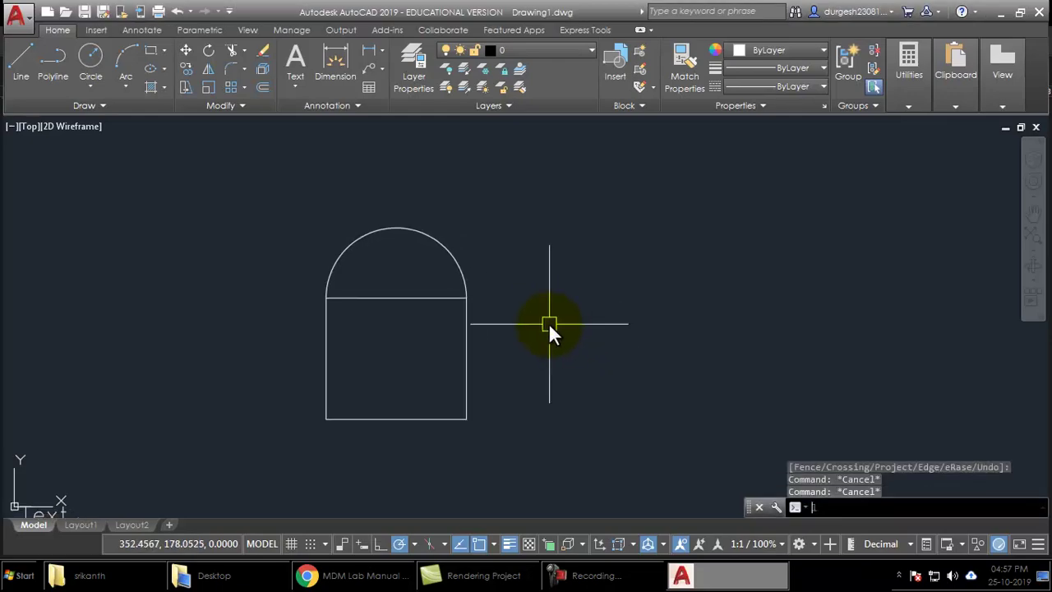
type("l")
key("Return")
left_click(396, 419)
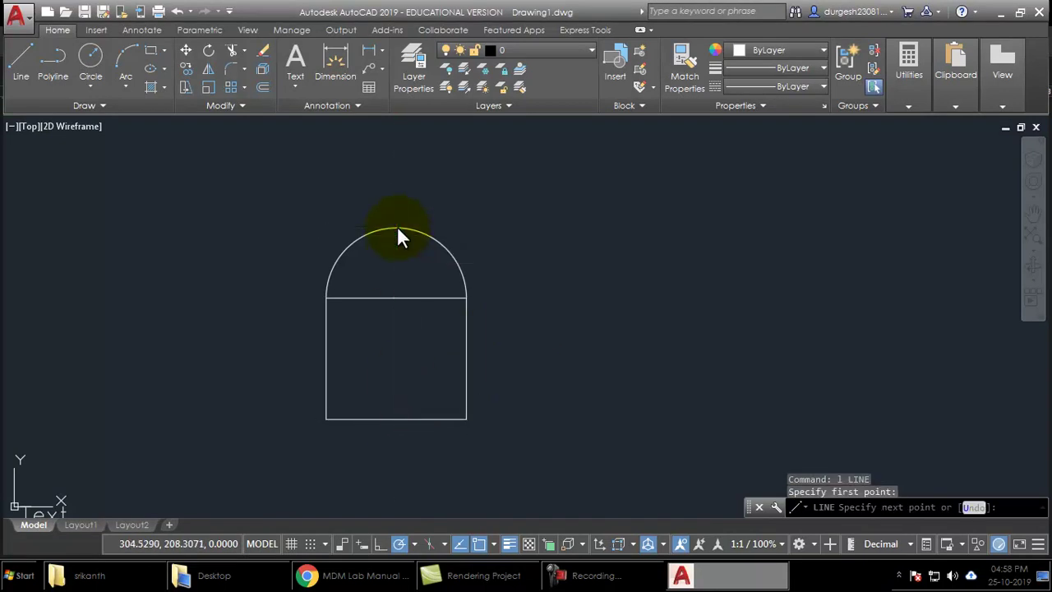
left_click(397, 227)
key("Return")
middle_click_drag(495, 284, 483, 249)
Offset the vertical centre line by 32 mm to both sides
type("o")
key("Return")
key("alt+Tab")
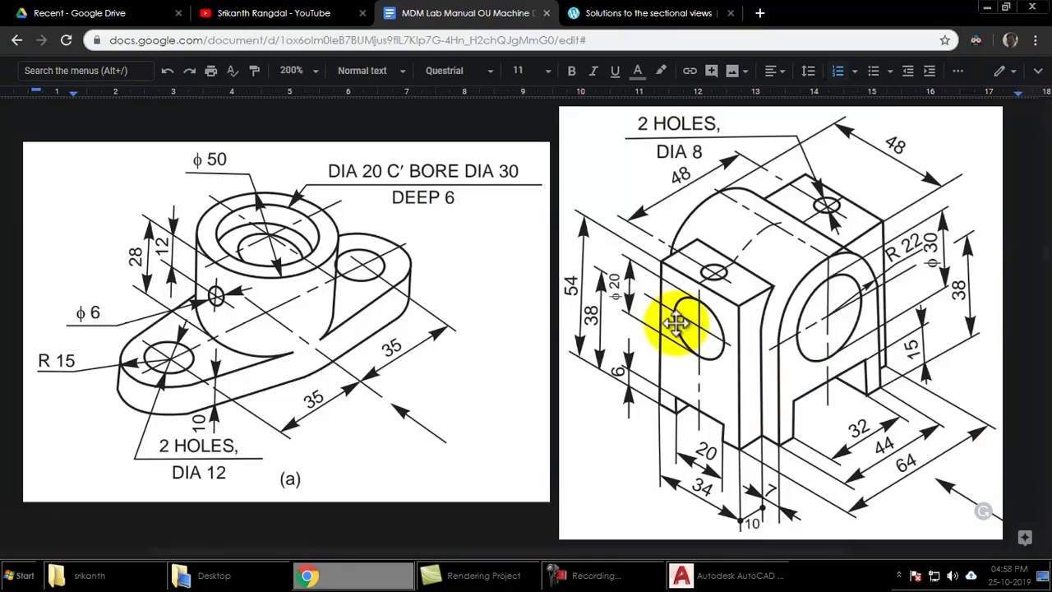
key("alt+Tab")
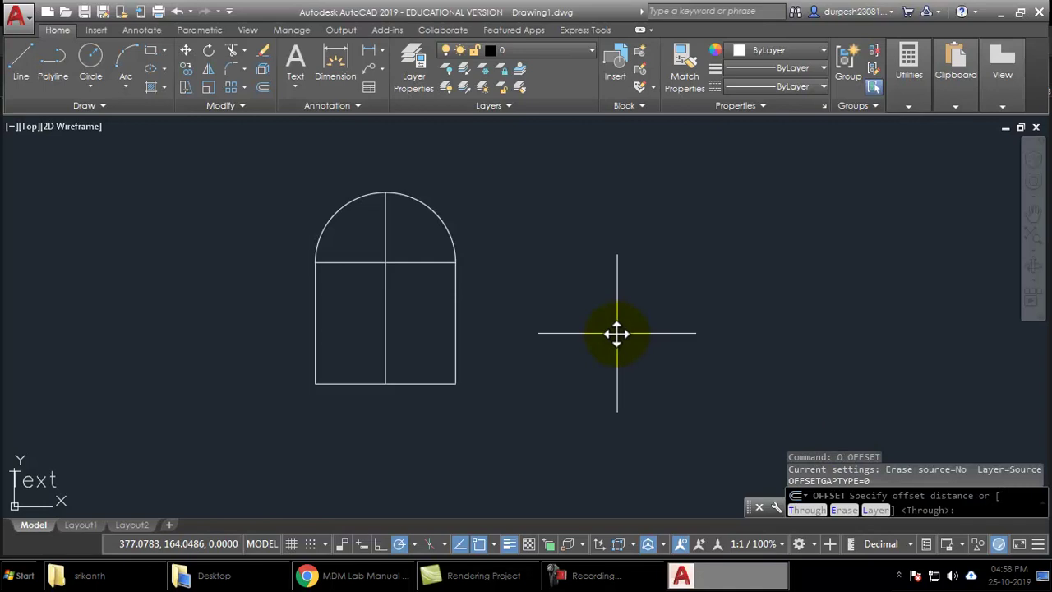
key("Return")
left_click(390, 316)
left_click(265, 312)
left_click(383, 317)
left_click(611, 314)
key("Return")
middle_click_drag(472, 362, 475, 383)
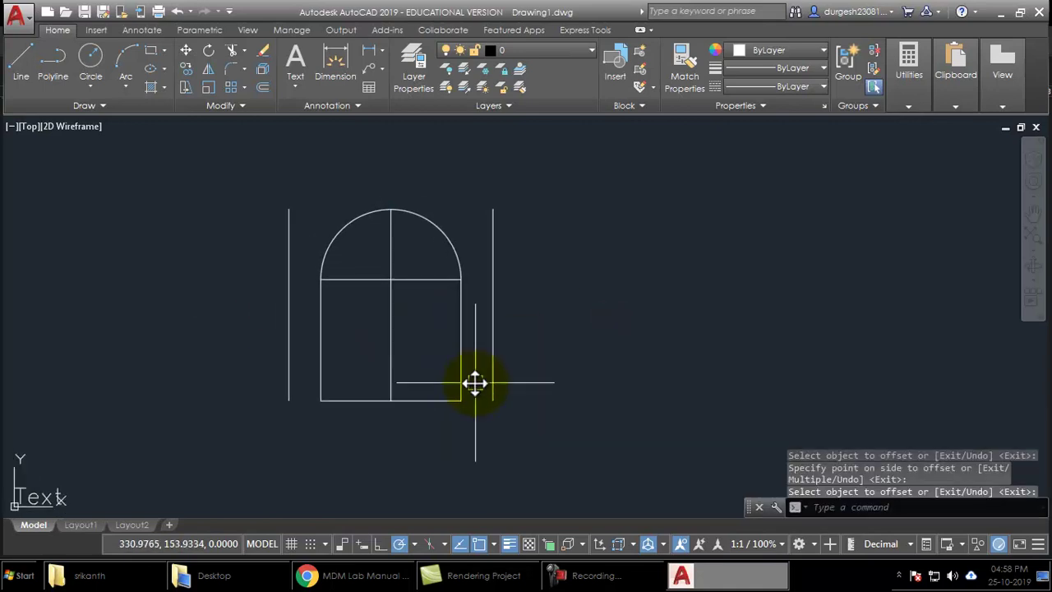
Offset the base line 54 mm upward for the top edge of the outer block
key("alt+Tab")
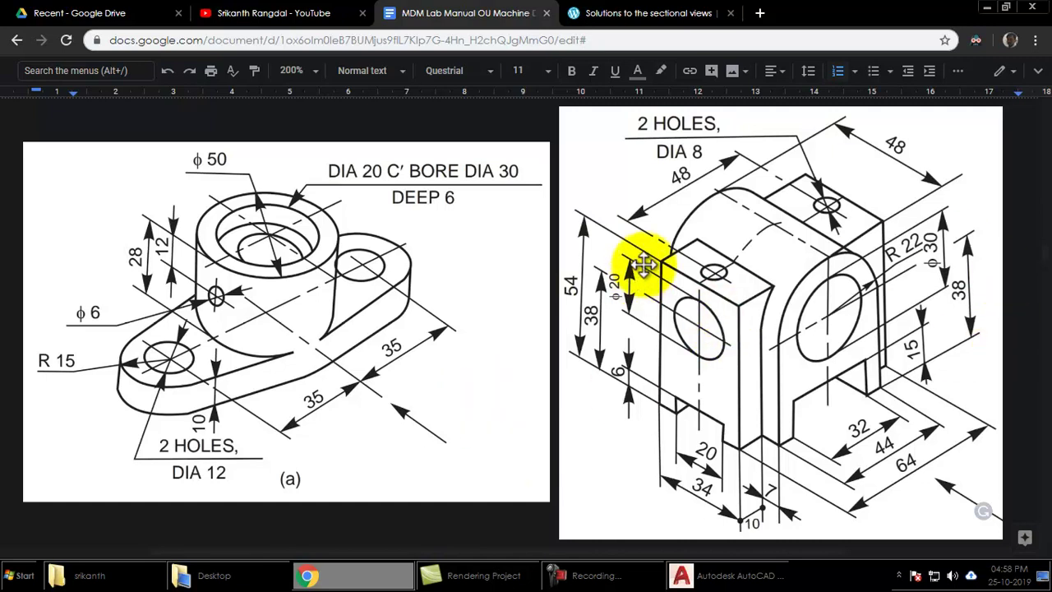
key("alt+Tab")
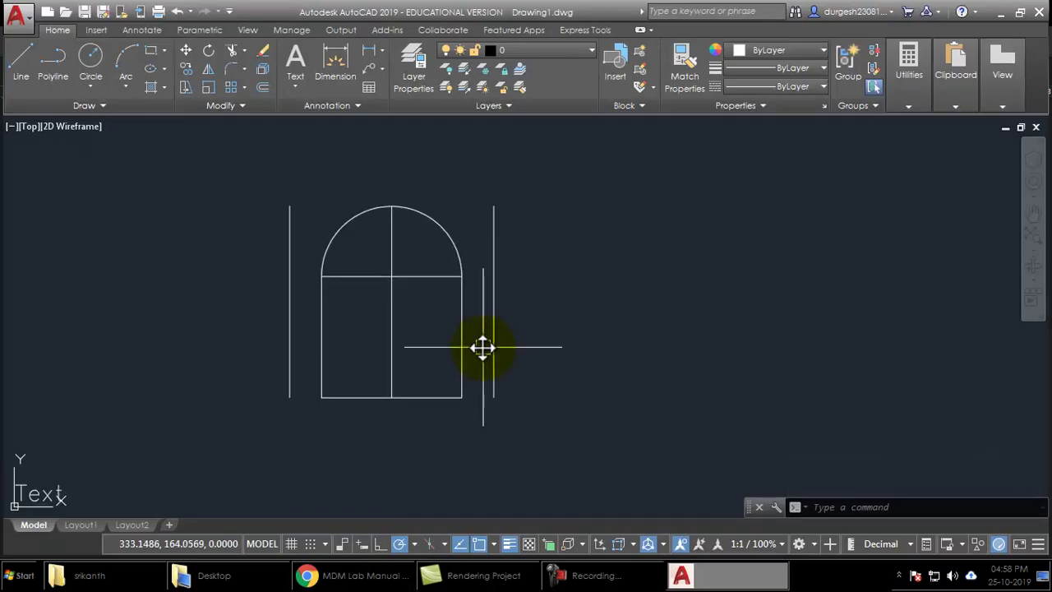
type("o")
key("Return")
type("54")
key("Return")
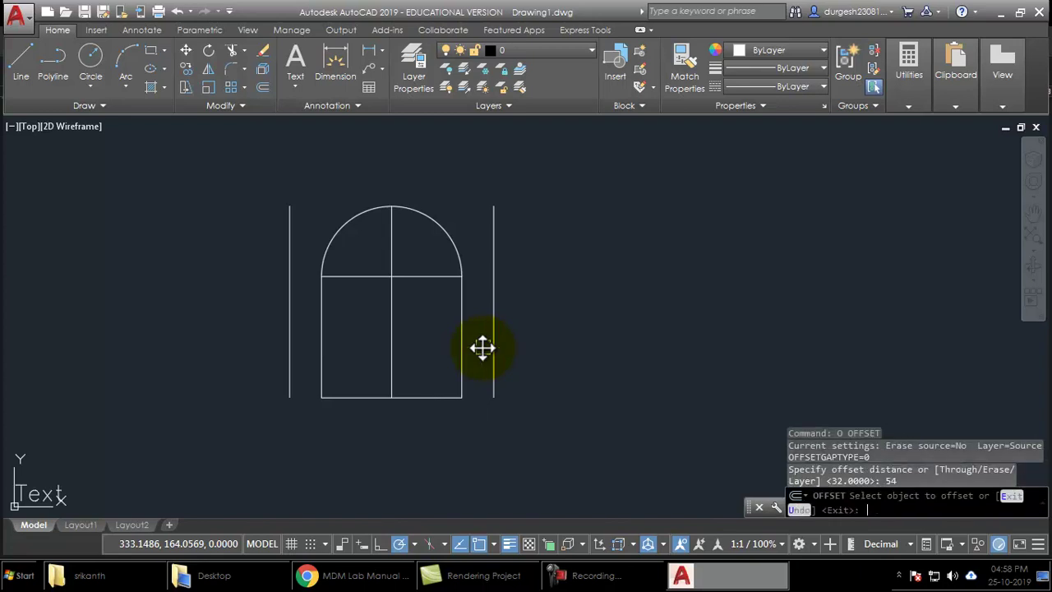
left_click(425, 398)
left_click(406, 305)
key("Return")
middle_click_drag(439, 328, 434, 342)
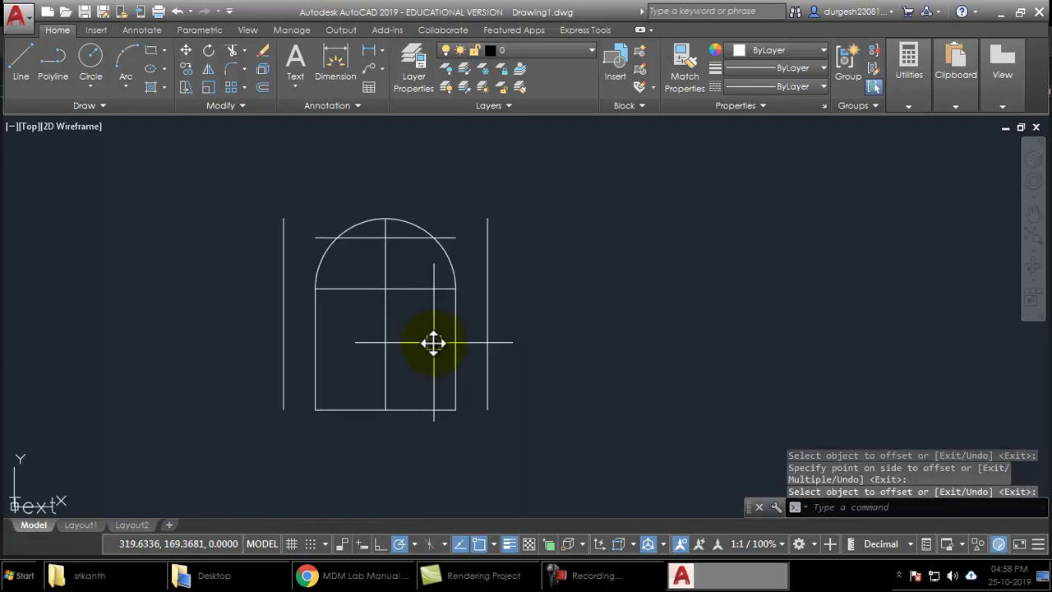
Join the offset top line to both outer vertical lines with radius 0 fillets
type("f")
key("Return")
type("r")
key("Return")
type("0")
key("Return")
left_click(366, 239)
left_click(284, 265)
key("Return")
left_click(401, 238)
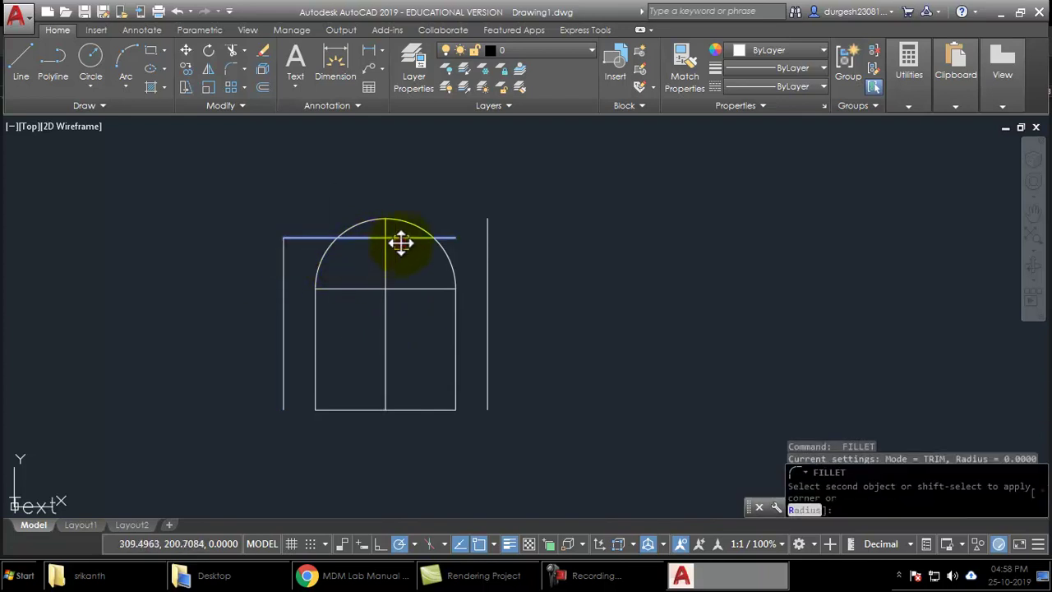
left_click(488, 295)
Extend the base line to both outer vertical lines with radius 0 fillets at the lower corners
key("Return")
middle_click_drag(439, 410, 433, 396)
left_click(429, 395)
left_click(279, 355)
key("Return")
left_click(340, 393)
left_click(483, 371)
key("Return")
key("Escape")
Trim the parts of the block's top line that lie inside the arc on both sides of the centre line
key("alt+Tab")
key("alt+Tab")
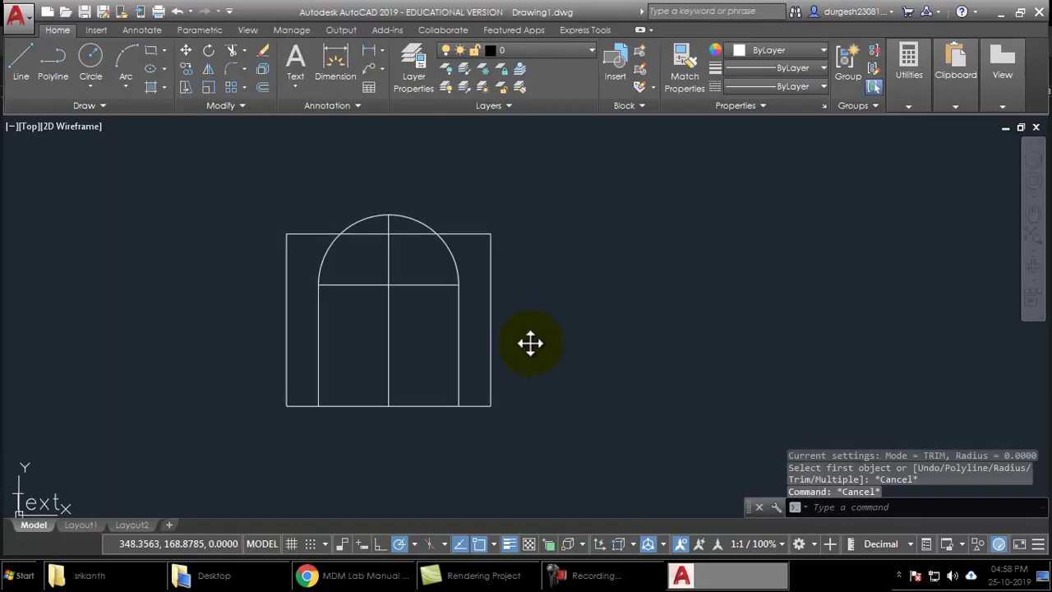
type("tr")
key("Return")
key("Return")
left_click(405, 238)
left_click(359, 235)
key("Return")
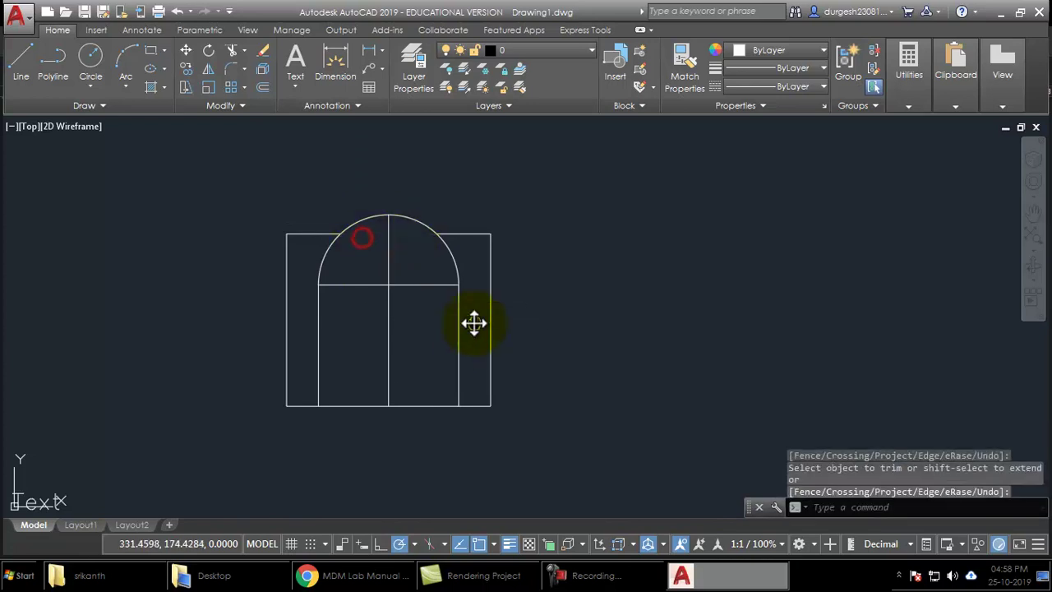
Offset the vertical centre line 16 mm to both sides for the side edges of the bottom slot
key("alt+Tab")
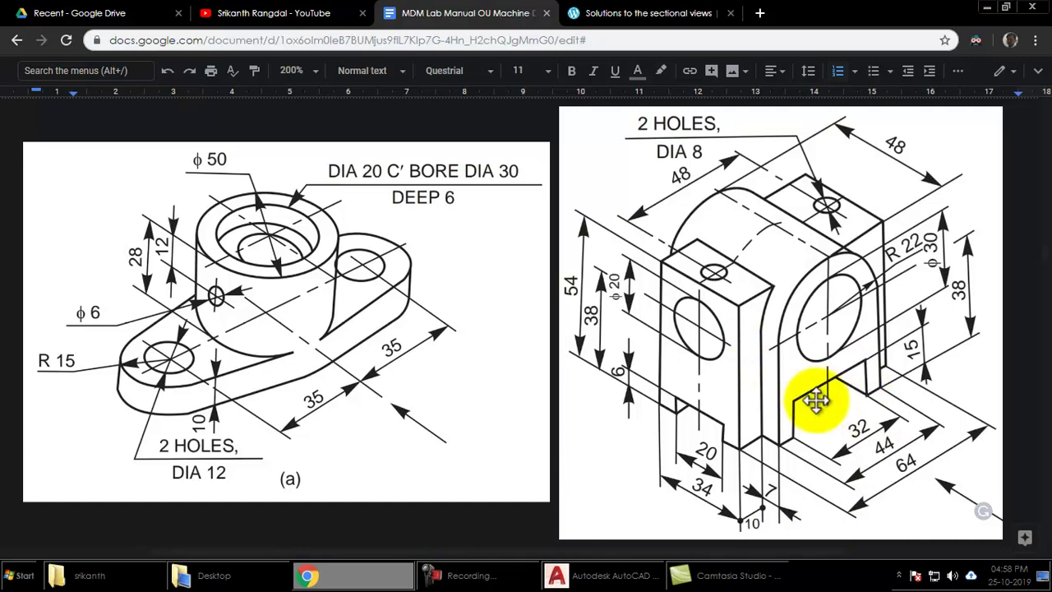
key("alt+Tab")
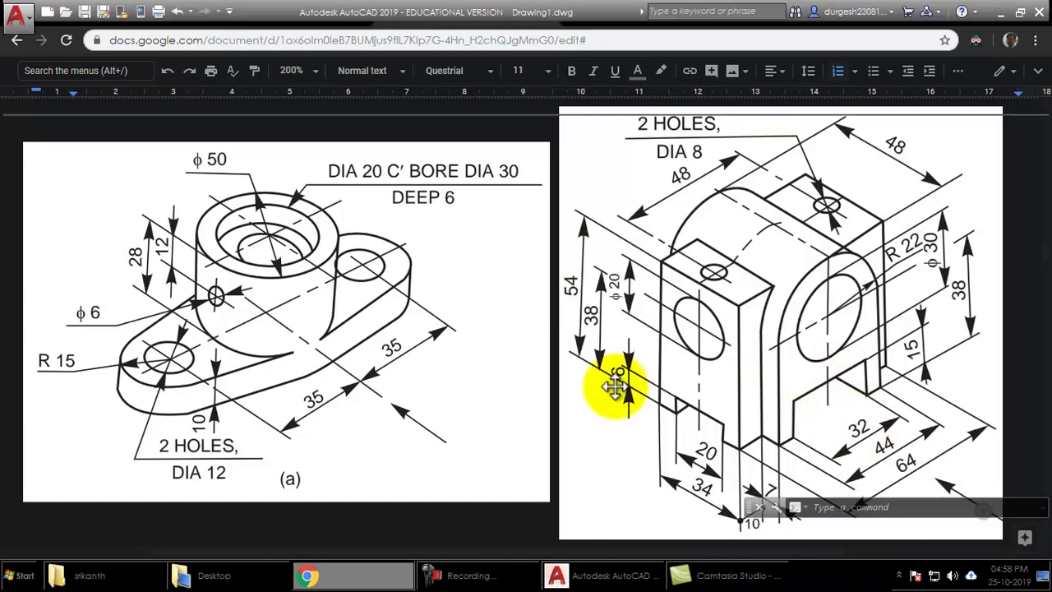
key("Escape")
key("Escape")
key("Escape")
middle_click_drag(442, 347, 448, 351)
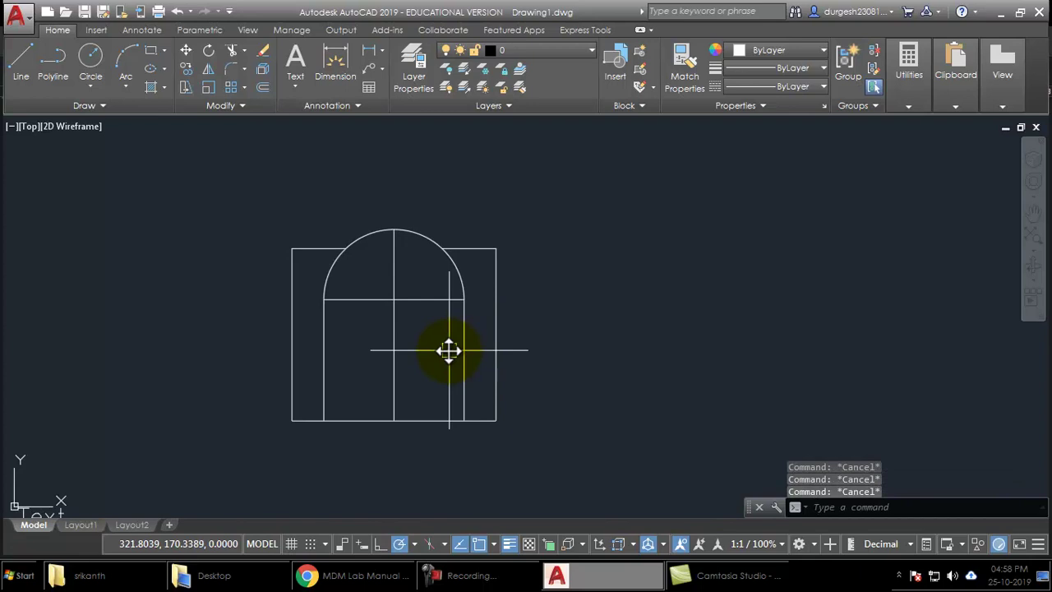
type("o")
key("Return")
type("16")
key("Return")
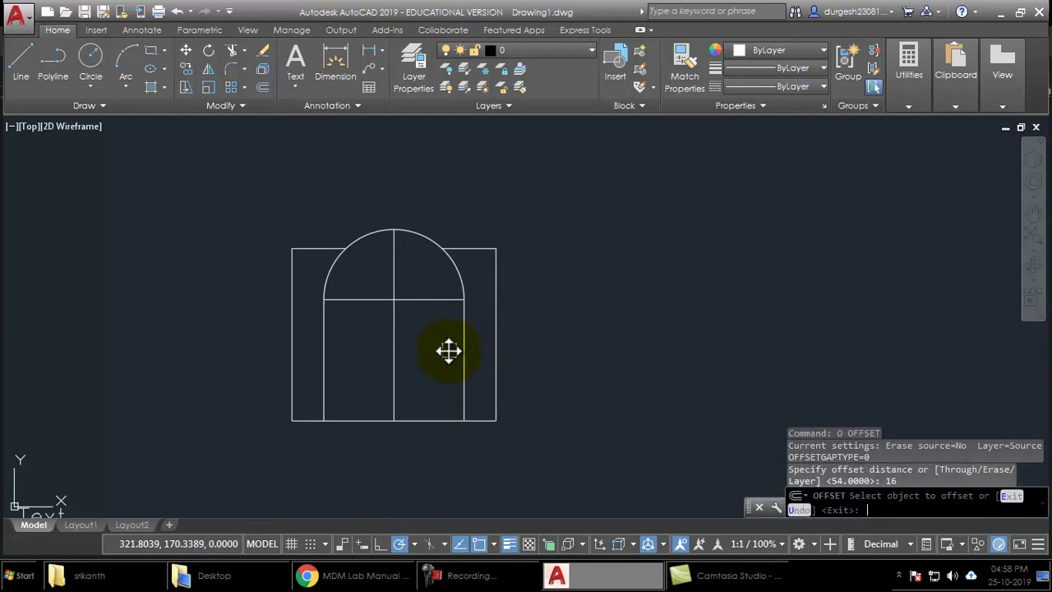
left_click(394, 355)
left_click(348, 359)
left_click(400, 364)
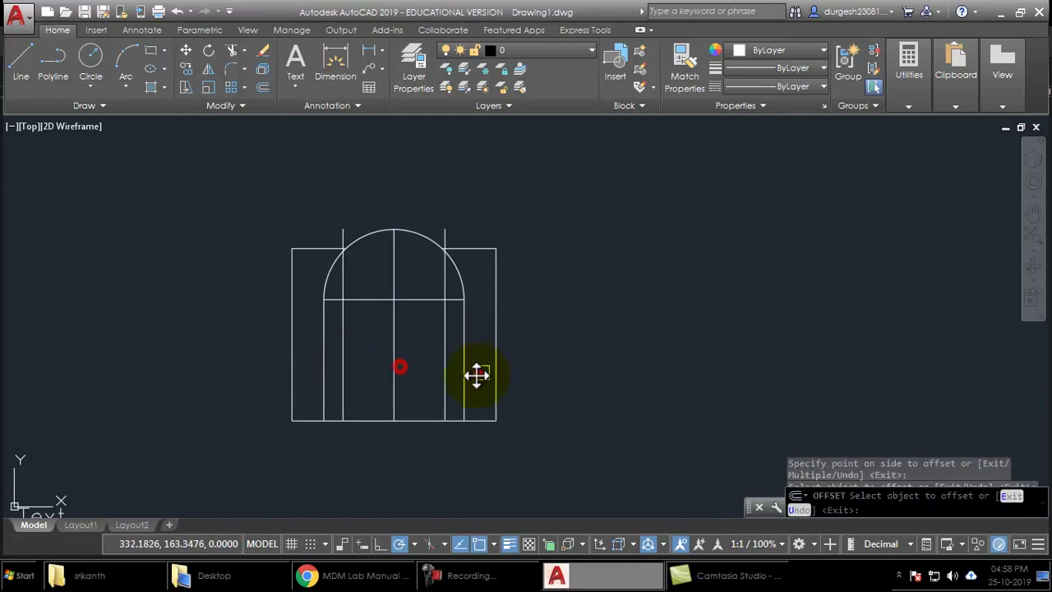
left_click(478, 374)
key("Return")
Check the slot height on the isometric drawing and offset the base line 15 mm upward
key("alt+Tab")
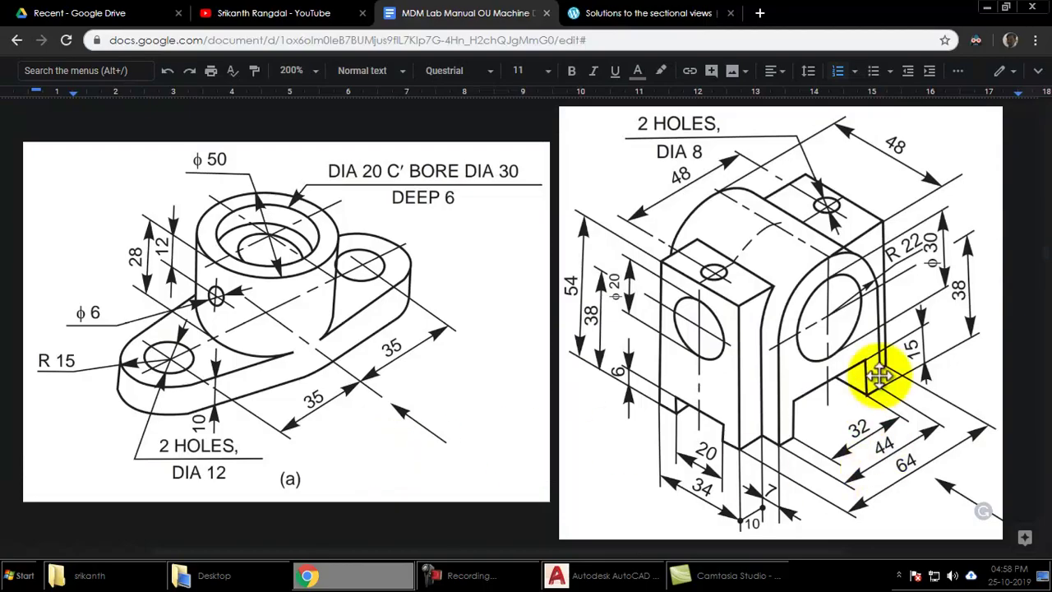
key("alt+Tab")
type("o")
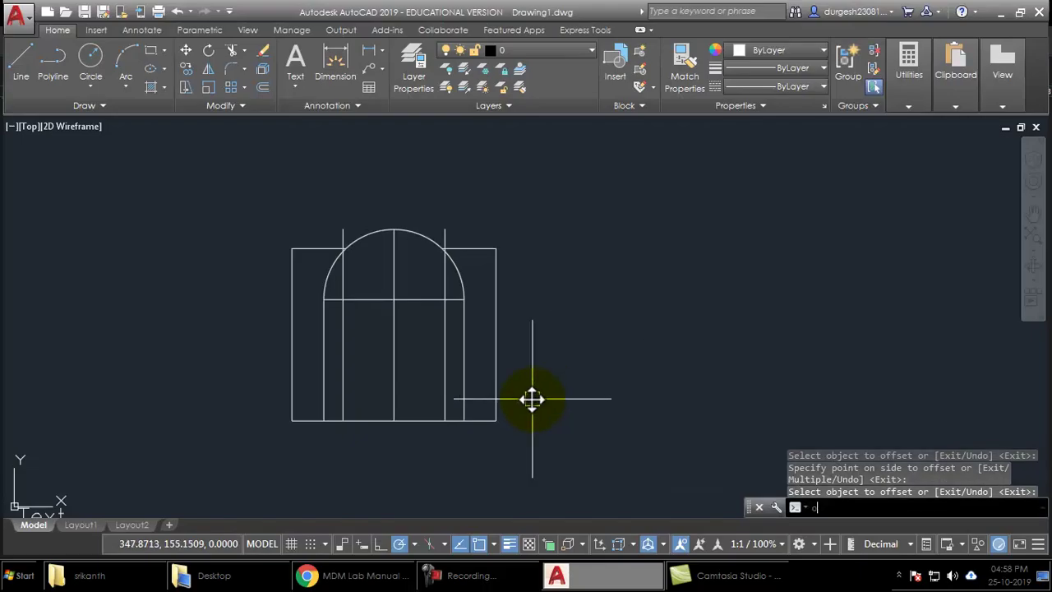
key("Return")
type("15")
key("Return")
left_click(411, 420)
left_click(422, 356)
key("Escape")
Join the slot's top line to both slot side lines with radius 0 fillets
type("f")
key("Return")
left_click(368, 374)
left_click(342, 400)
key("Return")
left_click(367, 371)
left_click(447, 391)
key("Return")
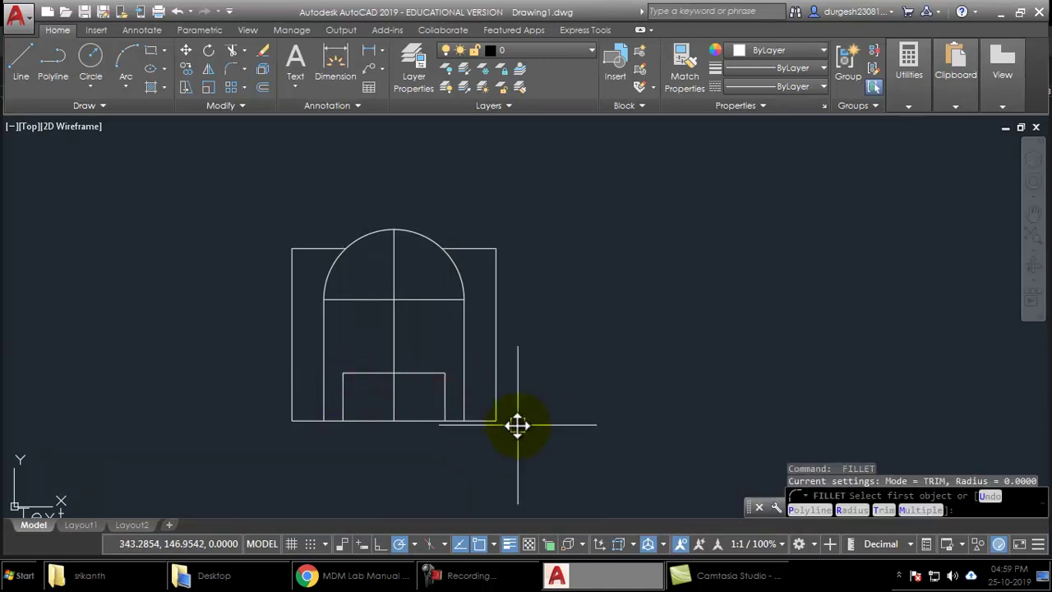
key("Escape")
key("Escape")
Trim the base line between the two slot sides on both sides of the centre line
type("tr")
key("Return")
key("Return")
left_click(415, 420)
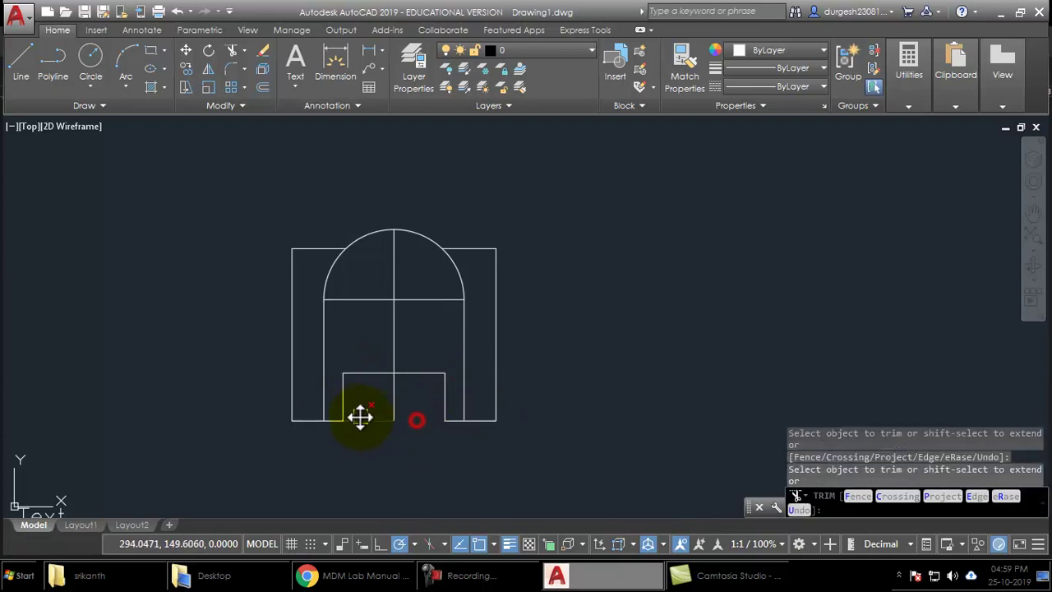
left_click(357, 419)
key("Escape")
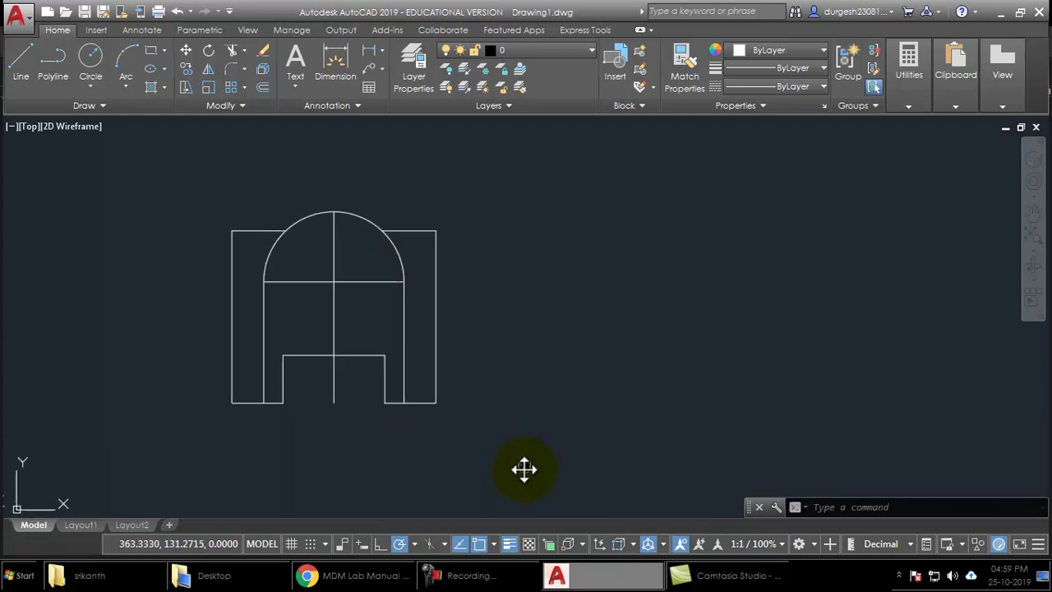
Draw a 30 mm diameter circle centred where the vertical centre line meets the arch's horizontal line
scroll(329, 308, "up", 4)
type("c")
key("Return")
left_click(311, 237)
key("alt+Tab")
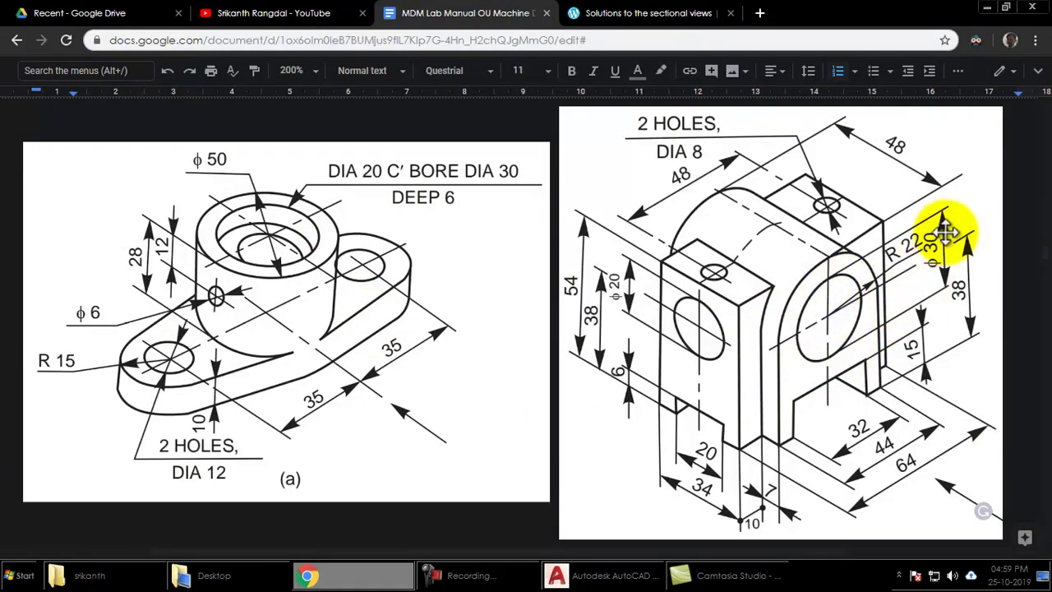
key("alt+Tab")
type("d")
key("Return")
type("30")
key("Return")
scroll(336, 331, "down", 2)
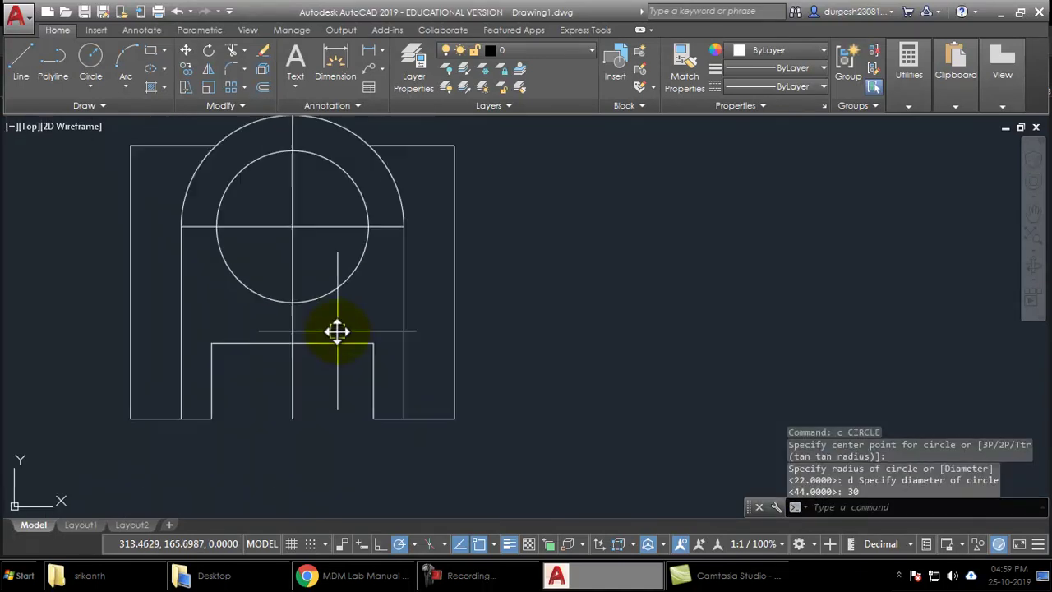
Consult the isometric drawing for the side notch and offset the base line of both feet 6 mm upward
key("alt+Tab")
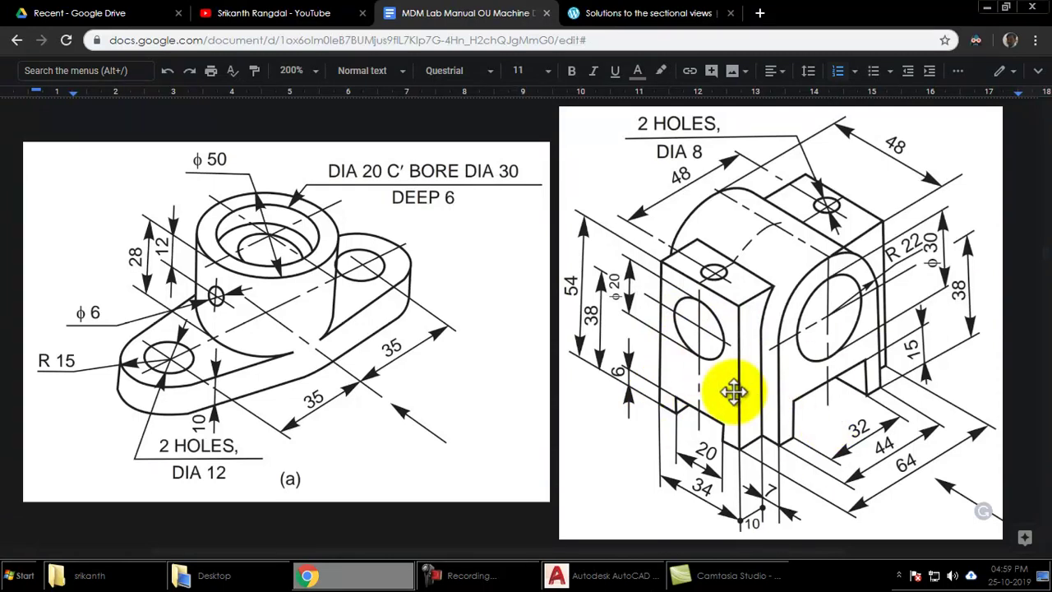
key("alt+Tab")
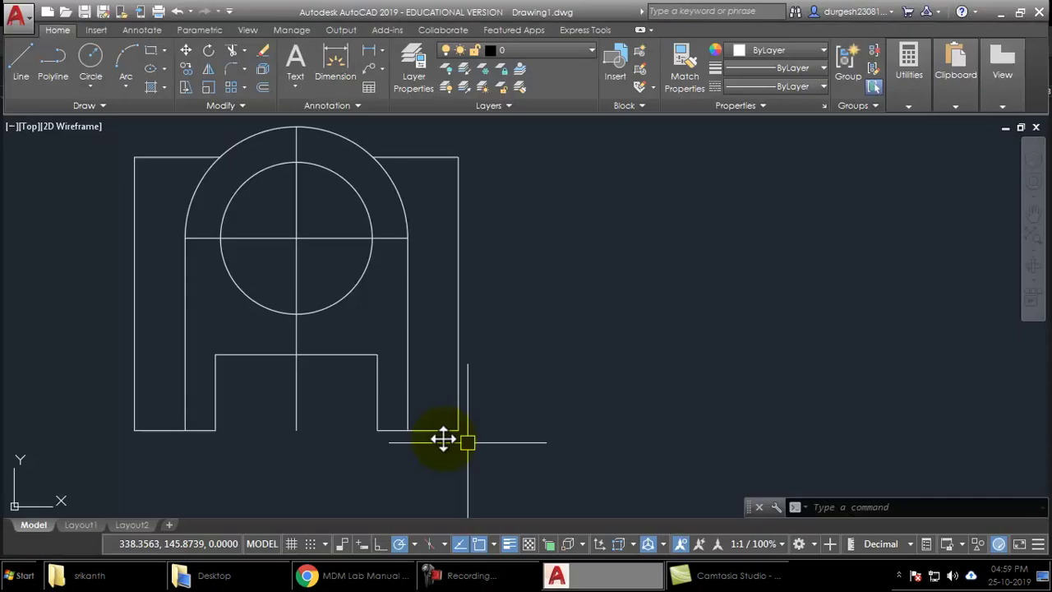
middle_click_drag(294, 403, 312, 406)
key("alt+Tab")
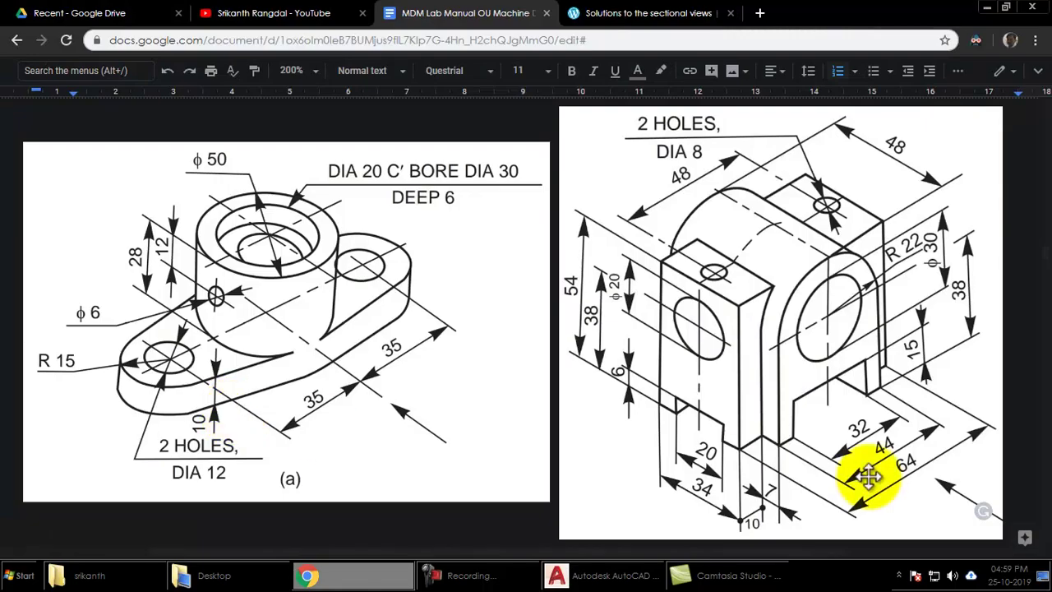
key("alt+Tab")
key("alt+Tab")
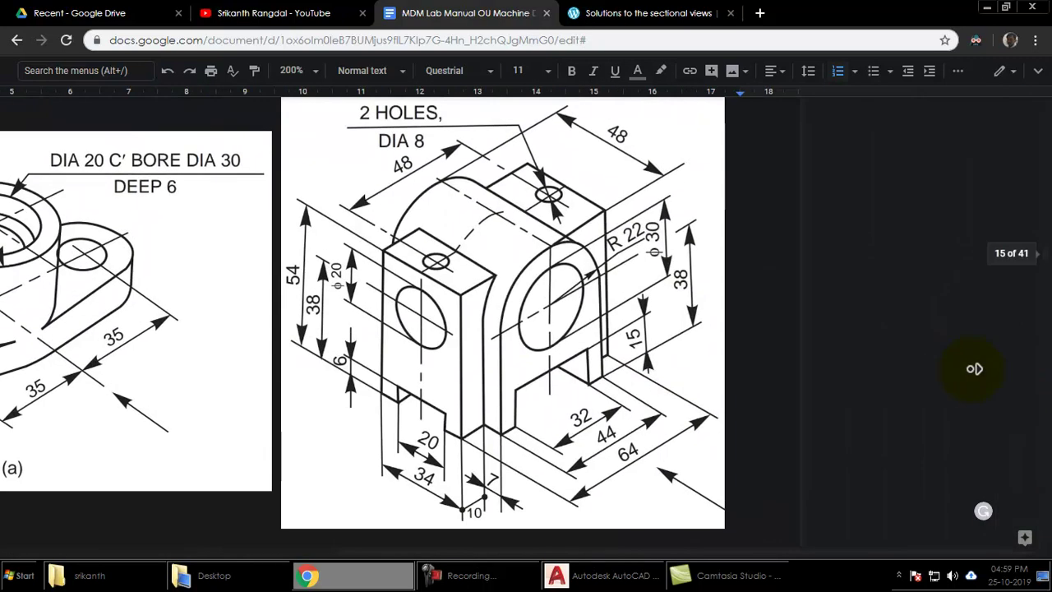
left_click(960, 370)
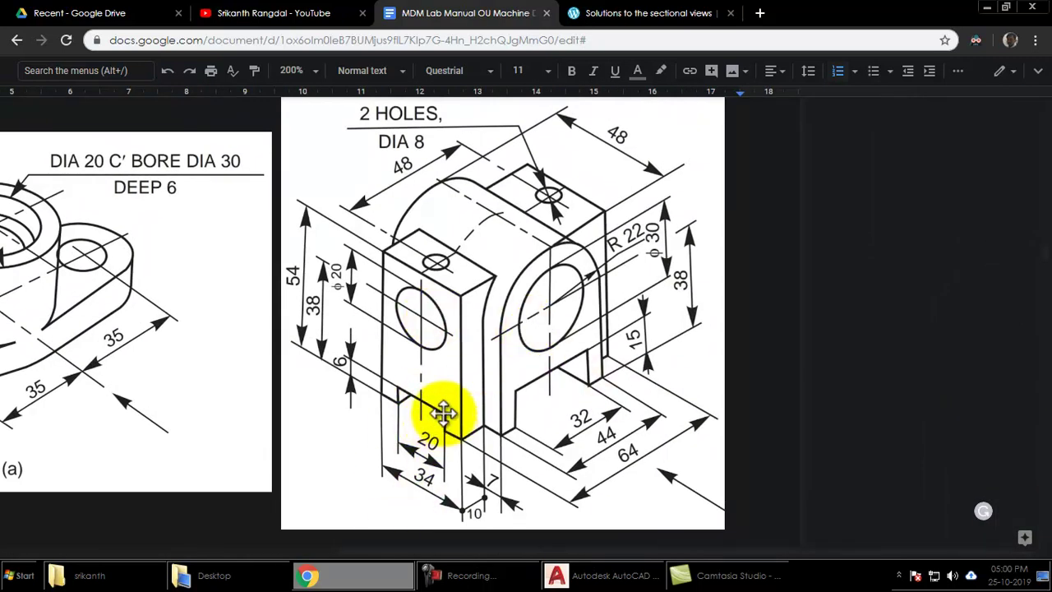
key("alt+Tab")
key("Escape")
type("o")
key("Return")
type("6")
key("Return")
left_click(457, 433)
left_click(454, 371)
left_click(173, 433)
left_click(184, 326)
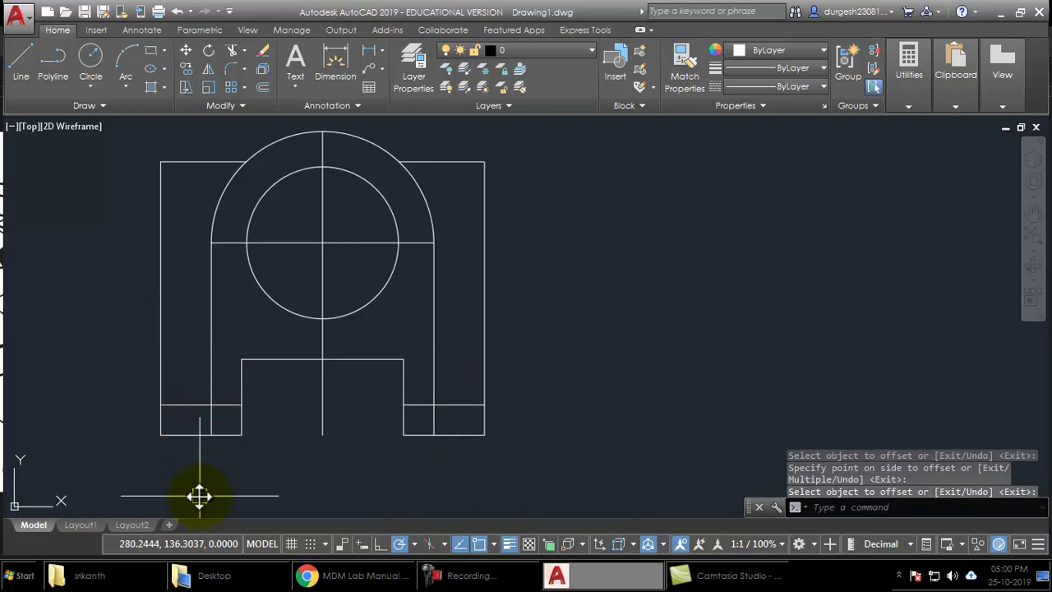
Remove the inner vertical line under the arc's left end by trimming its lower end and erasing the rest
type("t")
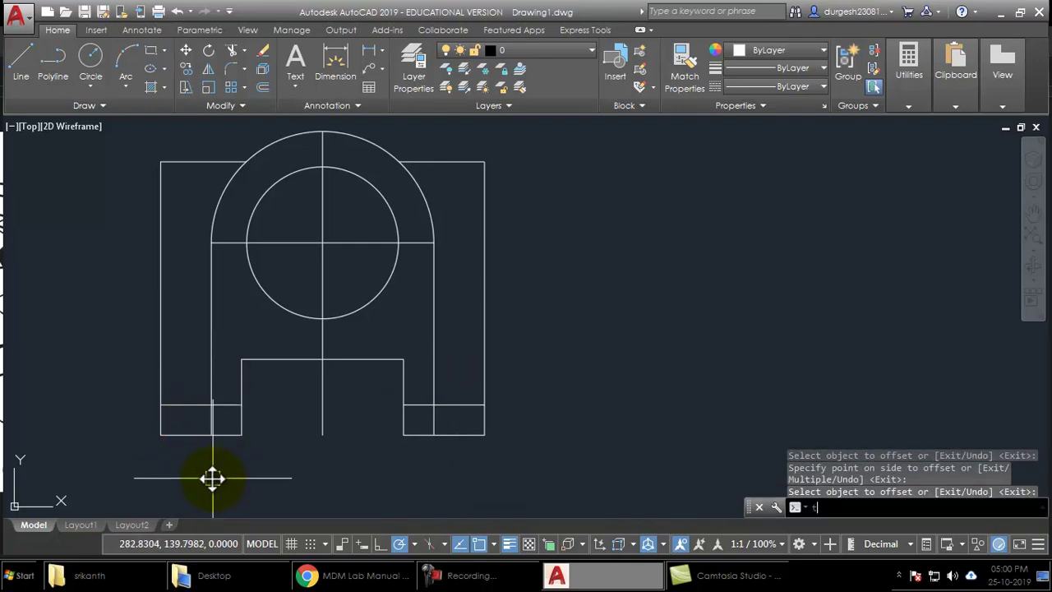
type("r")
key("Return")
key("Return")
left_click(209, 425)
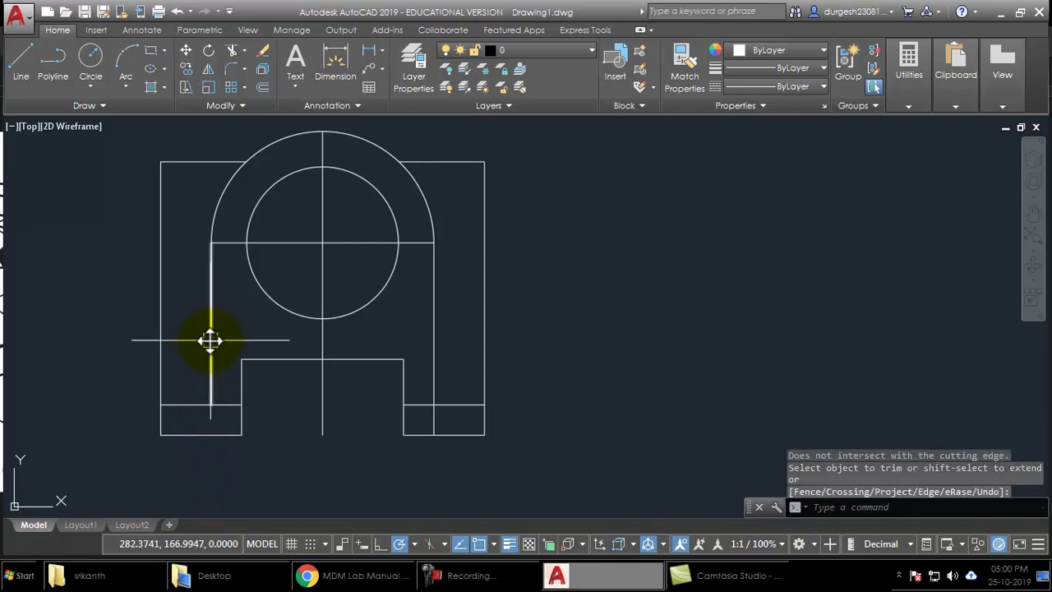
key("Escape")
left_click(210, 339)
type("e")
key("Return")
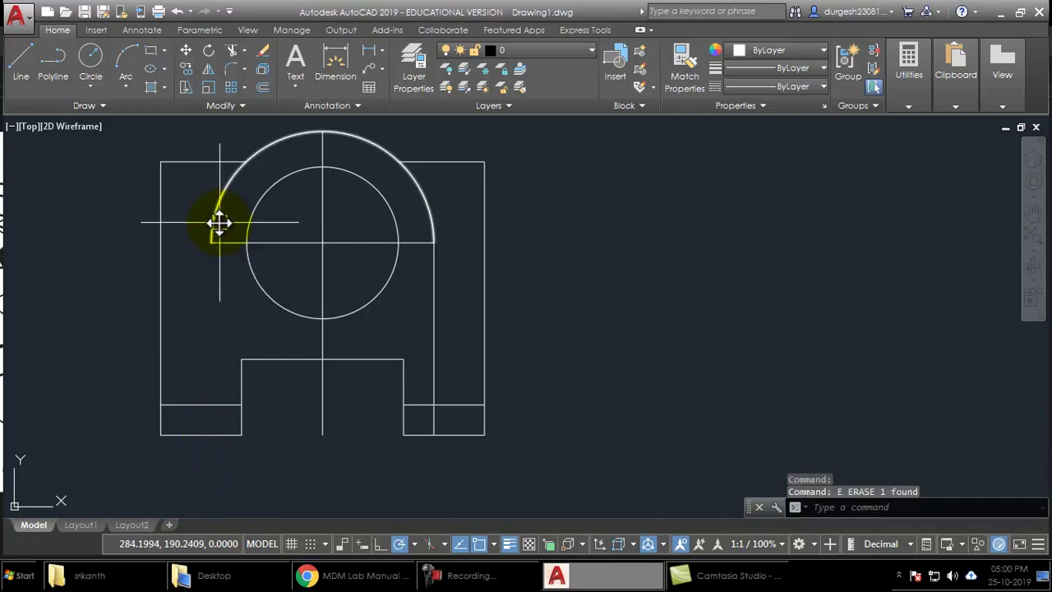
Trim both ends of the large arc below the block's top line
type("tr")
key("Return")
key("Return")
left_click(220, 210)
left_click(431, 212)
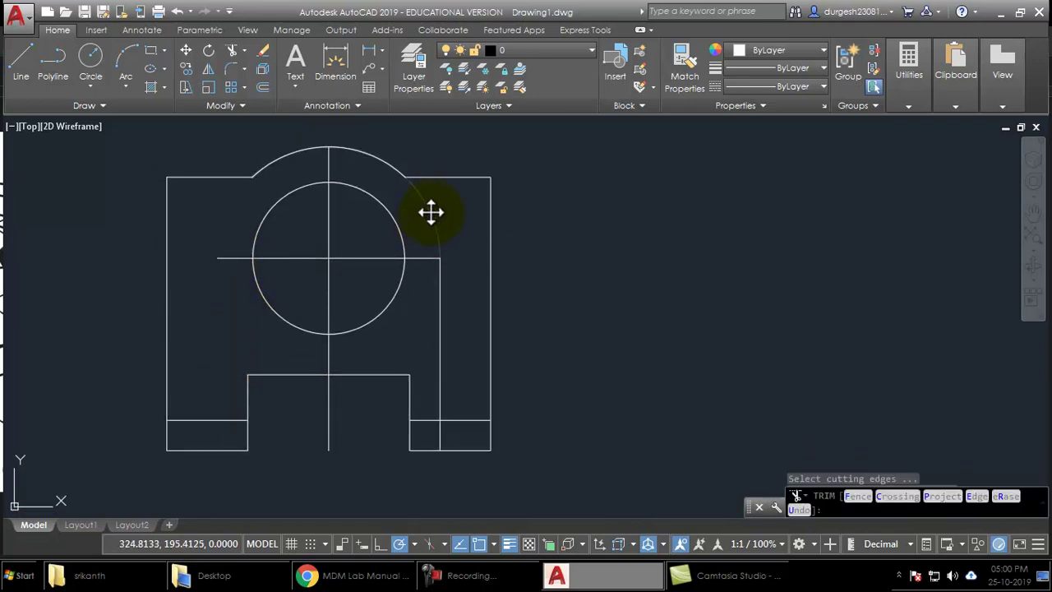
key("Return")
Erase the remaining inner vertical line on the right side of the front view
left_click(439, 300)
type("e")
key("Return")
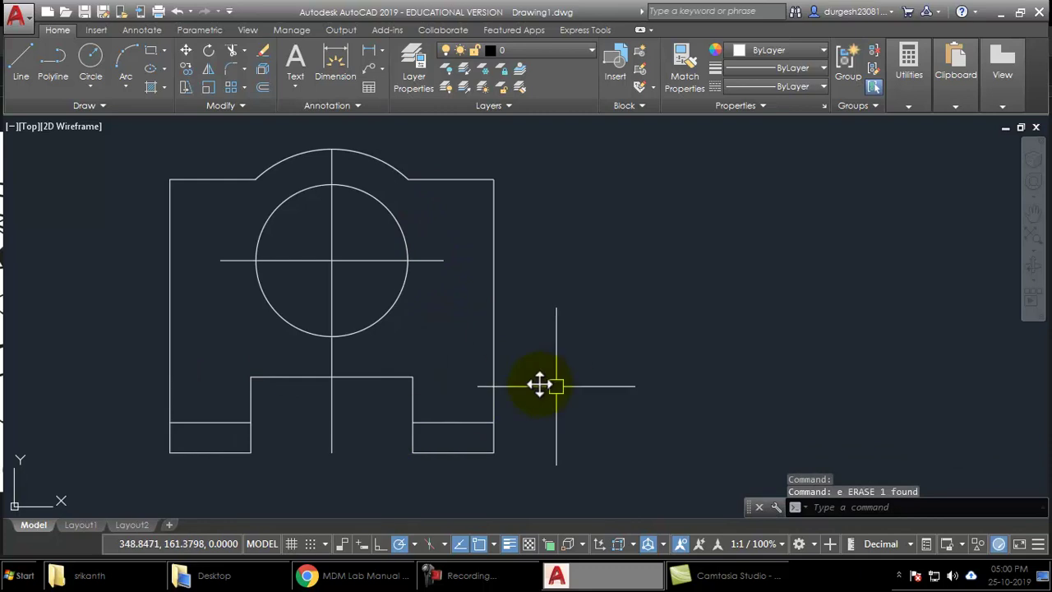
Offset the left foot's base line 38 mm upward for the axis of the side hole
key("alt+Tab")
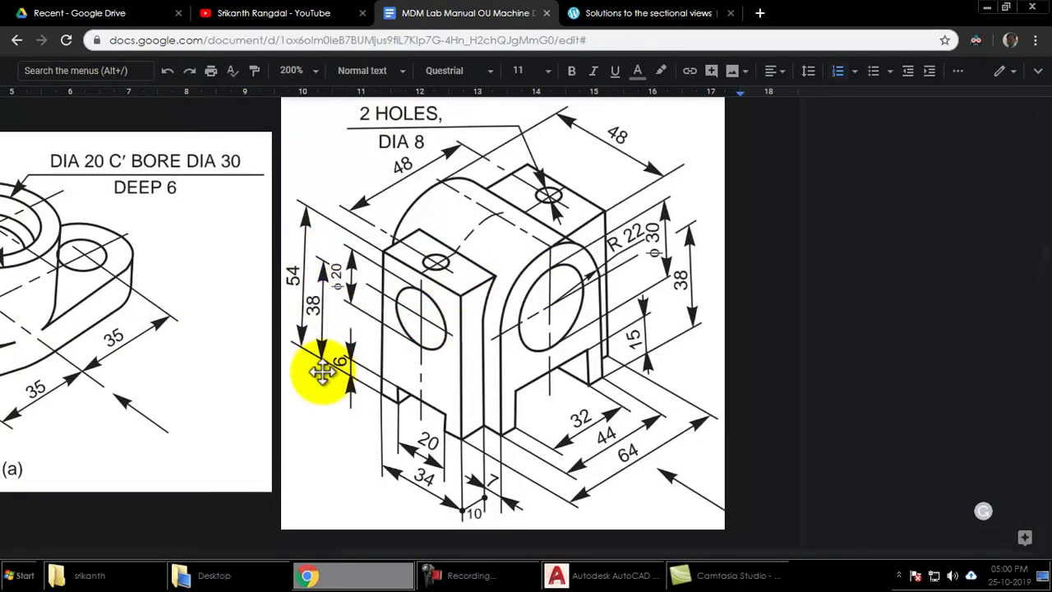
key("alt+Tab")
type("o")
key("Return")
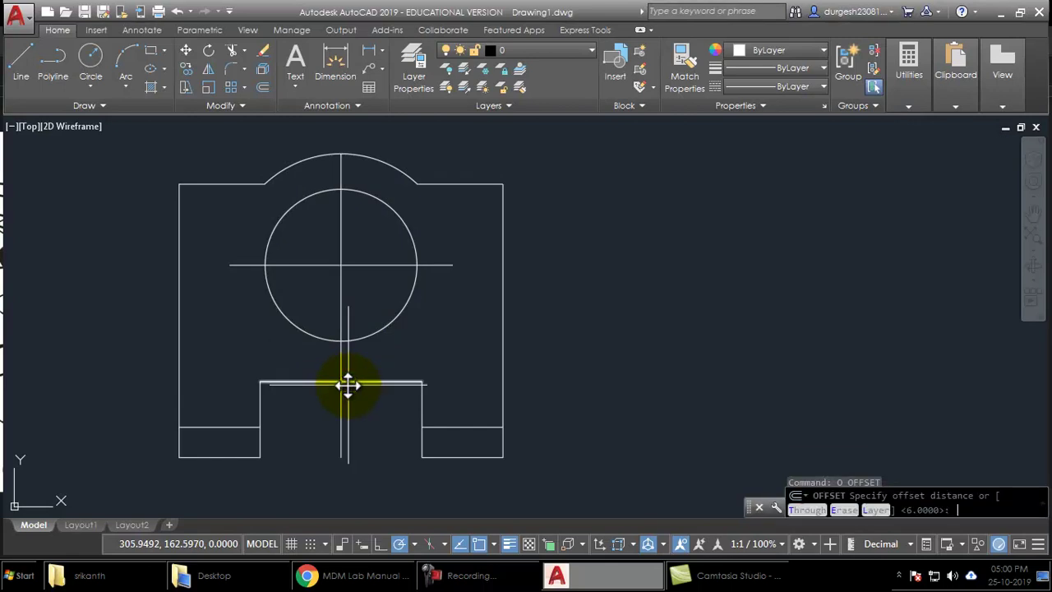
type("38")
key("Return")
left_click(218, 454)
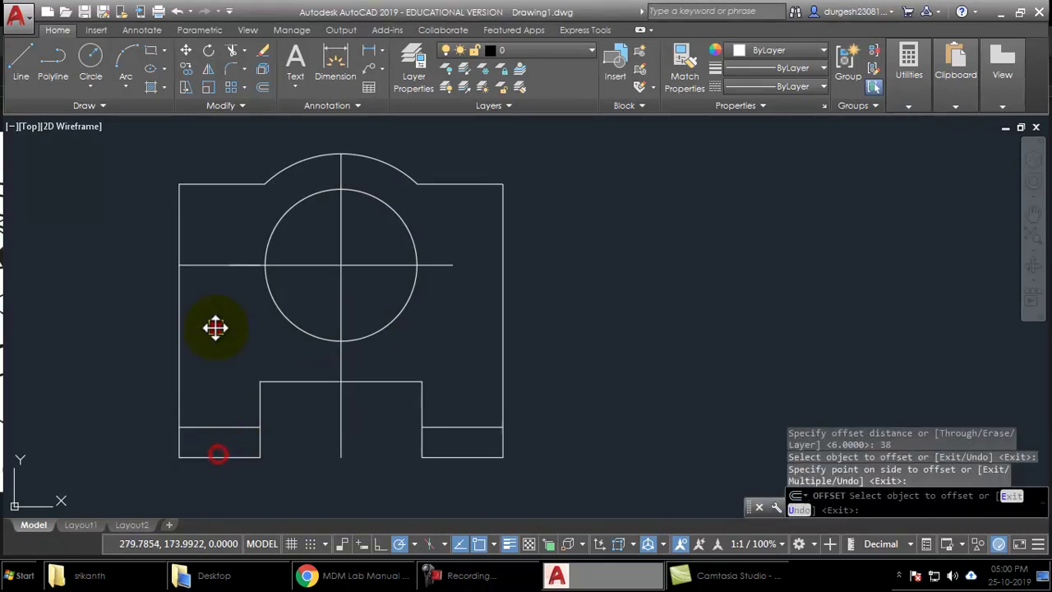
left_click(215, 329)
Offset the side hole's axis line 10 mm above and below for the edges of the 20 mm diameter hole
key("alt+Tab")
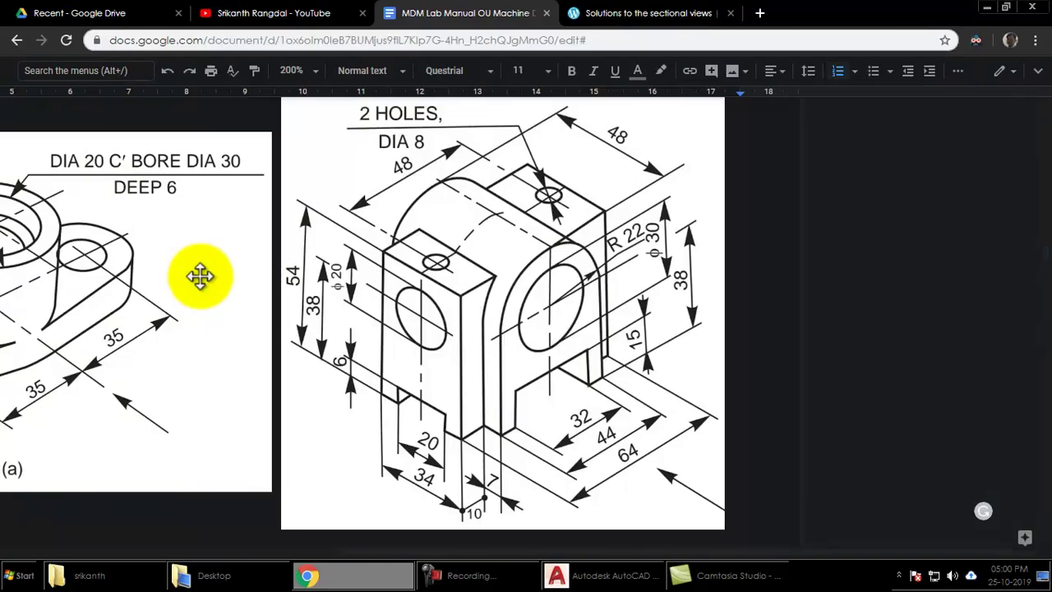
key("alt+Tab")
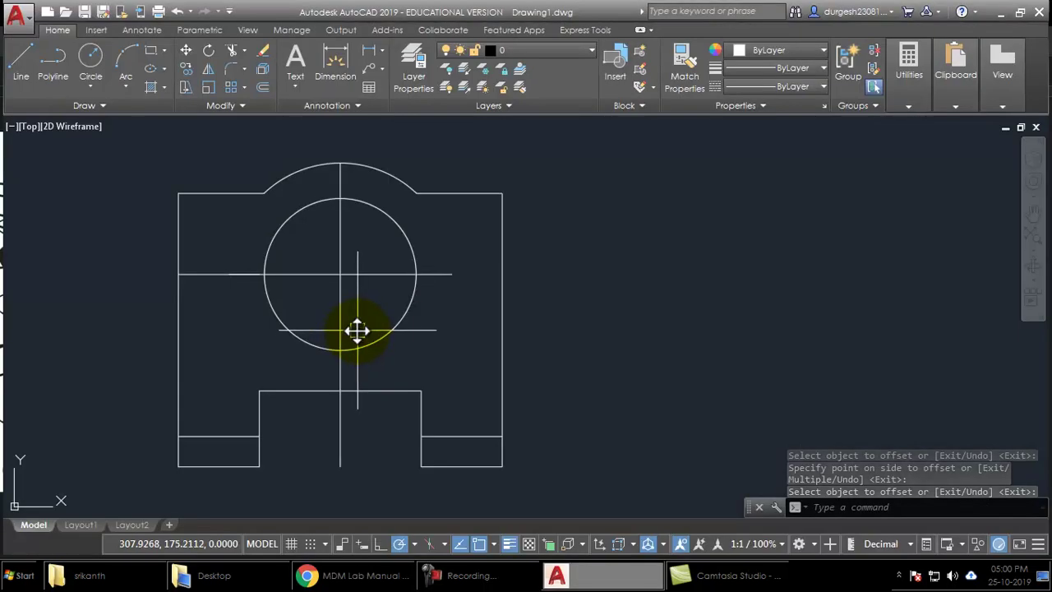
type("o")
key("Return")
key("Escape")
key("Return")
type("10")
key("Return")
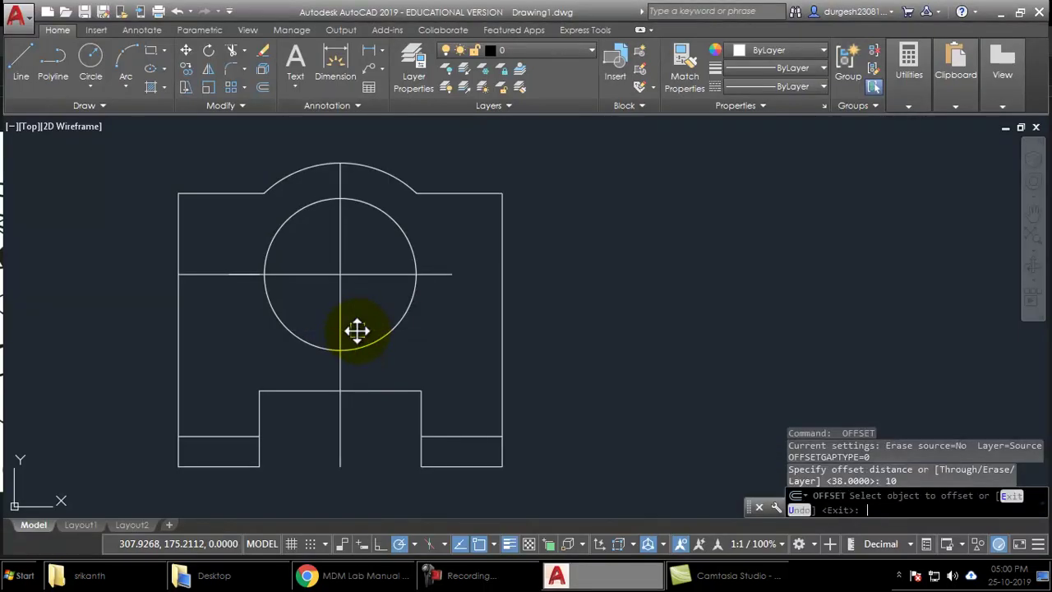
left_click(206, 274)
left_click(207, 228)
left_click(202, 280)
left_click(198, 324)
key("Return")
Extend both side hole edge lines to the 30 mm circle and erase the short axis line between them
type("ex")
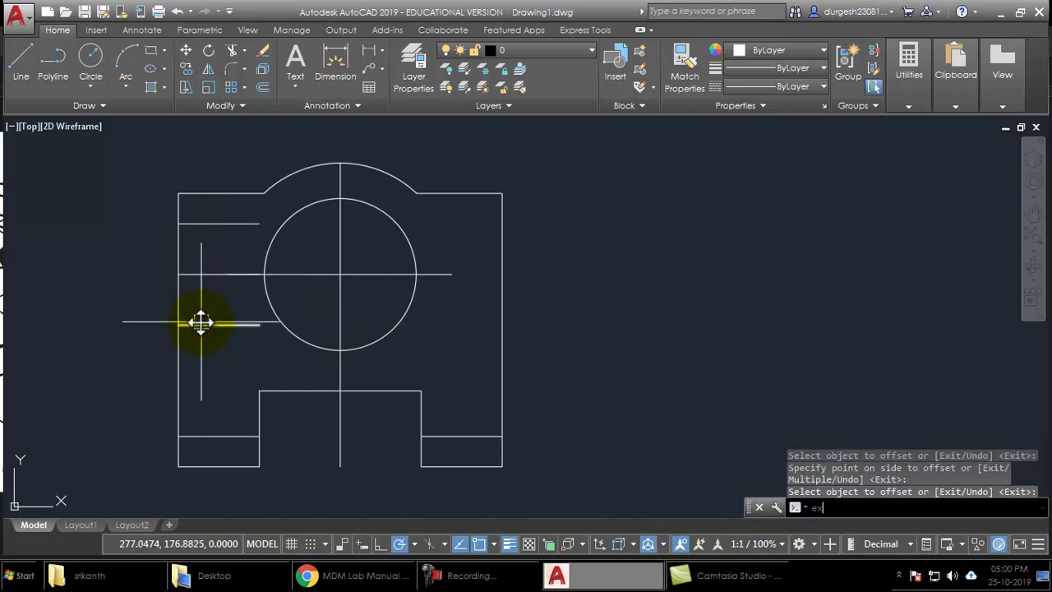
key("Return")
key("Return")
left_click(217, 325)
left_click(249, 223)
key("Return")
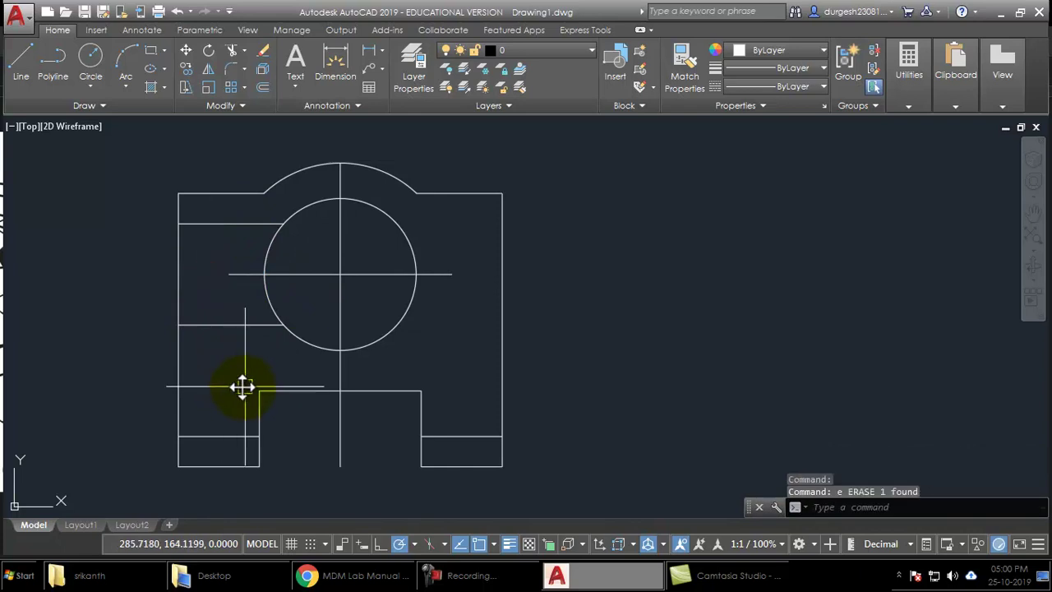
Offset the vertical centre line 24 mm to both sides for the axes of the two 8 mm diameter holes
key("alt+Tab")
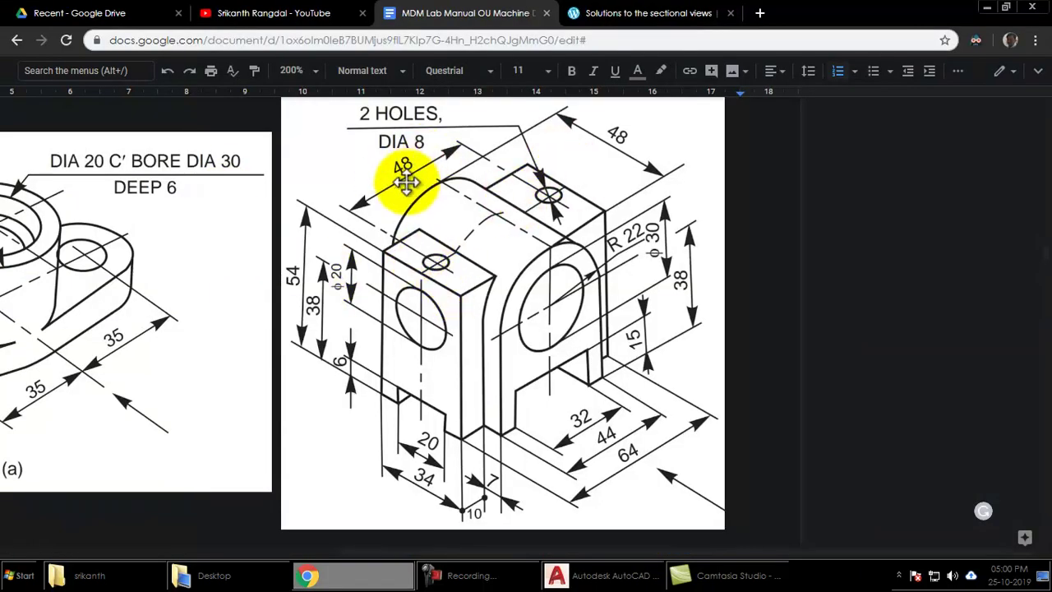
key("alt+Tab")
type("o")
key("Return")
type("24")
key("Return")
left_click(331, 249)
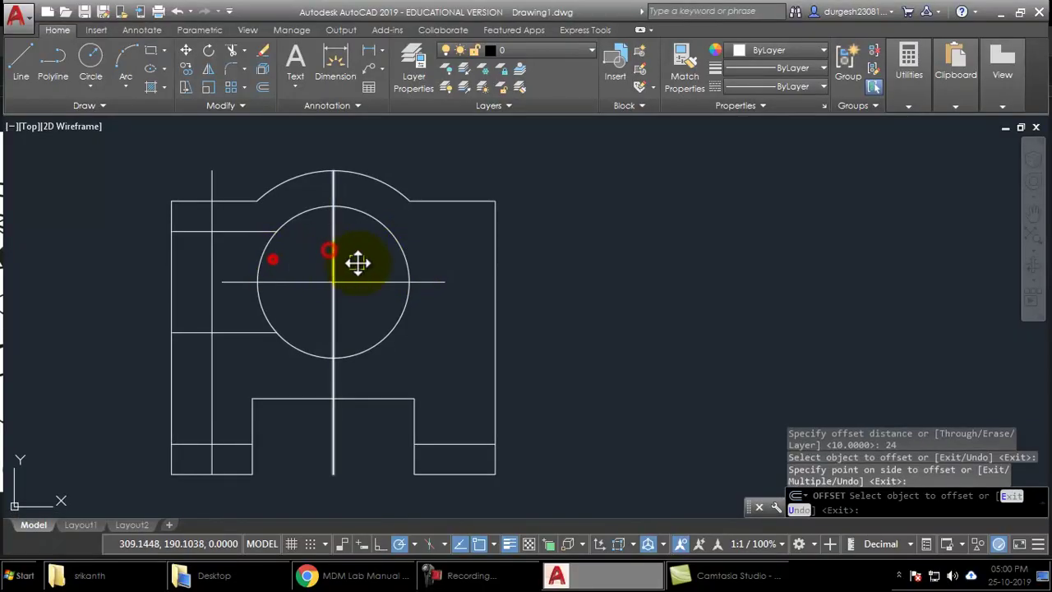
left_click(505, 263)
key("Escape")
key("alt+Tab")
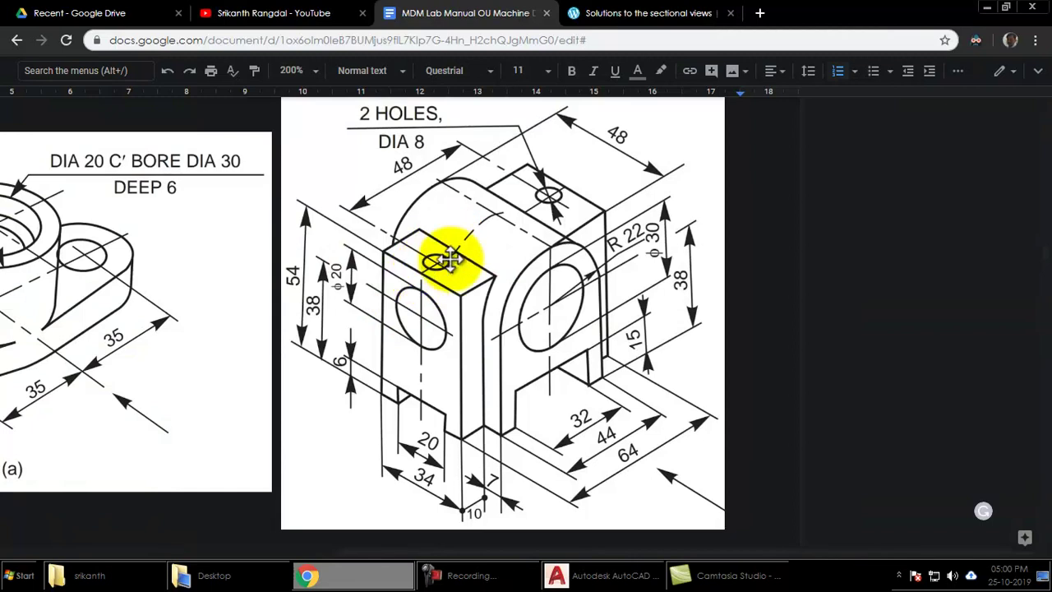
key("alt+Tab")
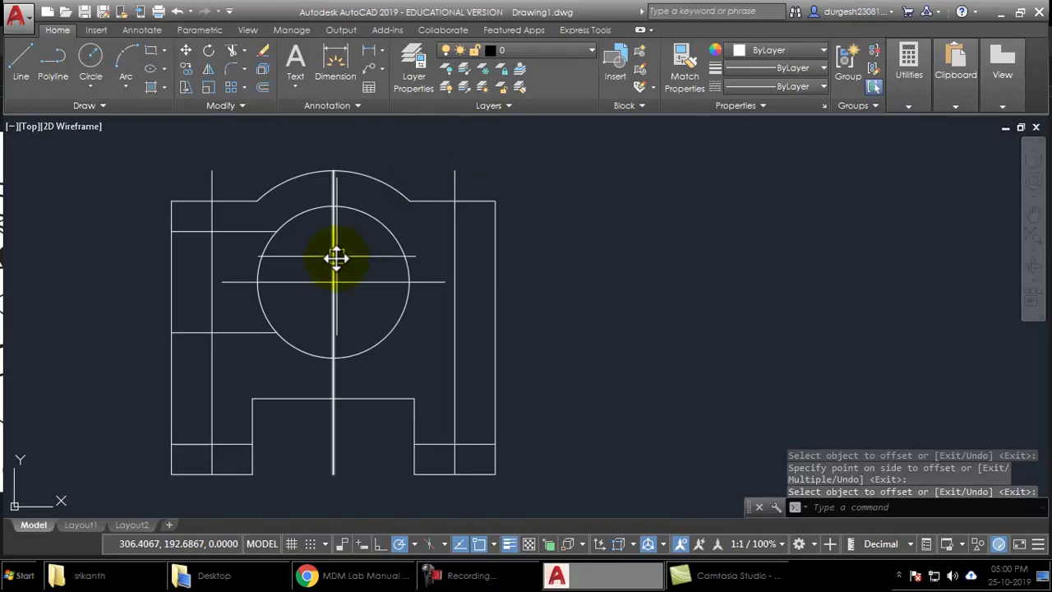
Offset the axis of the front view's left vertical hole 4 mm to both sides for the 8 mm diameter hole edges
type("o")
key("Return")
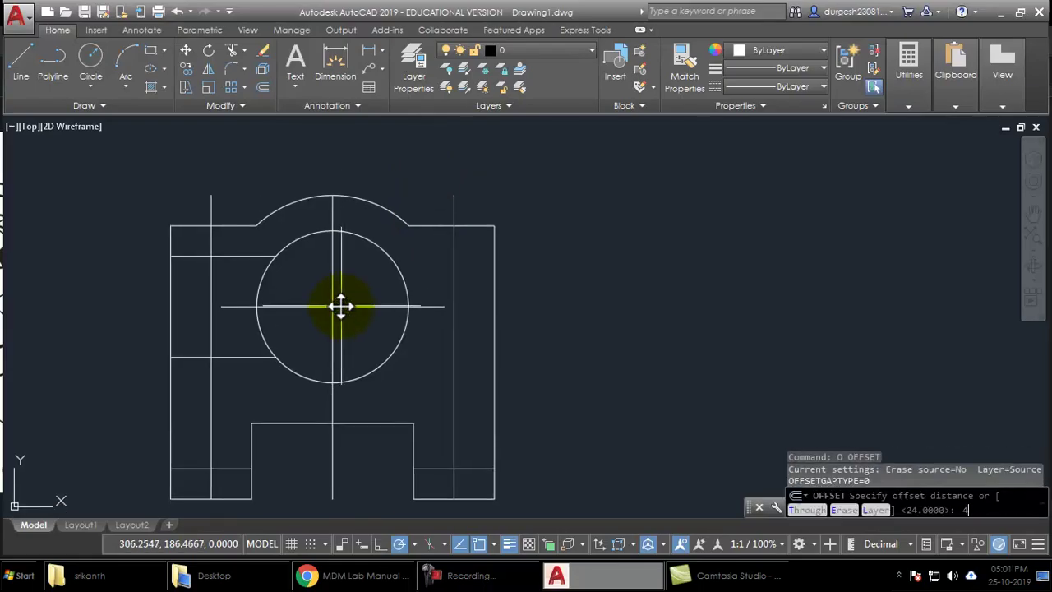
type("4")
key("Return")
left_click(212, 283)
left_click(129, 293)
left_click(211, 284)
left_click(270, 288)
Trim the left hole's edge lines so they remain only between the flange's top edge and the side hole's upper edge
type("tr")
key("Return")
key("Return")
left_click(233, 202)
left_click(189, 205)
left_click(220, 253)
left_click(234, 274)
left_click(191, 277)
key("Return")
middle_click_drag(217, 282, 212, 304)
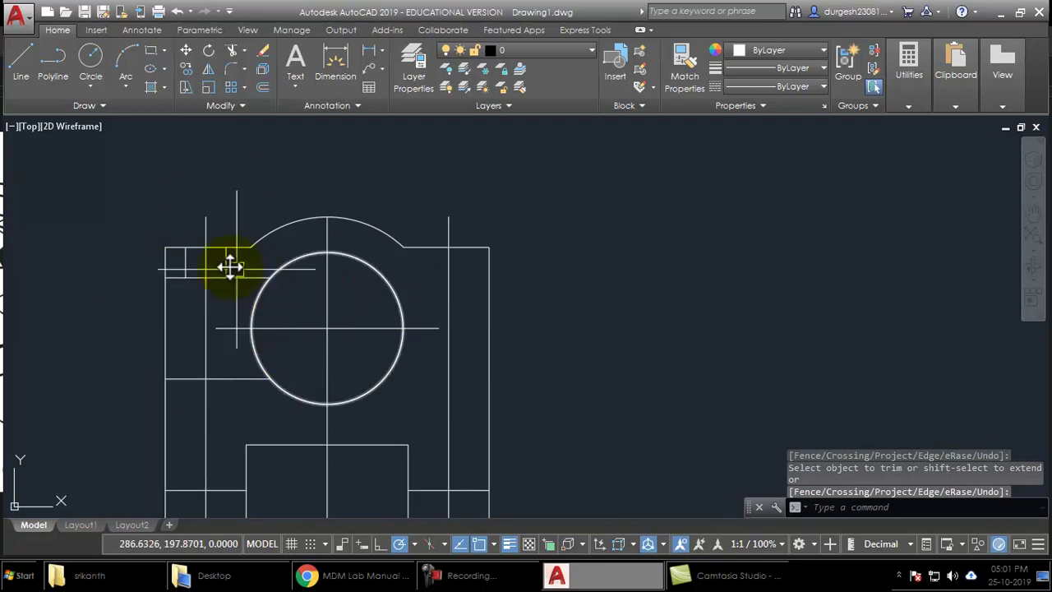
Mirror the left vertical hole and the side hole edge lines about the vertical centre line, keeping the originals
left_click(122, 235)
left_click(294, 399)
type("mi")
key("Return")
left_click(329, 313)
left_click(329, 165)
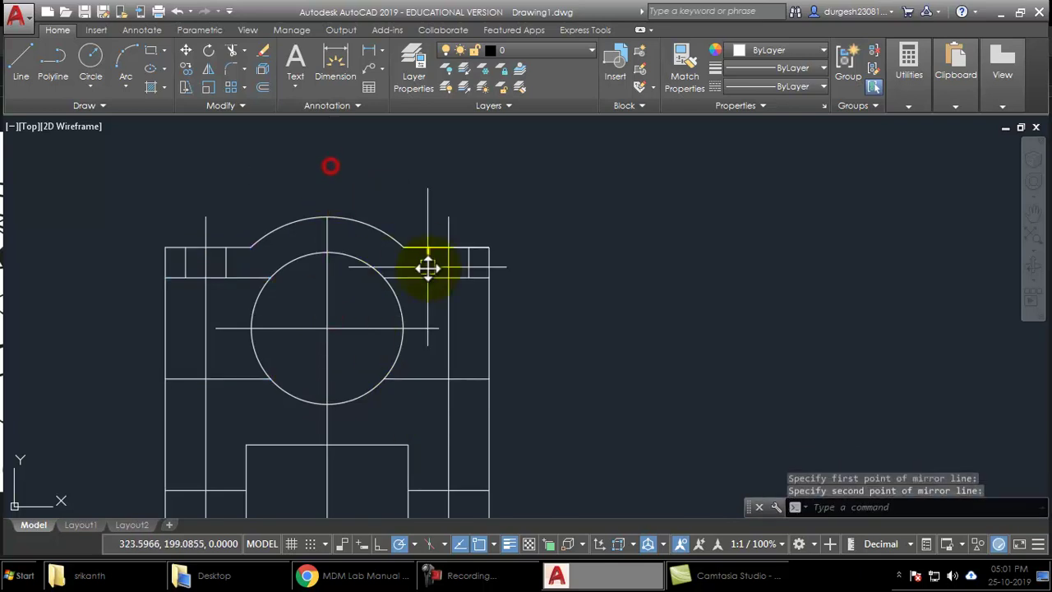
key("Return")
Erase the axis line of the right 8 mm hole from the front view
middle_click_drag(411, 246, 372, 218)
left_click(403, 390)
type("e")
key("Return")
key("Escape")
double_click(409, 385)
mouse_move(357, 400)
middle_mouse_down()
mouse_move(375, 414)
mouse_move(350, 387)
middle_mouse_up()
key("Escape")
key("Escape")
Erase the axis line of the left 8 mm hole from the front view
type("e")
key("Return")
double_click(146, 350)
middle_click_drag(287, 320, 278, 346)
key("Escape")
key("Escape")
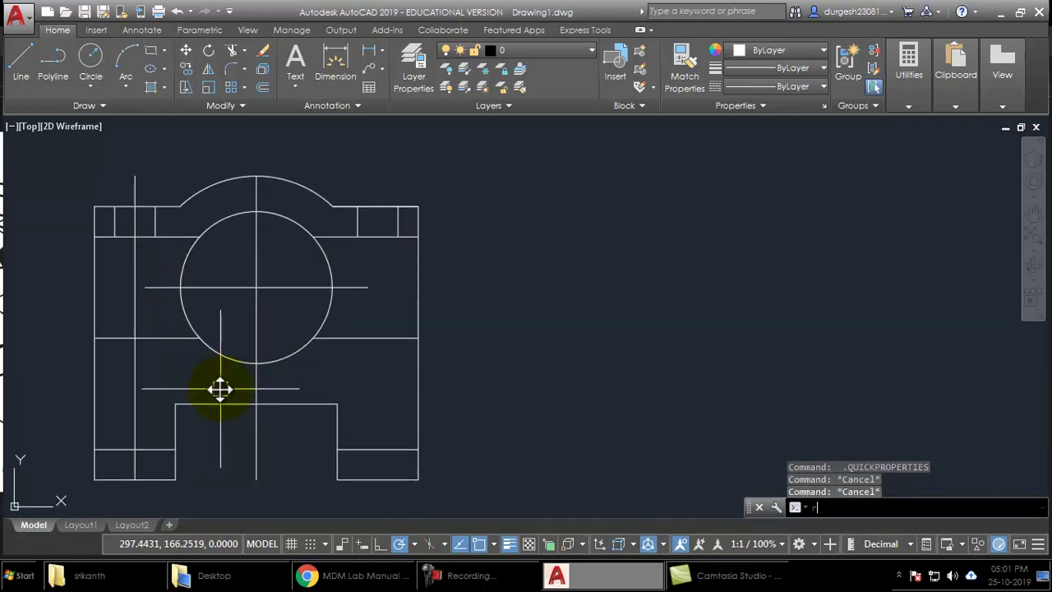
type("e")
key("Return")
left_click(136, 377)
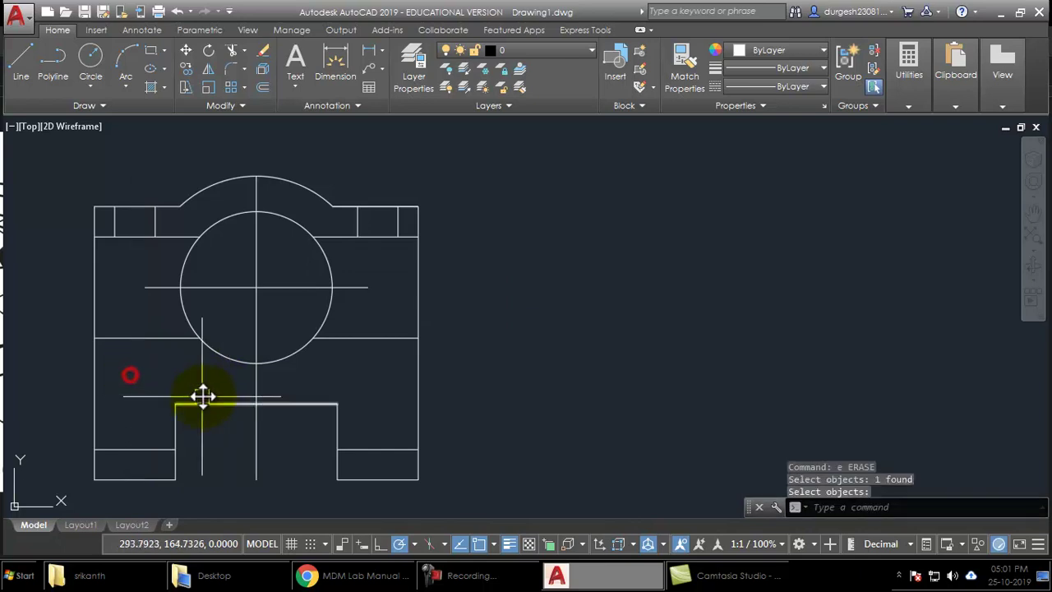
middle_click_drag(183, 395, 193, 406)
Erase the horizontal and vertical centre lines through the 30 mm circle
left_click(291, 272)
left_click(251, 326)
key("Return")
mouse_move(377, 371)
middle_mouse_down()
mouse_move(384, 350)
mouse_move(395, 373)
middle_mouse_up()
middle_click_drag(466, 435, 457, 412)
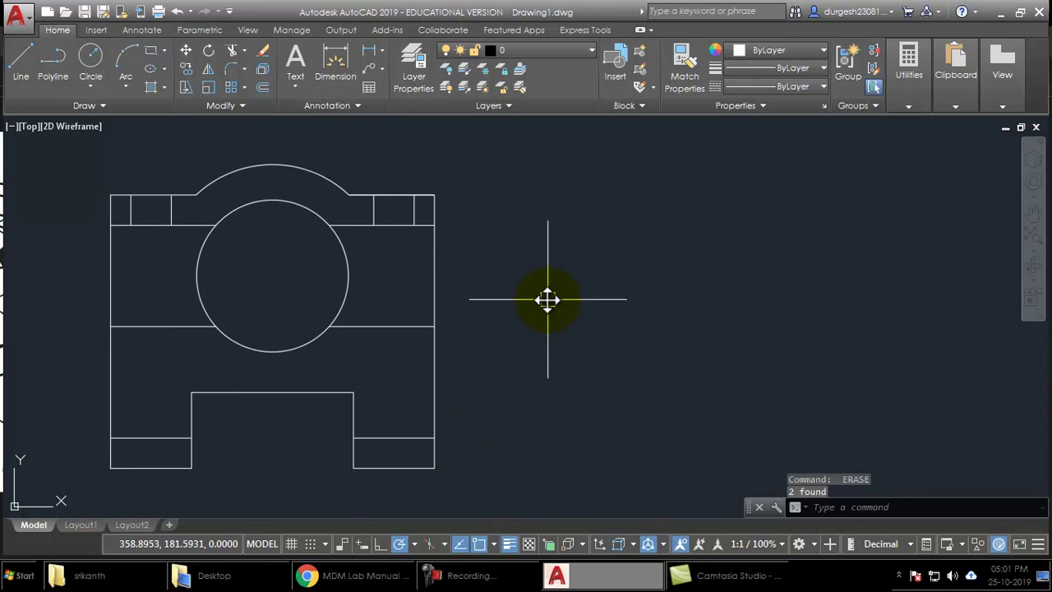
Hatch the front view's arch, flange ends and solid lower body above the feet with the ANSI31 pattern
middle_click_drag(474, 315, 476, 317)
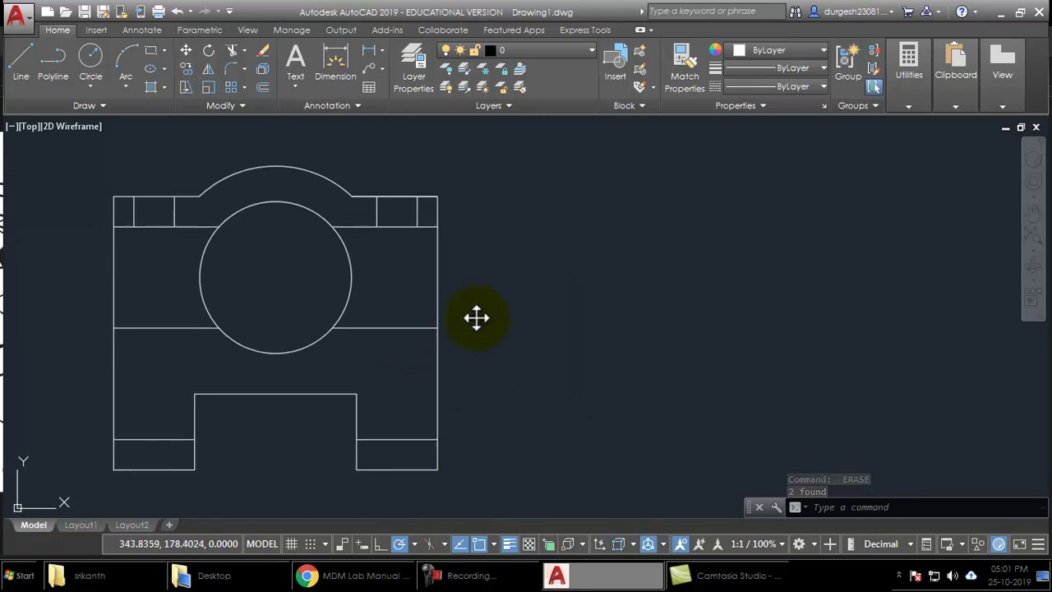
type("h")
key("Return")
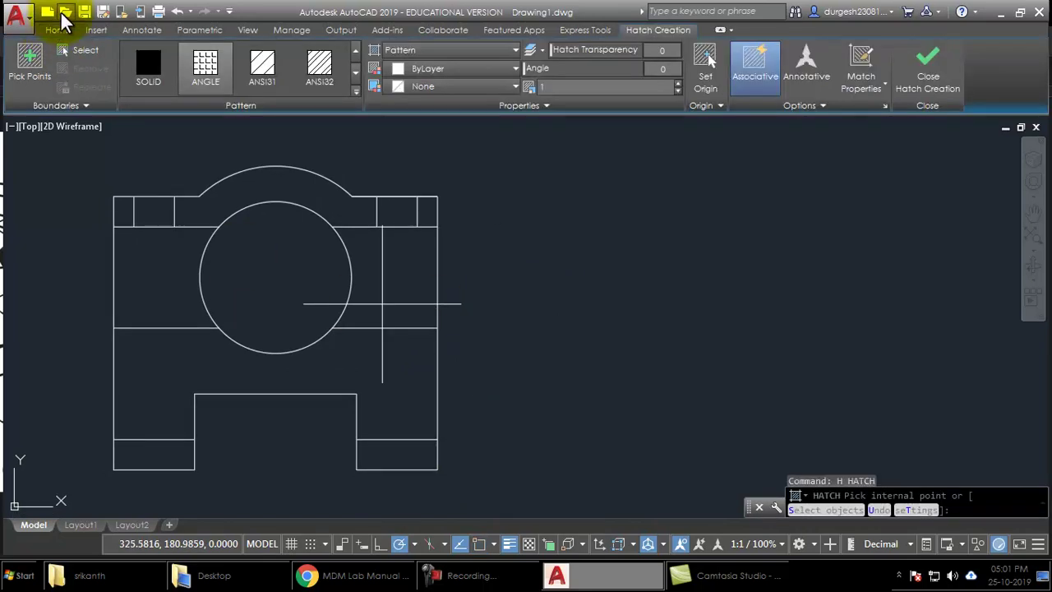
left_click(220, 212)
left_click(374, 201)
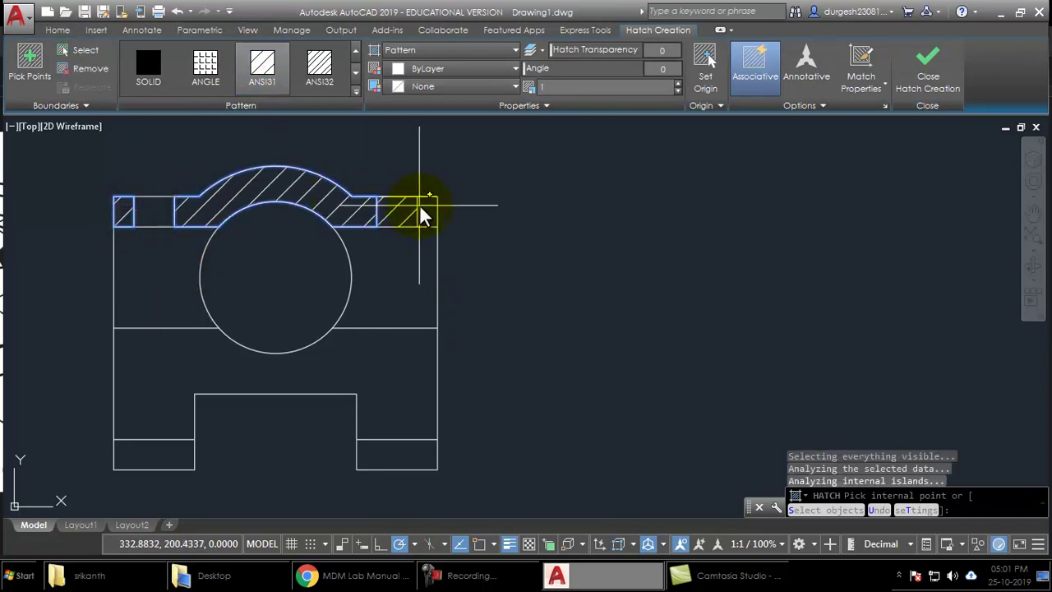
left_click(412, 368)
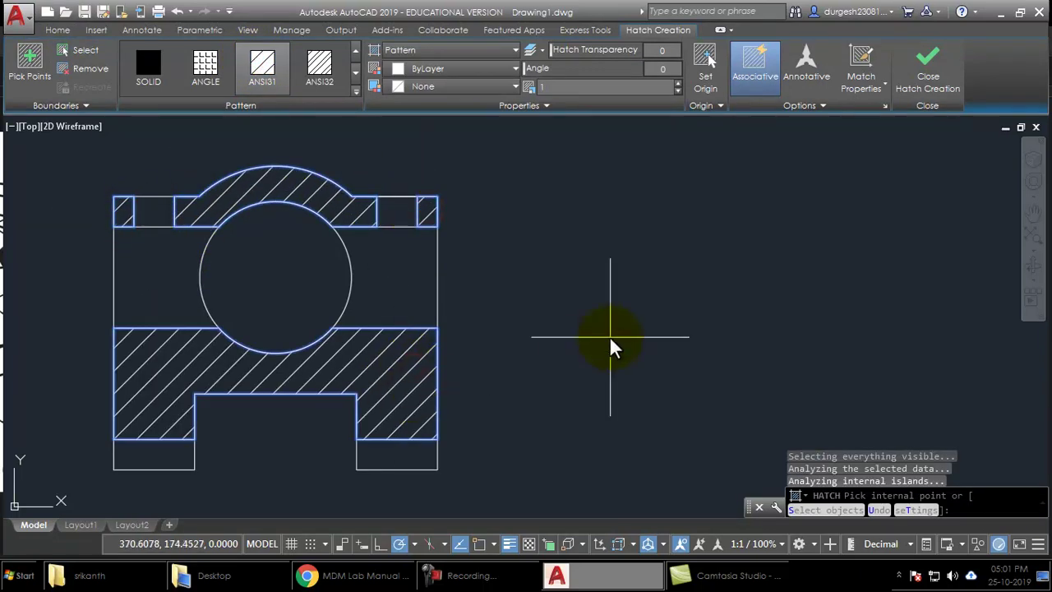
key("Return")
middle_click_drag(491, 385, 465, 364)
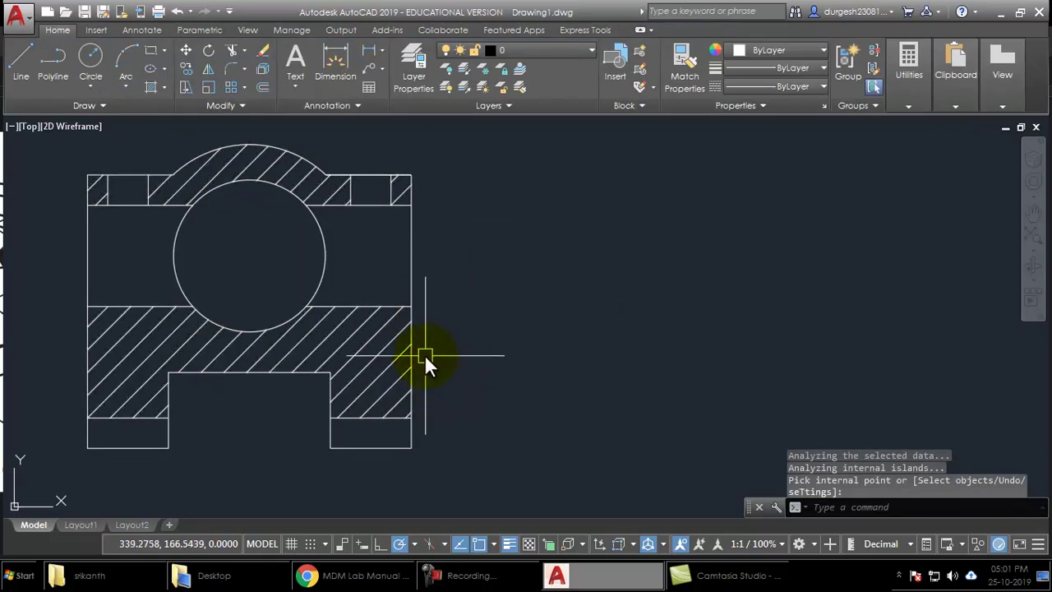
Compare the hatched front view with the bracket's isometric drawing in the Google Docs lab manual
key("alt+Tab")
key("alt+Tab")
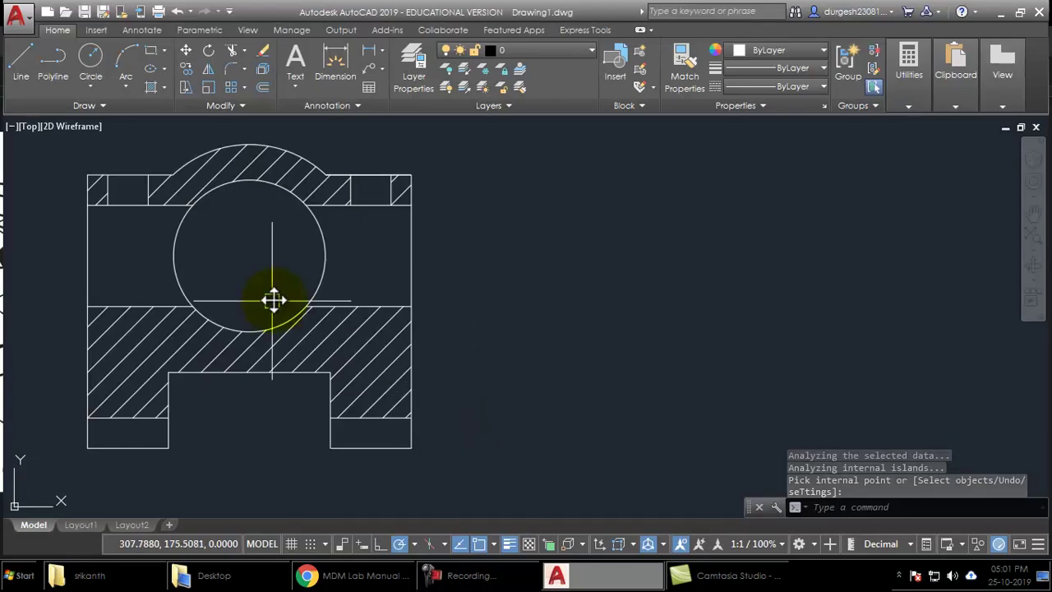
key("alt+Tab")
key("alt+Tab")
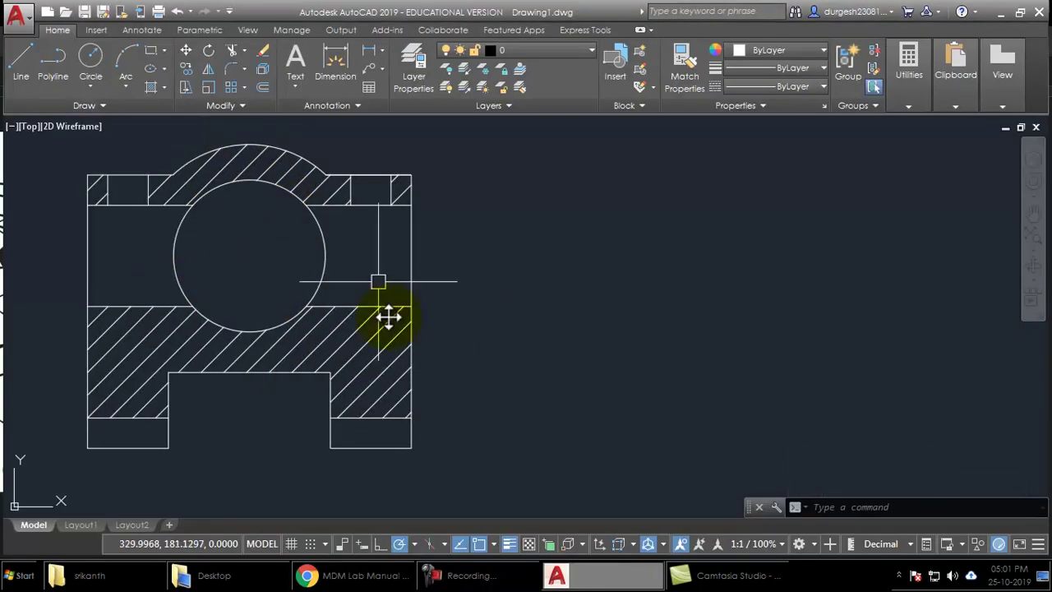
key("alt+Tab")
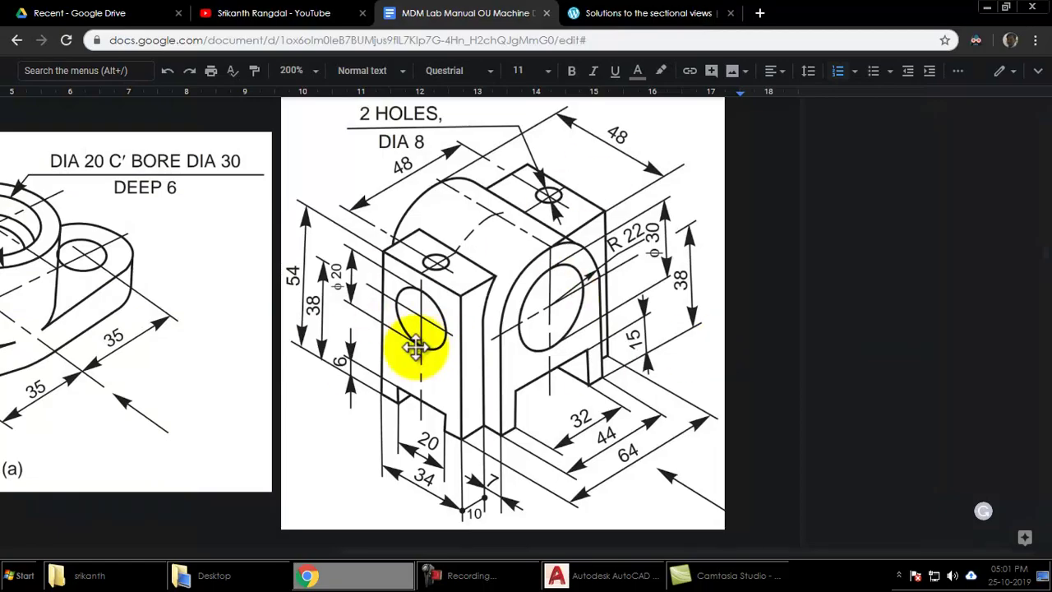
key("alt+Tab")
scroll(282, 353, "down", 2)
middle_click_drag(345, 357, 305, 340)
key("alt+Tab")
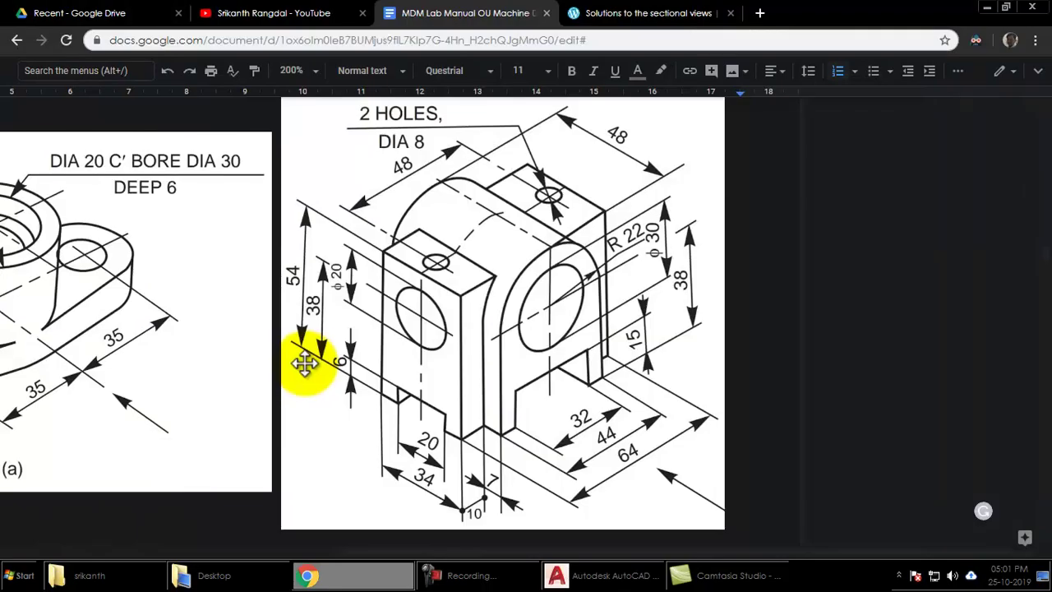
key("alt+Tab")
key("alt+Tab")
key("alt+Tab")
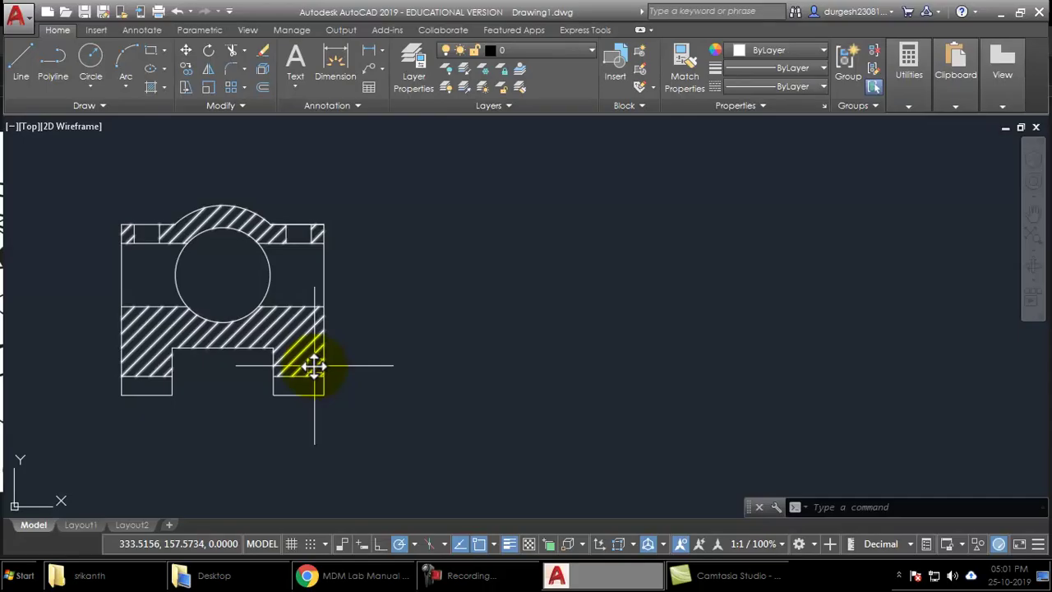
key("alt+Tab")
key("alt+Tab")
middle_click_drag(422, 342, 397, 342)
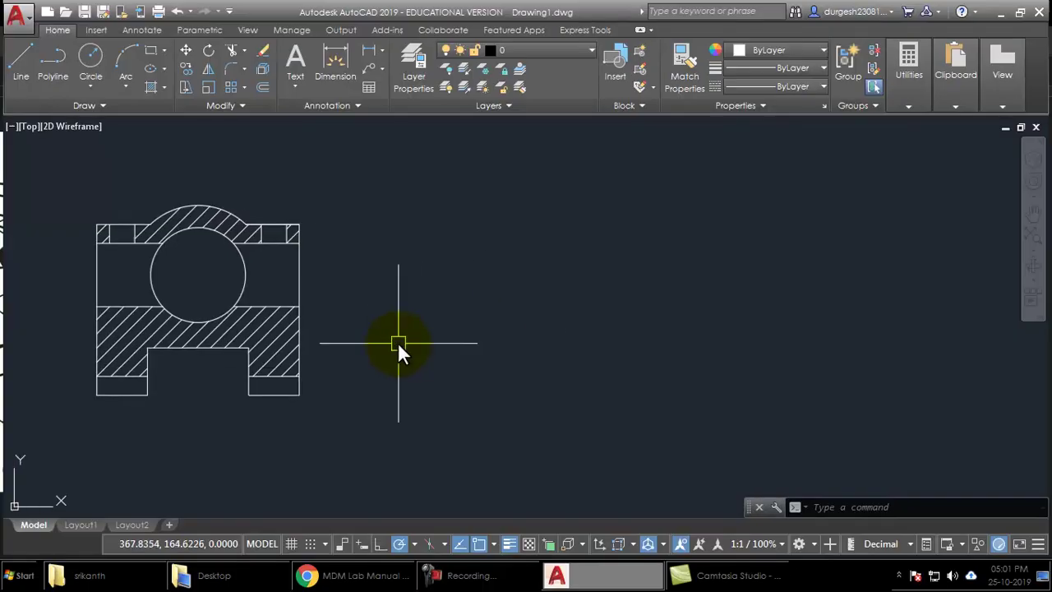
Draw a base line from the front view's lower right corner to the right, ending in a vertical line for the side view
middle_click_drag(378, 395, 368, 397)
type("l")
key("Return")
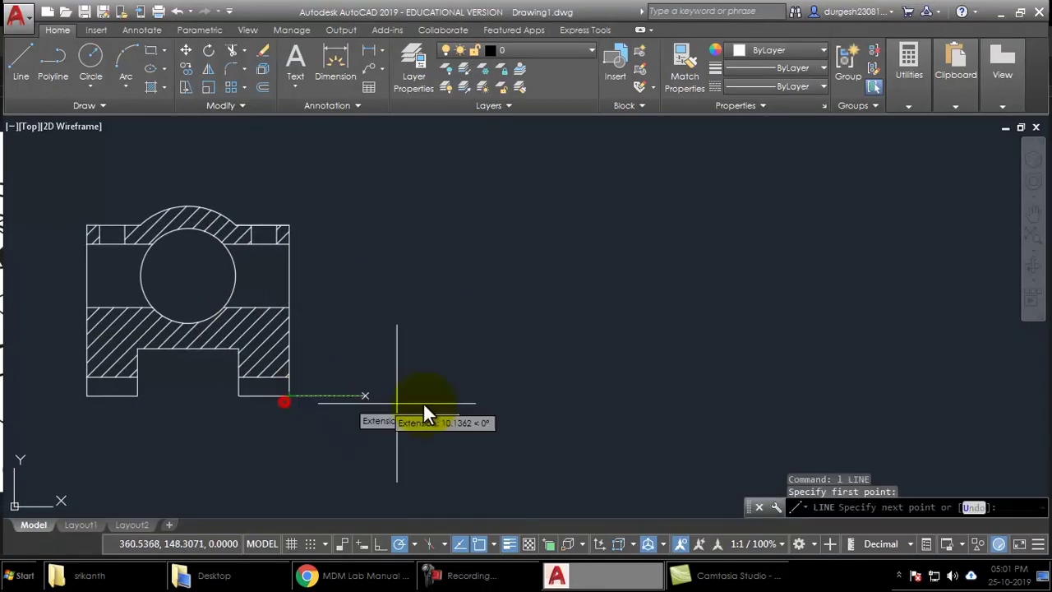
left_click(466, 395)
left_click(465, 204)
key("Return")
middle_click_drag(550, 296, 533, 301)
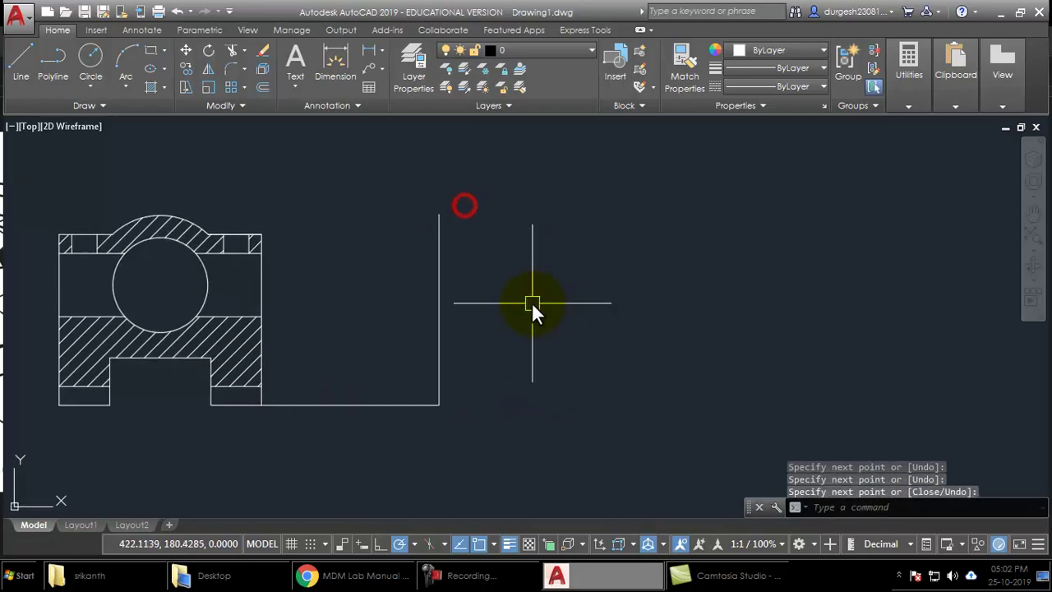
Check the bracket's depth in the isometric drawing and offset the side view's vertical line 48 mm to the left
key("alt+Tab")
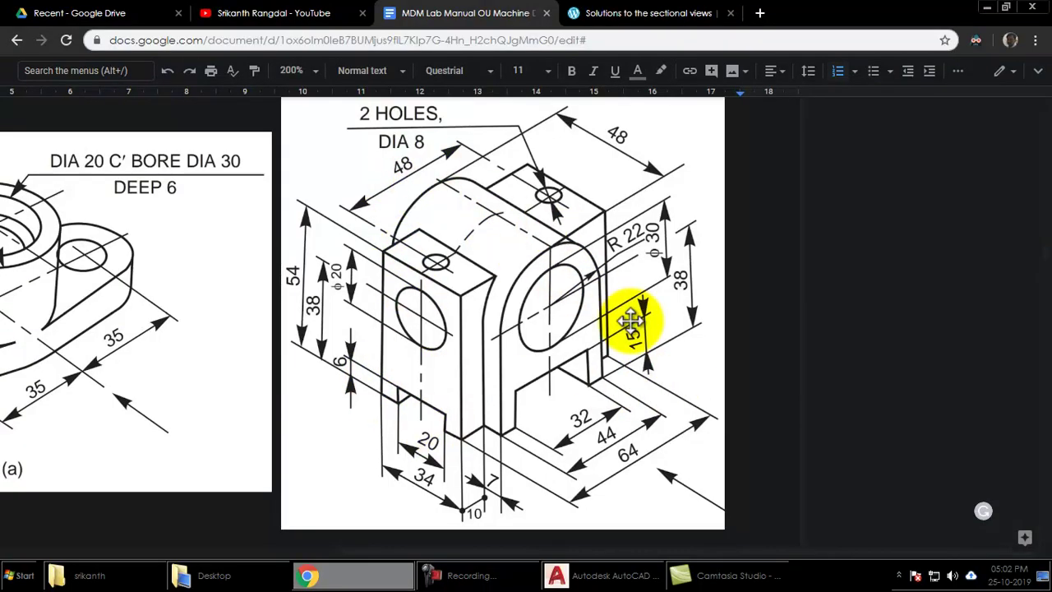
key("alt+Tab")
middle_click_drag(376, 418, 355, 419)
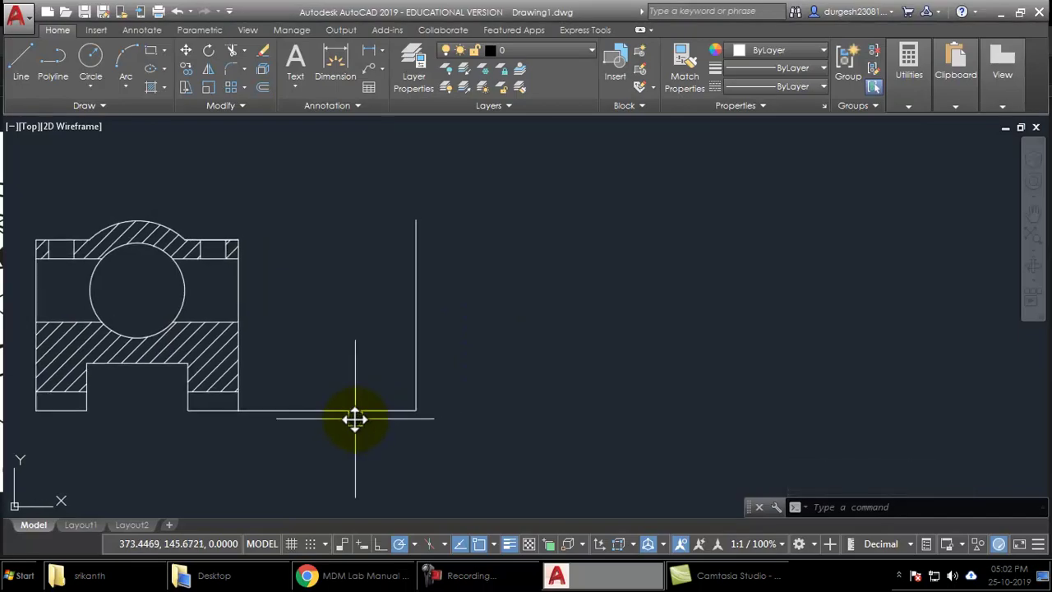
type("o")
key("Return")
type("48")
key("Return")
left_click(414, 318)
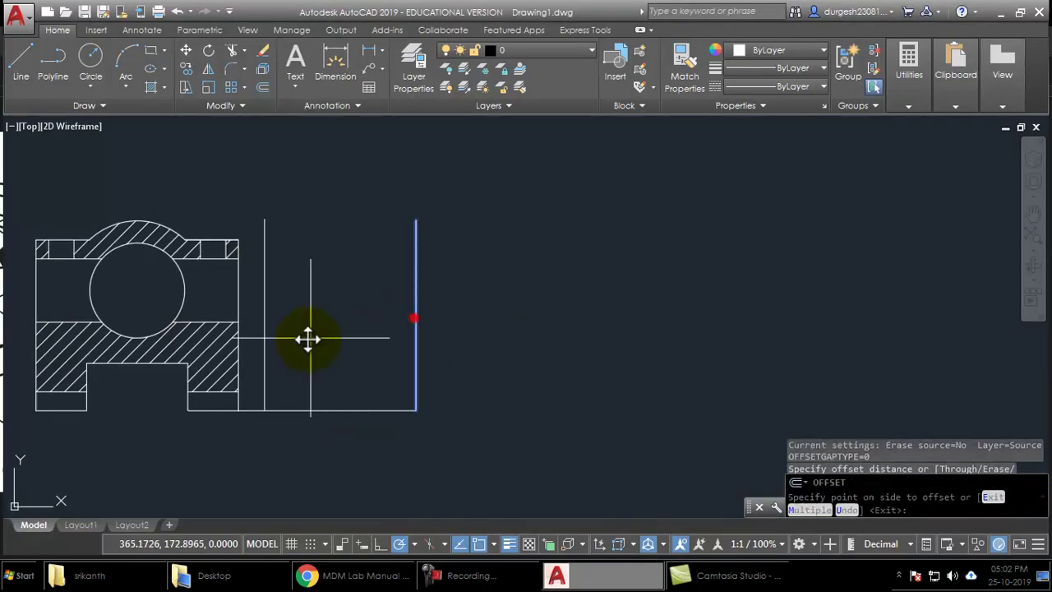
left_click(305, 340)
middle_click_drag(355, 375, 362, 382)
Shift both vertical lines of the side view farther right from the front view with Stretch
type("s")
key("Return")
left_click(258, 187)
left_click(490, 484)
key("Return")
left_click(476, 405)
left_click(518, 406)
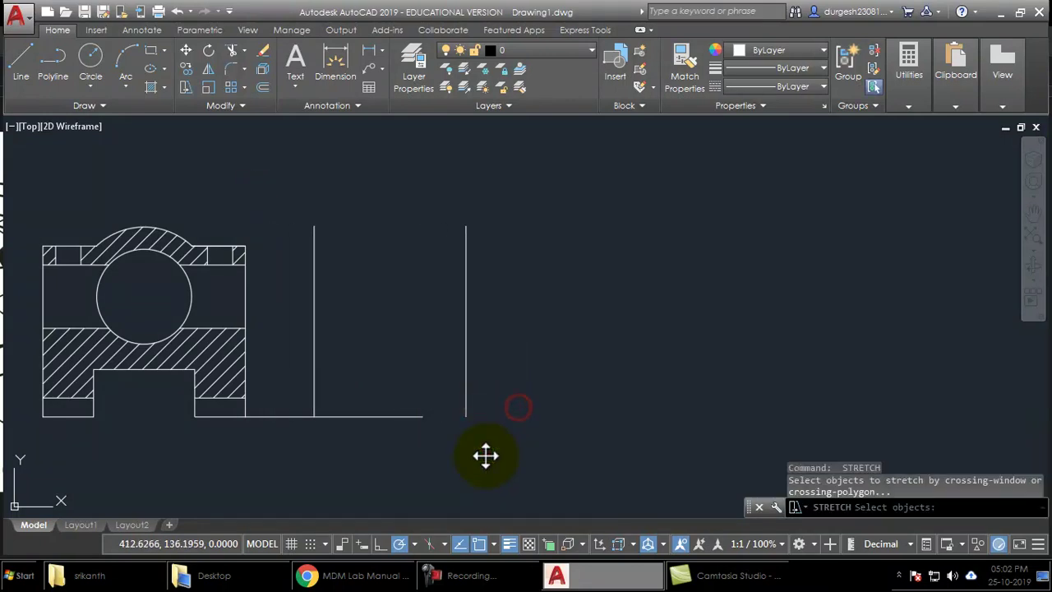
key("Escape")
key("Escape")
Join the base line to both vertical lines of the side view with radius 0 fillets
type("f")
key("Return")
type("r")
key("Return")
type("0")
key("Return")
left_click(413, 417)
left_click(462, 394)
key("Return")
left_click(364, 414)
left_click(313, 383)
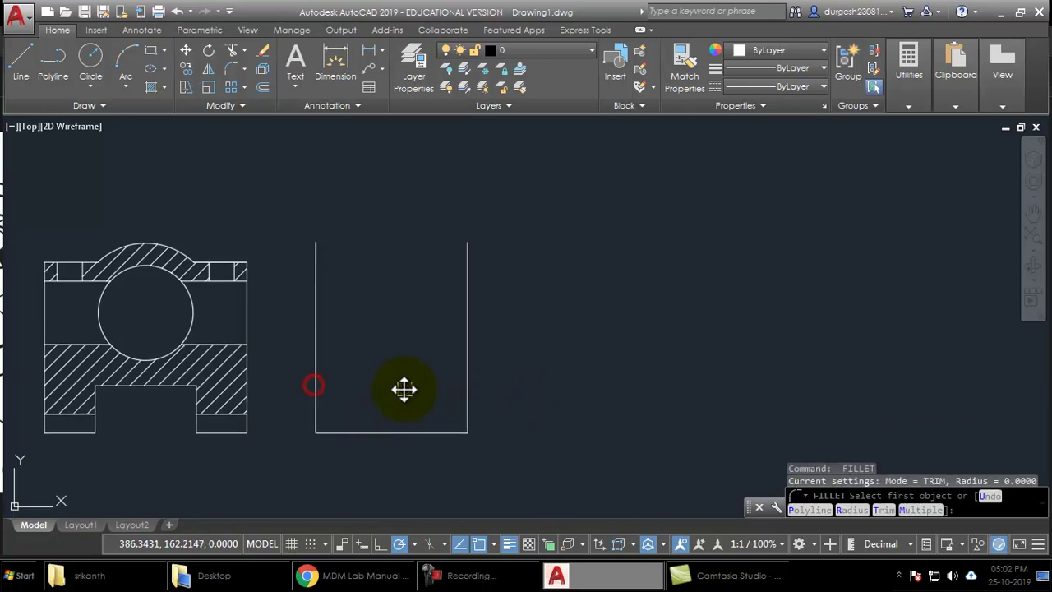
Recheck the isometric drawing and draw a line from the top of the front view's arch to the side view's right vertical line
key("alt+Tab")
key("alt+Tab")
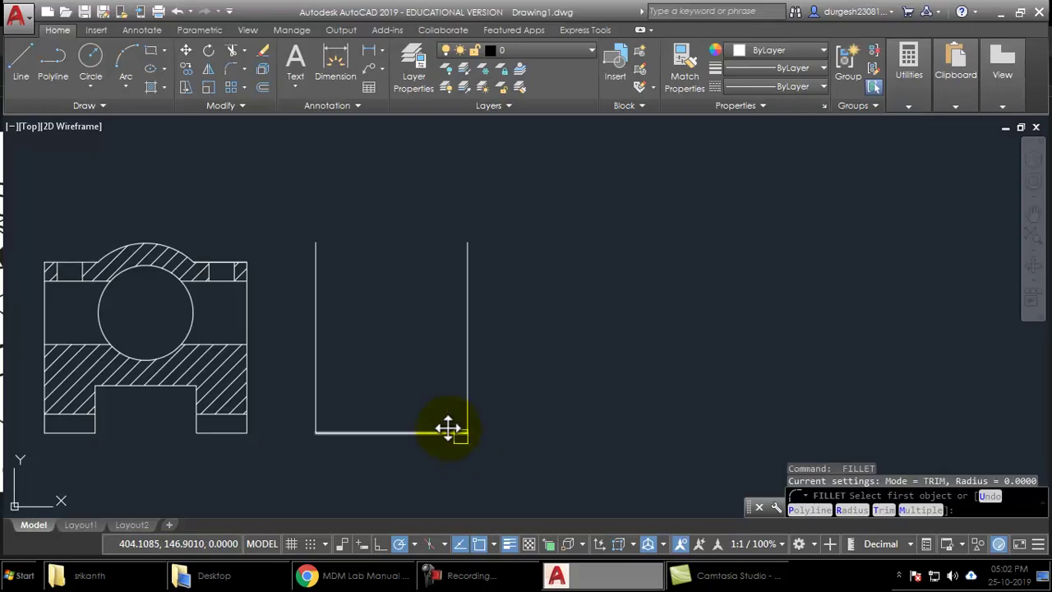
key("alt+Tab")
key("alt+Tab")
key("Escape")
key("Escape")
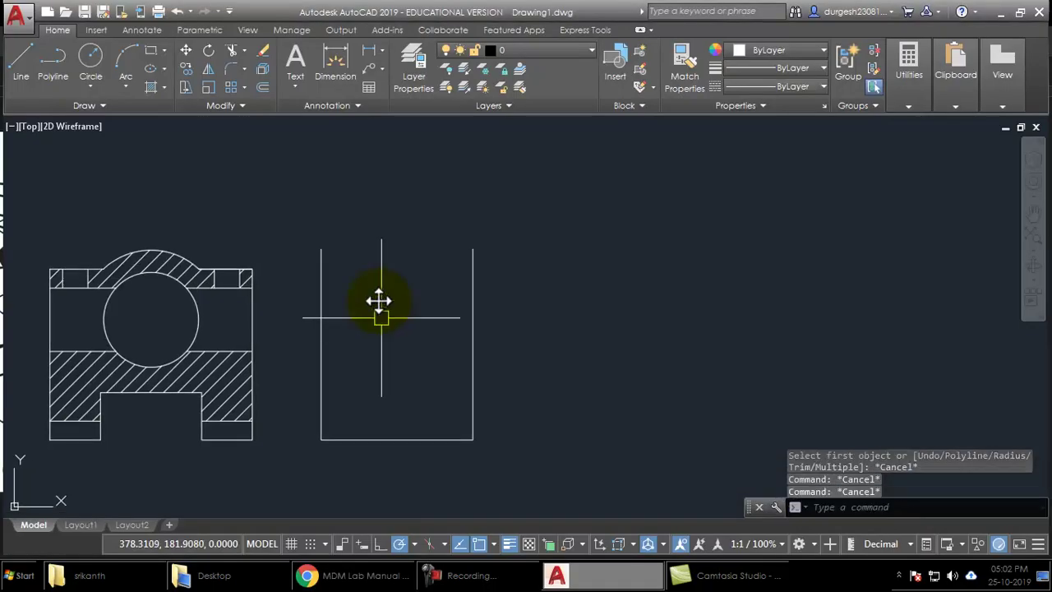
type("l")
key("Return")
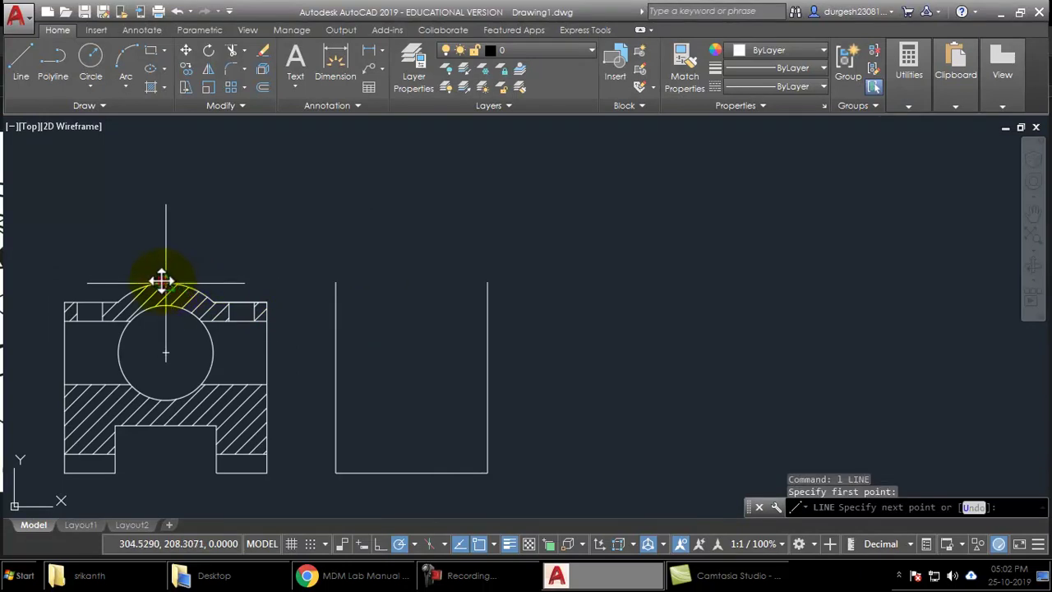
left_click(488, 282)
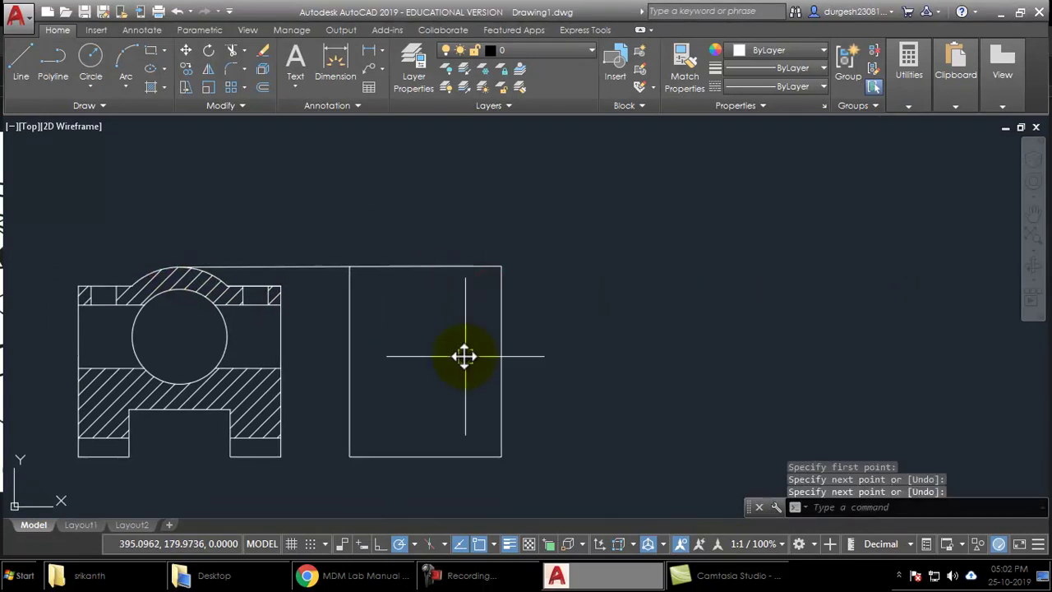
key("Return")
Close both upper corners of the side view's outline with radius 0 fillets
scroll(366, 288, "up", 4)
scroll(369, 282, "down", 2)
scroll(383, 298, "up", 2)
scroll(357, 271, "down", 4)
key("Escape")
type("f")
key("Return")
type("r")
key("Return")
type("0")
key("Return")
left_click(334, 286)
left_click(356, 254)
key("Return")
left_click(378, 255)
left_click(484, 308)
Project the top of the 30 mm circle horizontally across to the side view's right edge
middle_click_drag(547, 429, 521, 386)
key("alt+Tab")
key("alt+Tab")
middle_click_drag(307, 322, 323, 323)
key("Escape")
key("Escape")
type("l")
key("Return")
left_click(165, 235)
left_click(481, 236)
key("Return")
Project the bottom of the 30 mm circle horizontally across to the side view's right edge
key("Return")
left_click(164, 329)
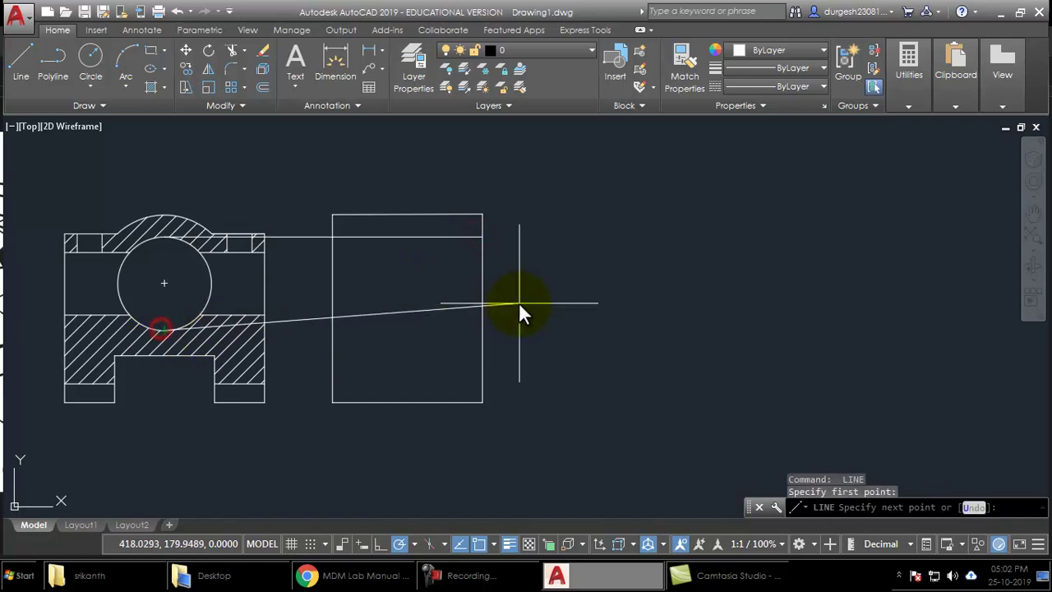
left_click(482, 330)
key("Return")
middle_click_drag(507, 363, 498, 366)
Trim the two projection lines between the front view and the side view's left edge
type("tr")
key("Return")
left_click(323, 367)
key("Return")
left_click(305, 369)
left_click(282, 228)
key("Return")
middle_click_drag(290, 268, 272, 275)
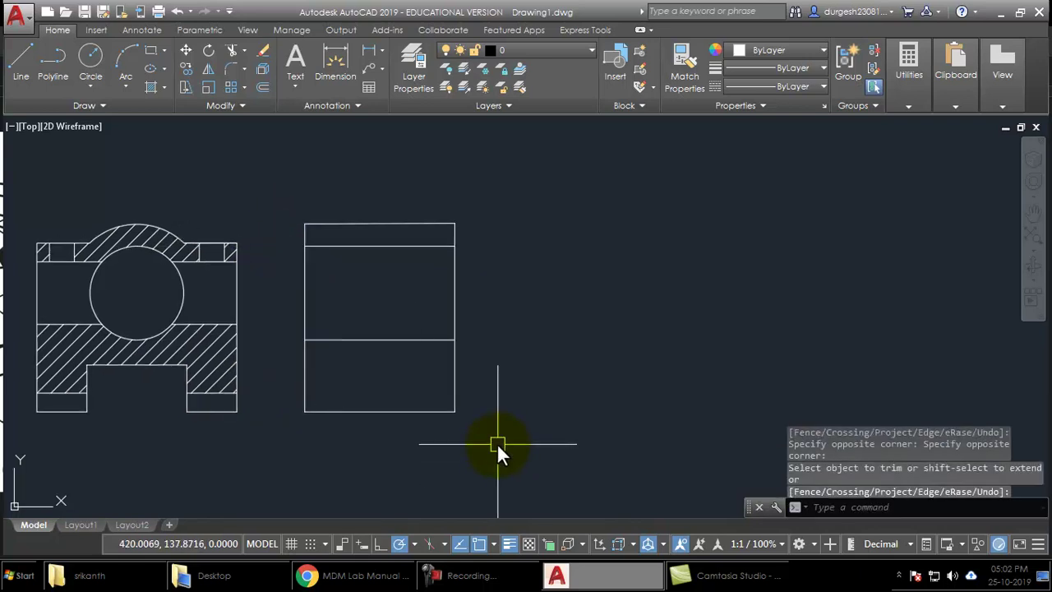
Draw the side view's vertical centre line from the midpoint of its bottom edge up to its top edge
key("alt+Tab")
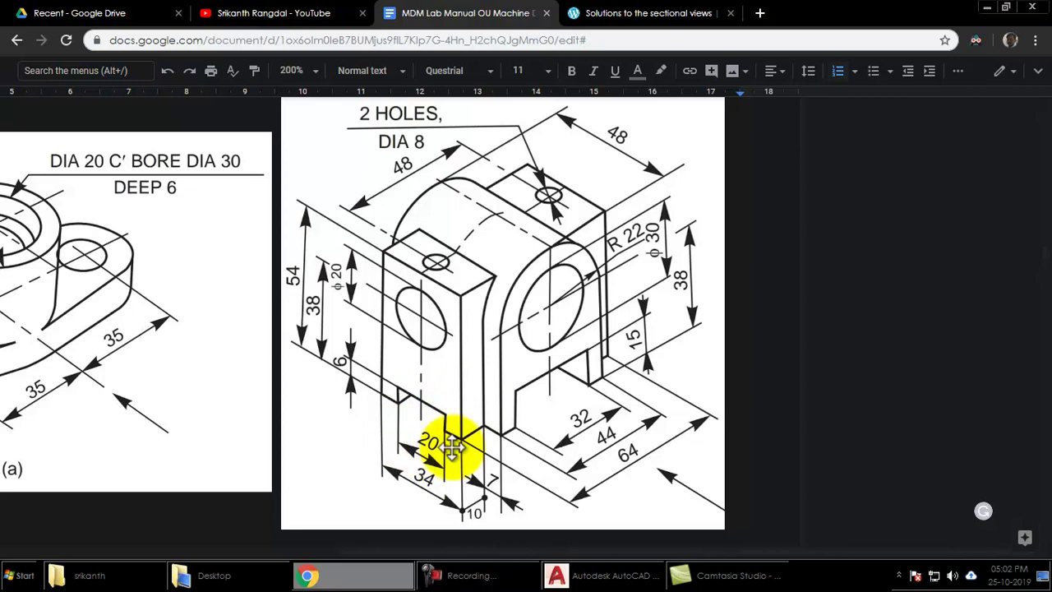
key("alt+Tab")
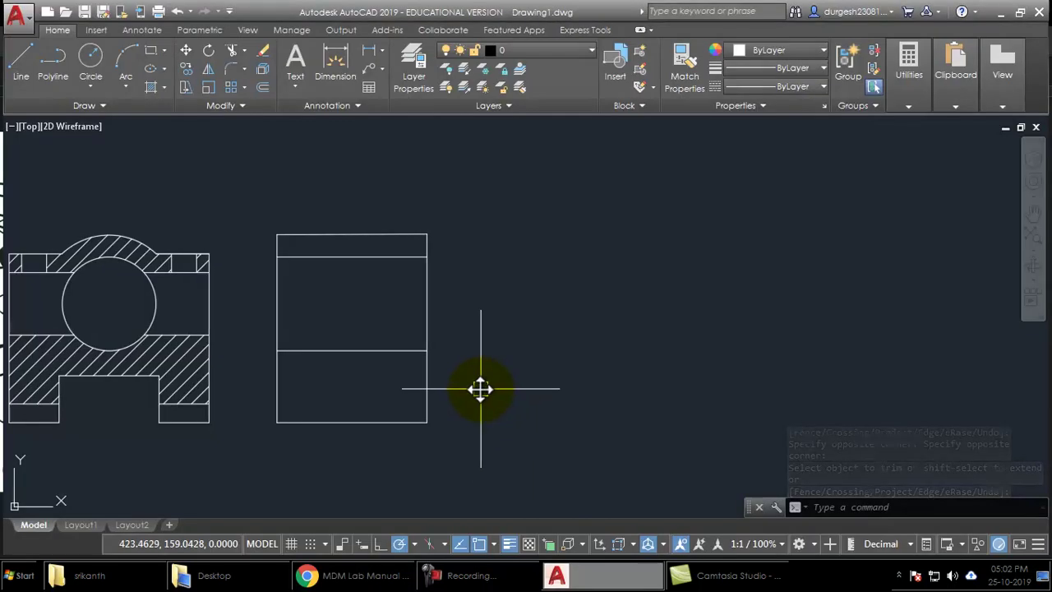
type("l")
key("Return")
key("Escape")
key("Return")
left_click(350, 423)
left_click(352, 233)
key("Escape")
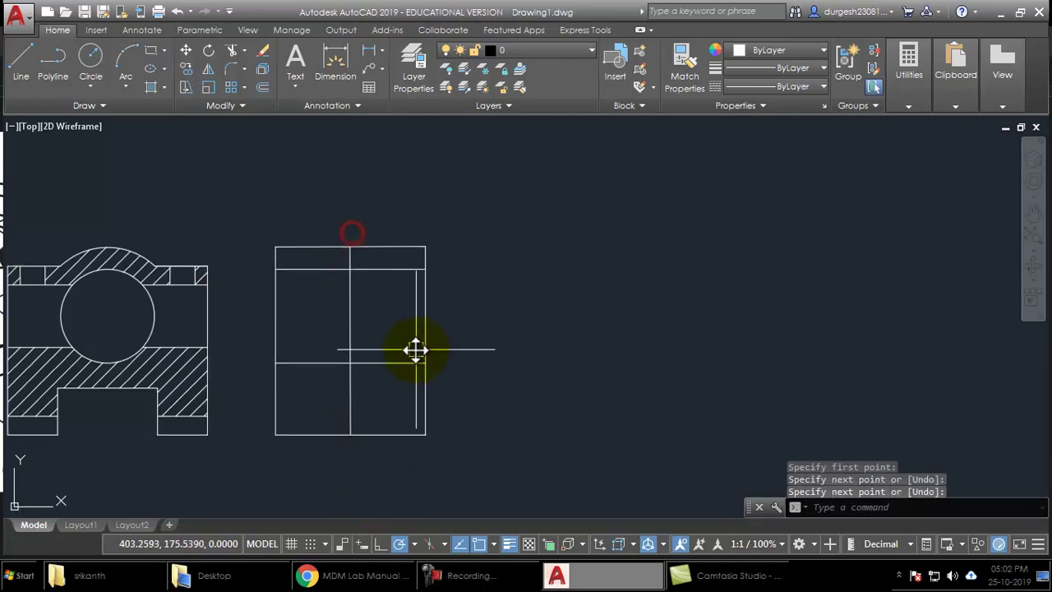
Check the slot width in the isometric drawing and offset the side view's vertical centre line 10 mm to both sides
key("alt+Tab")
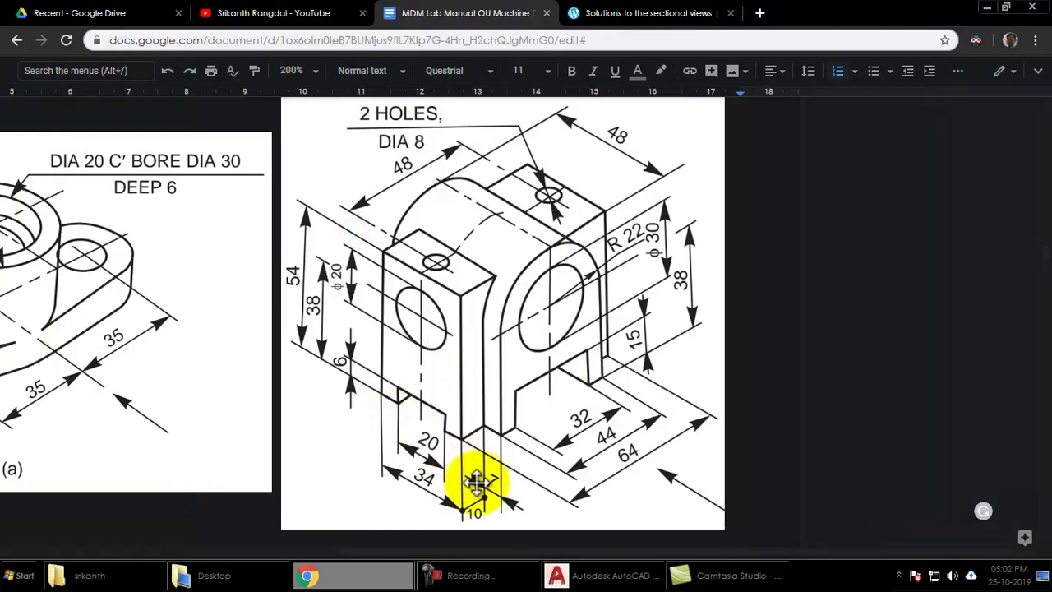
key("alt+Tab")
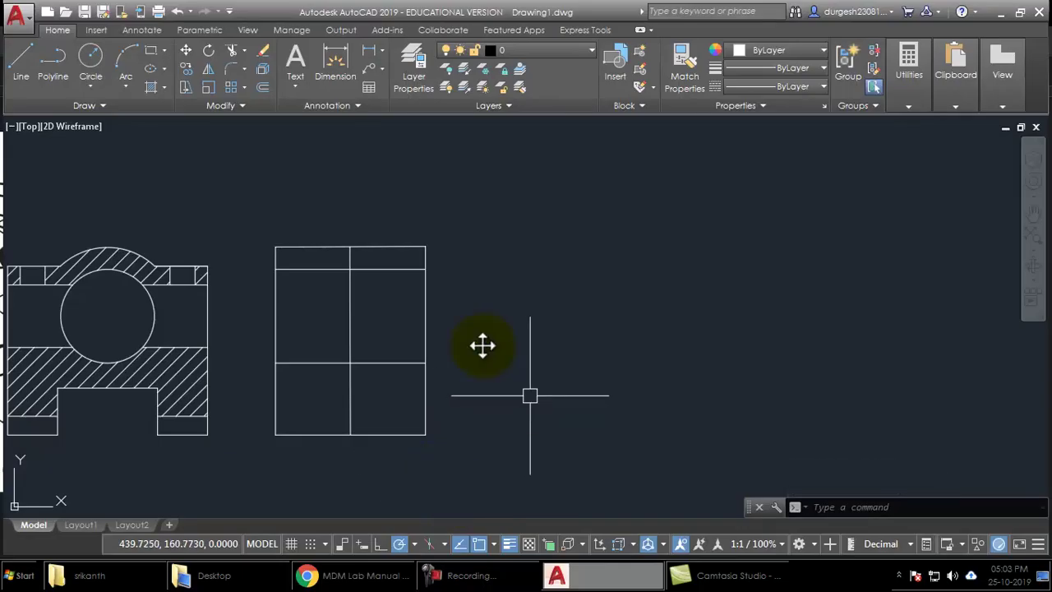
key("alt+Tab")
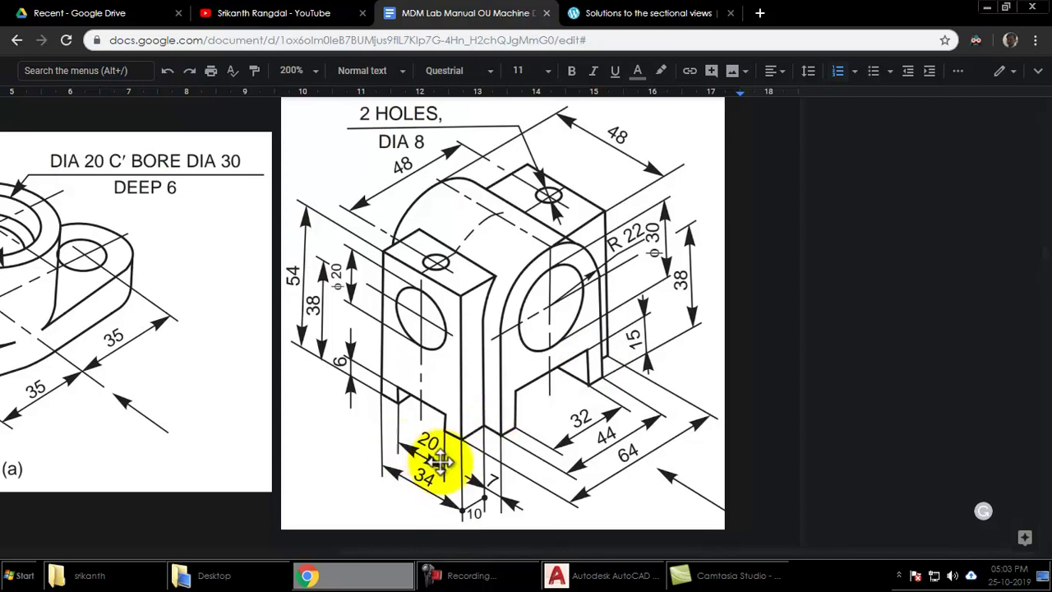
key("alt+Tab")
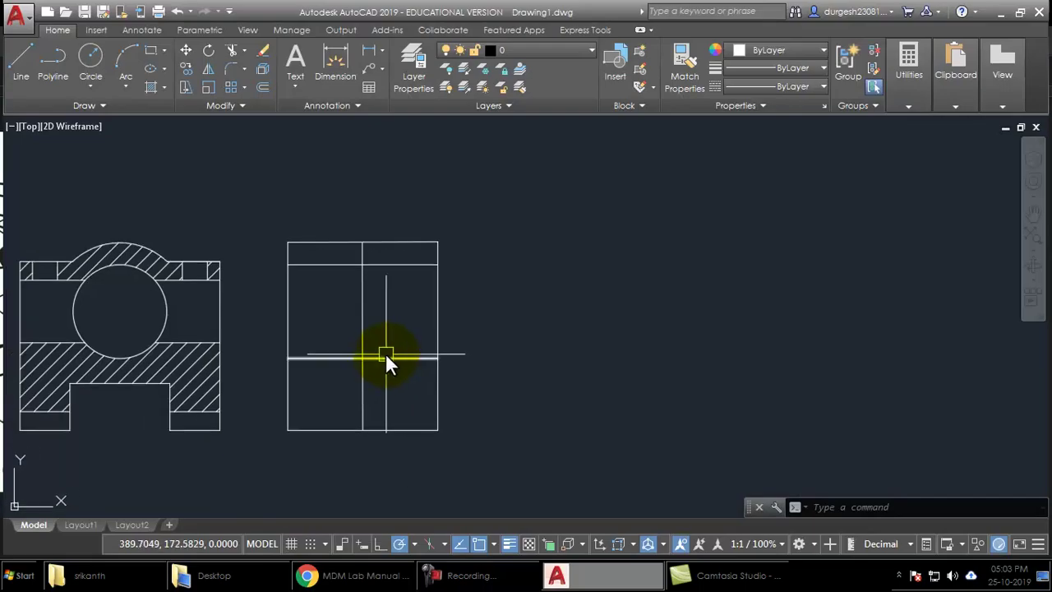
type("o")
key("Return")
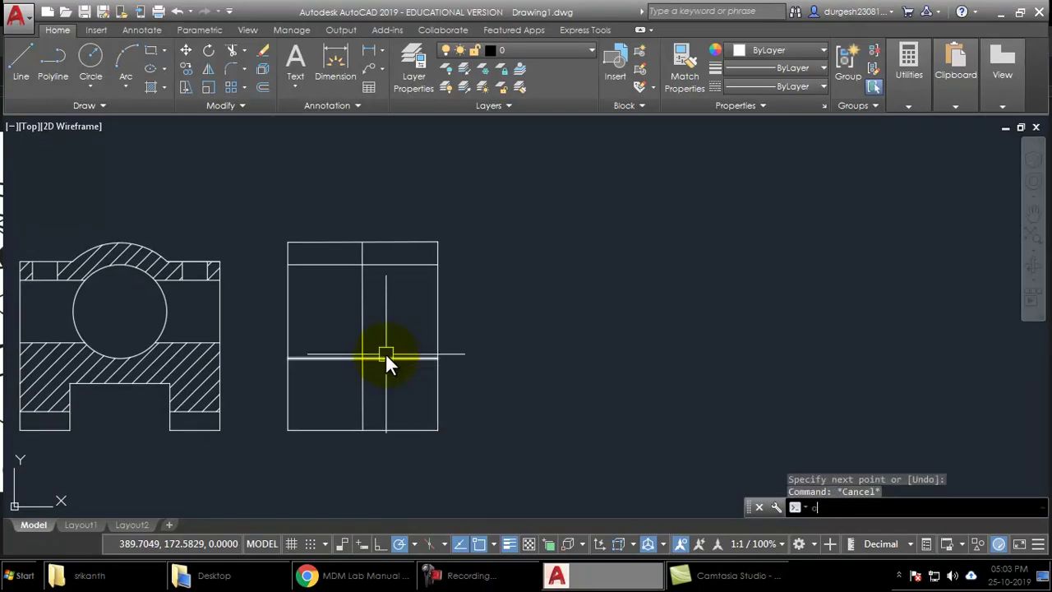
type("10")
key("Return")
left_click(317, 392)
left_click(362, 404)
left_click(317, 396)
key("Escape")
Check the slot height in the isometric drawing and offset the side view's bottom edge 6 mm upward
key("alt+Tab")
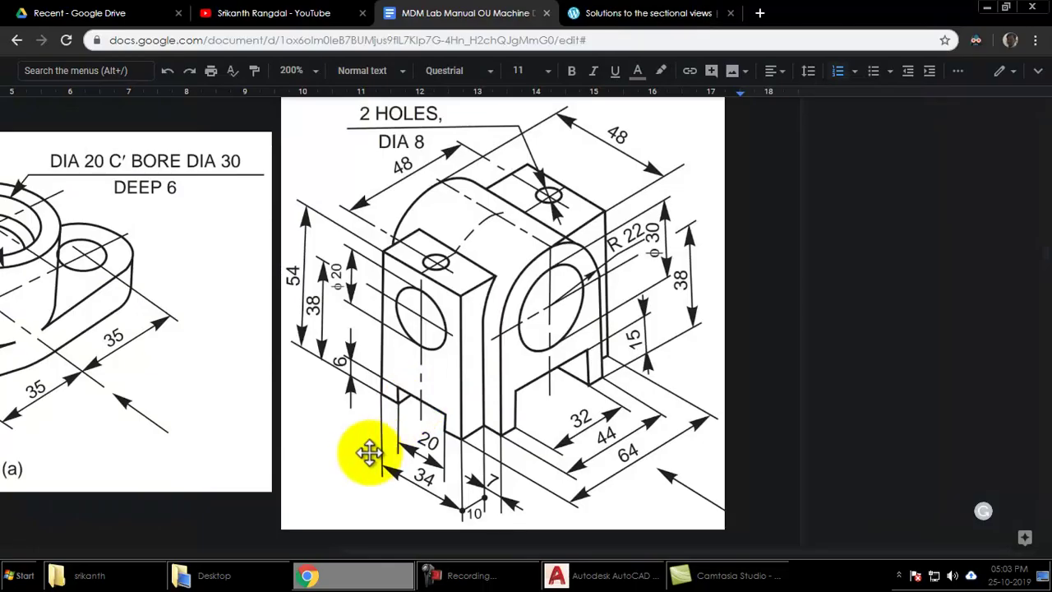
key("alt+Tab")
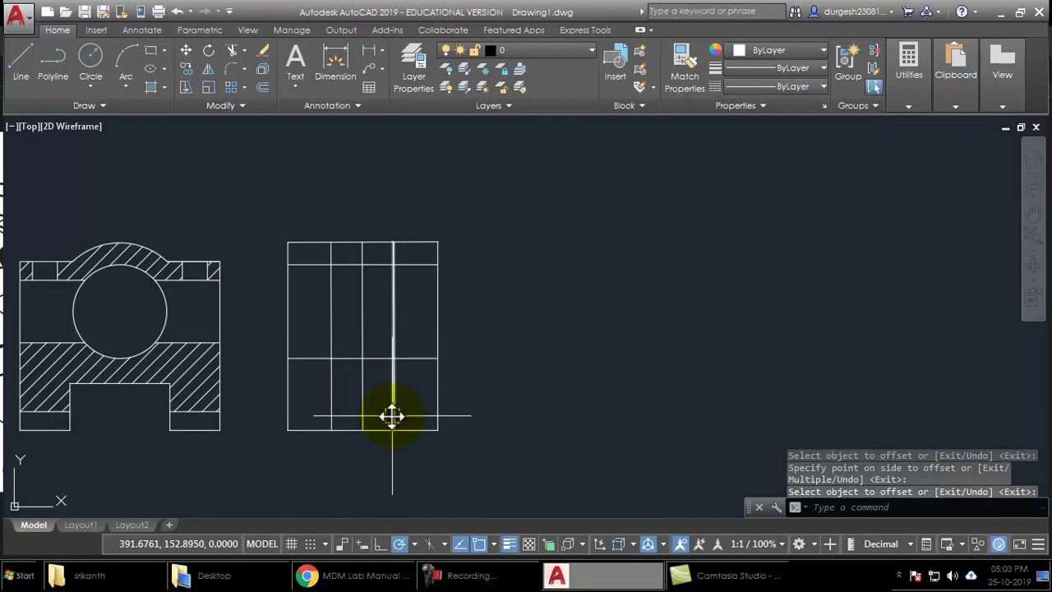
type("o")
key("Return")
type("6")
key("Return")
left_click(417, 429)
left_click(417, 392)
key("Escape")
Fillet both upper corners of the side view's bottom slot so its side lines meet the slot's top edge
type("f")
key("Return")
left_click(395, 419)
left_click(378, 411)
key("Return")
left_click(345, 414)
left_click(333, 421)
key("Return")
key("Escape")
key("Escape")
Trim the side view's bottom edge across the slot opening on both sides of the centre line
type("tr")
key("Return")
key("Return")
left_click(371, 430)
left_click(353, 429)
key("Return")
Draw the missing bottom edge from the slot's right lower corner to the side view's right edge
middle_click_drag(389, 453, 395, 462)
key("alt+Tab")
key("alt+Tab")
type("l")
key("Return")
left_click(398, 440)
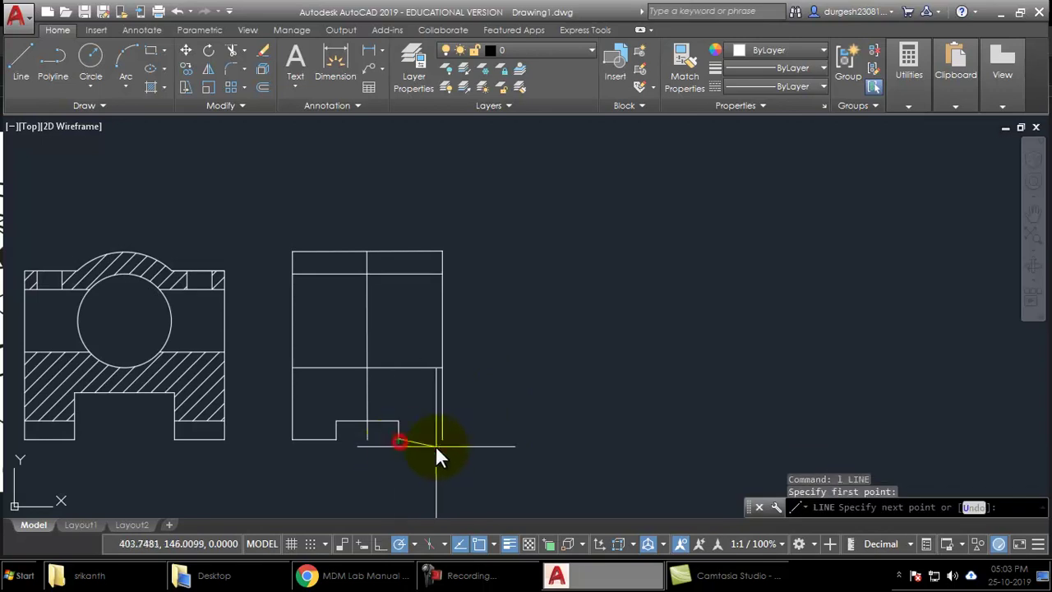
left_click(444, 441)
key("Escape")
Check the cross hole's height in the isometric drawing and offset the slot's top edge 38 mm upward
key("alt+Tab")
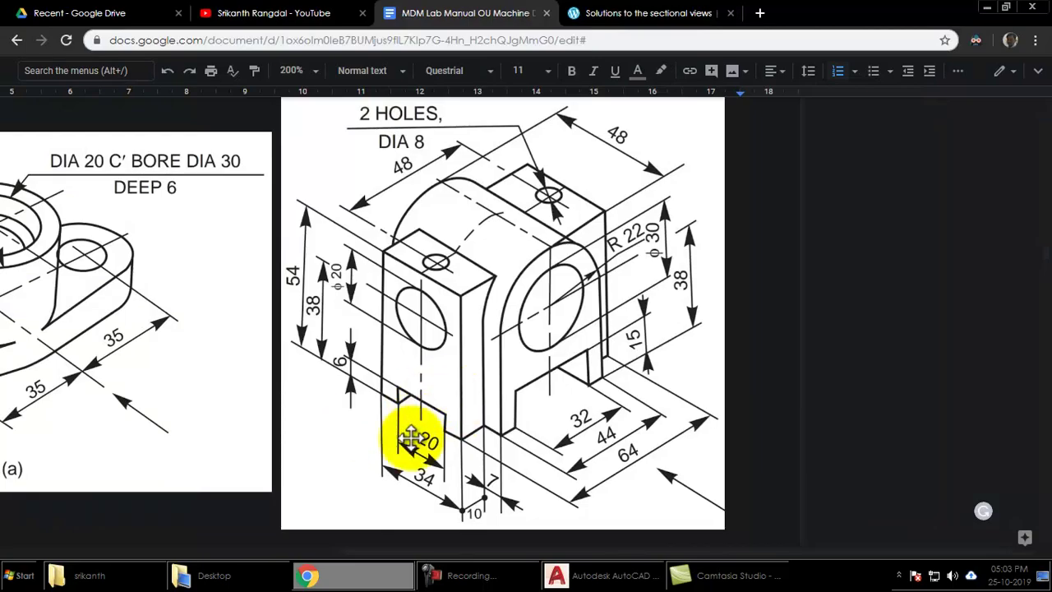
key("alt+Tab")
key("alt+Tab")
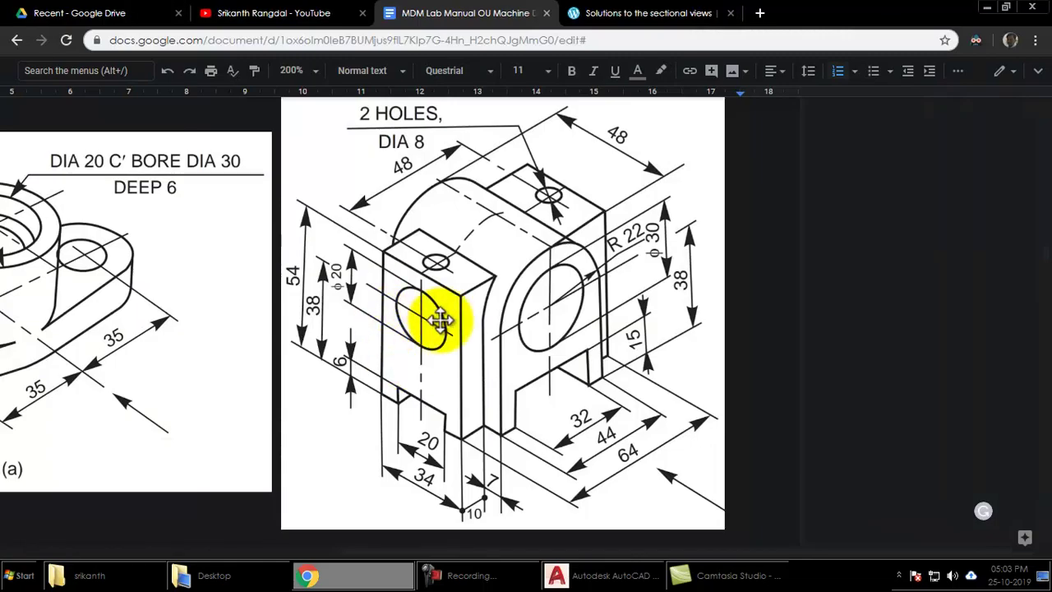
key("alt+Tab")
key("alt+Tab")
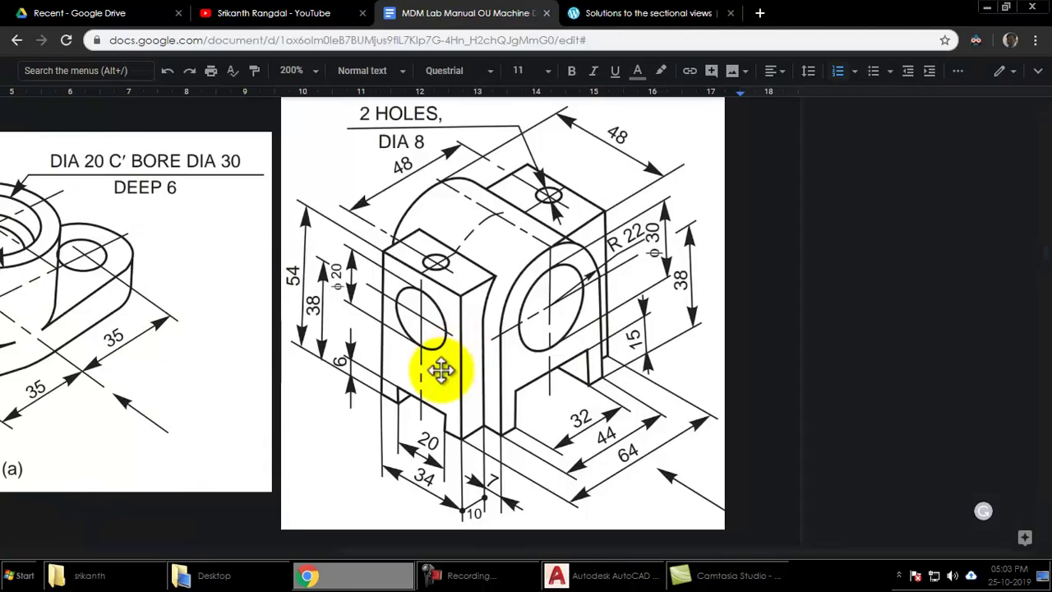
key("alt+Tab")
type("c")
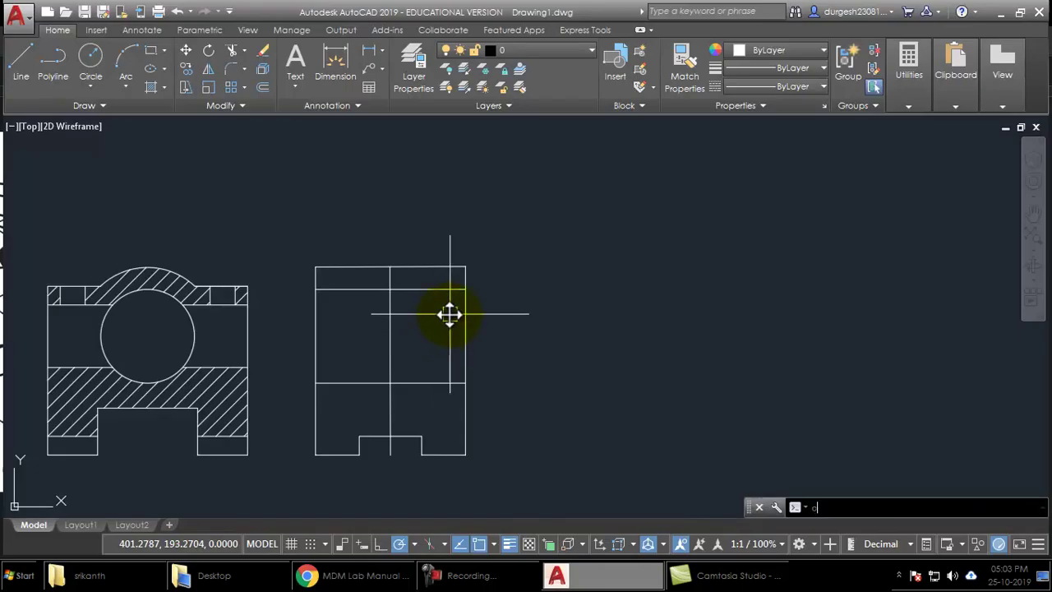
key("Return")
type("38")
key("Return")
left_click(407, 436)
left_click(376, 328)
Draw a 20 mm diameter circle where the offset horizontal line crosses the side view's vertical centre line
type("c")
key("Return")
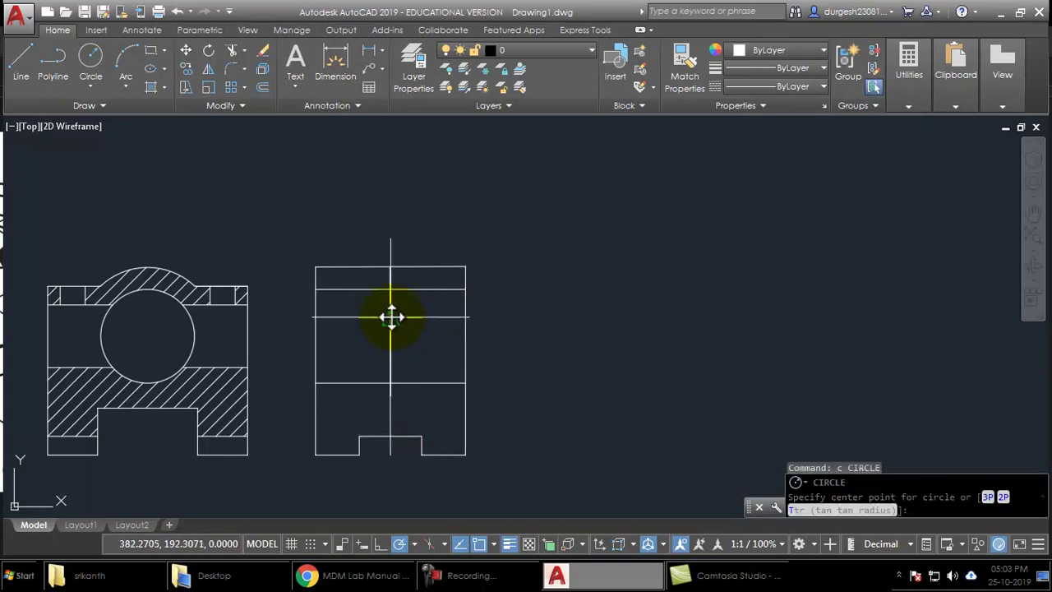
left_click(390, 317)
key("alt+Tab")
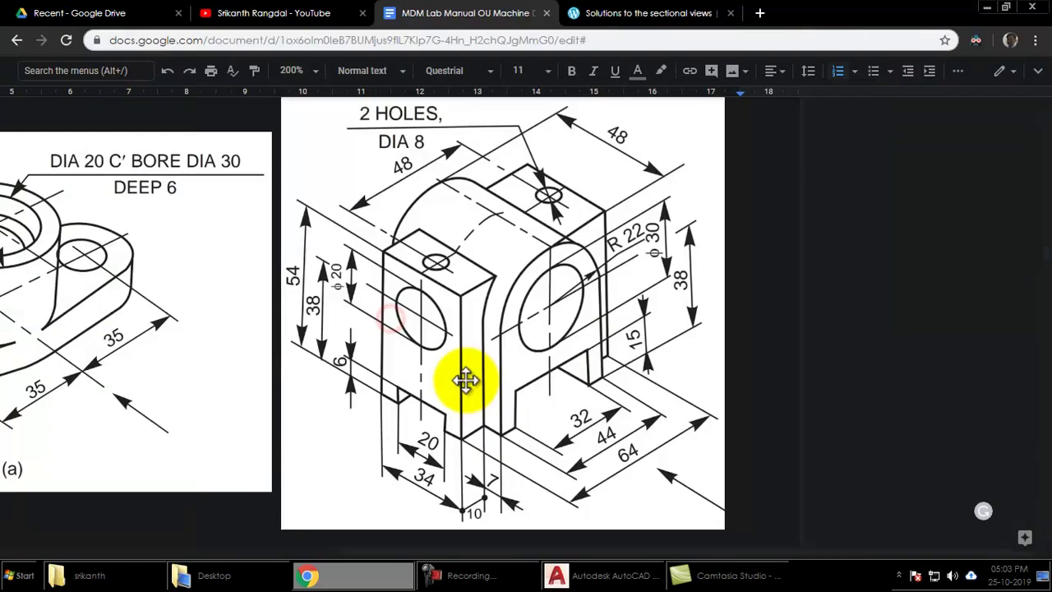
key("alt+Tab")
type("d")
key("Return")
type("20")
key("Return")
Erase the upper projection line of the 30 mm circle in the side view
key("alt+Tab")
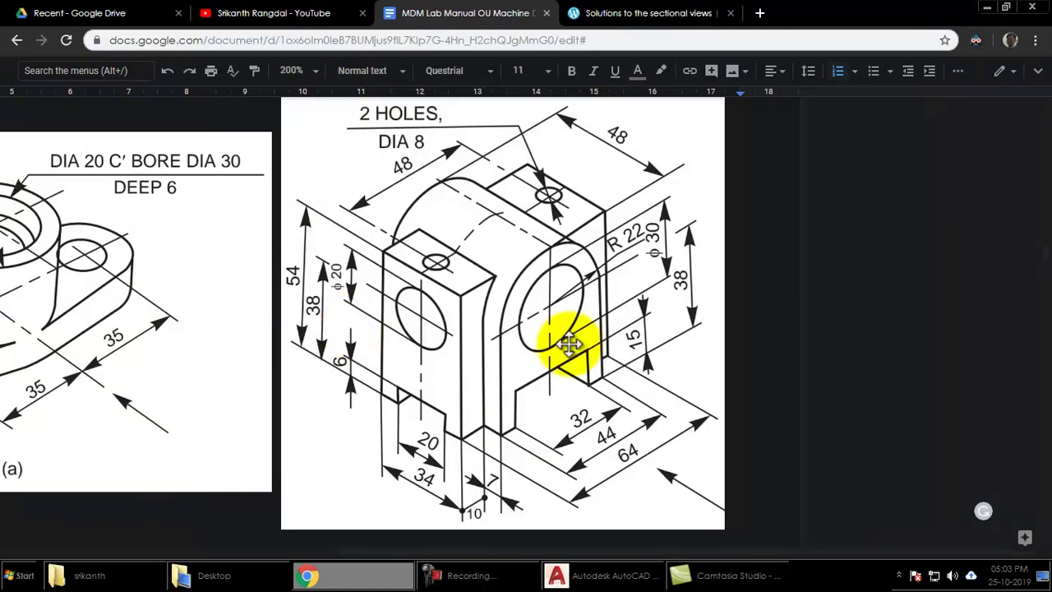
key("alt+Tab")
left_click(441, 289)
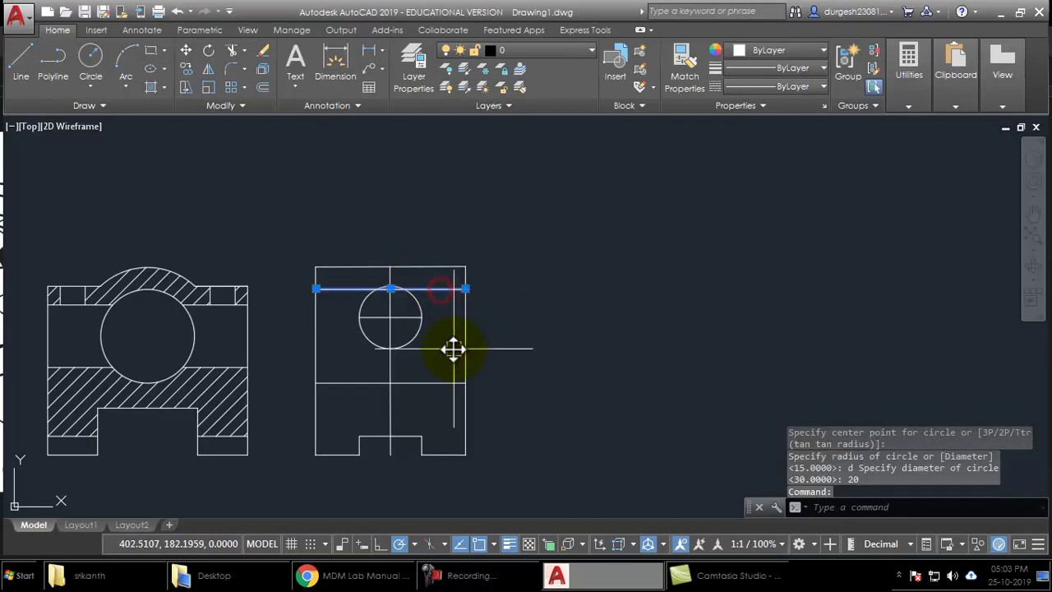
type("e")
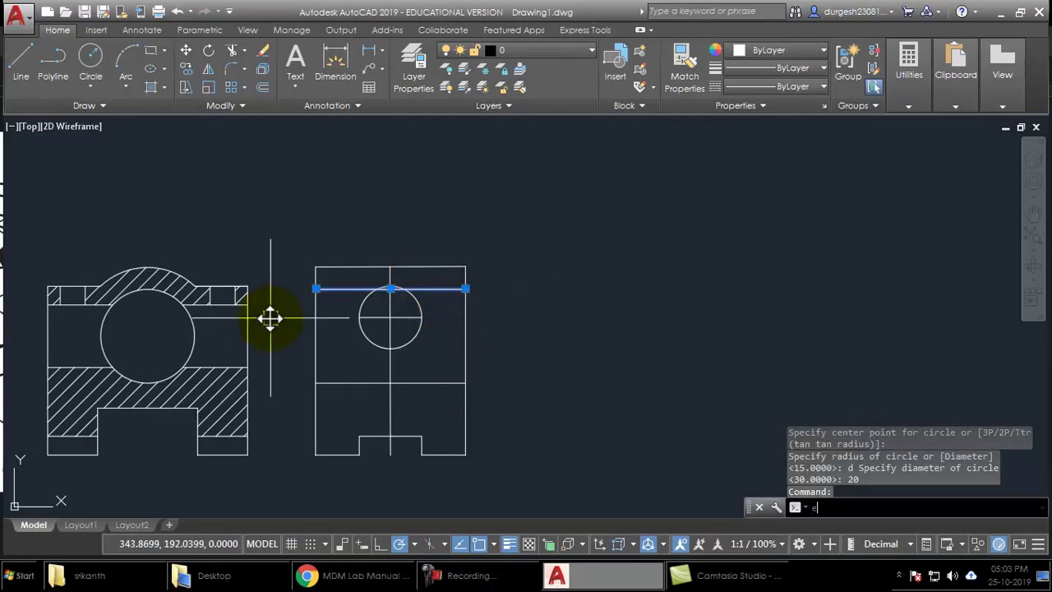
key("Return")
middle_click_drag(411, 348, 416, 376)
key("ctrl+s")
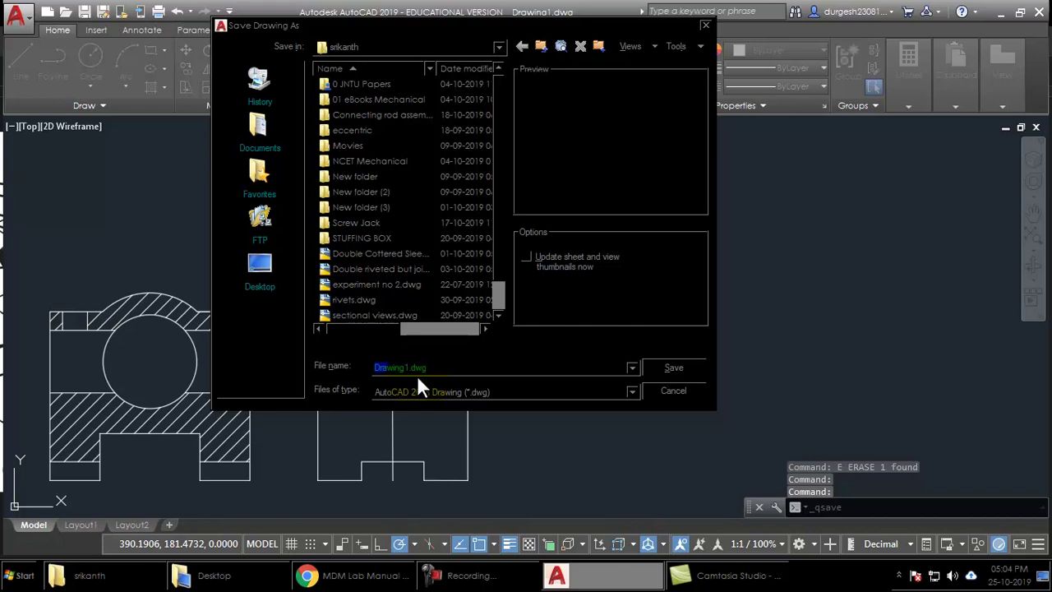
key("Escape")
middle_click_drag(462, 336, 474, 349)
middle_click_drag(499, 395, 518, 377)
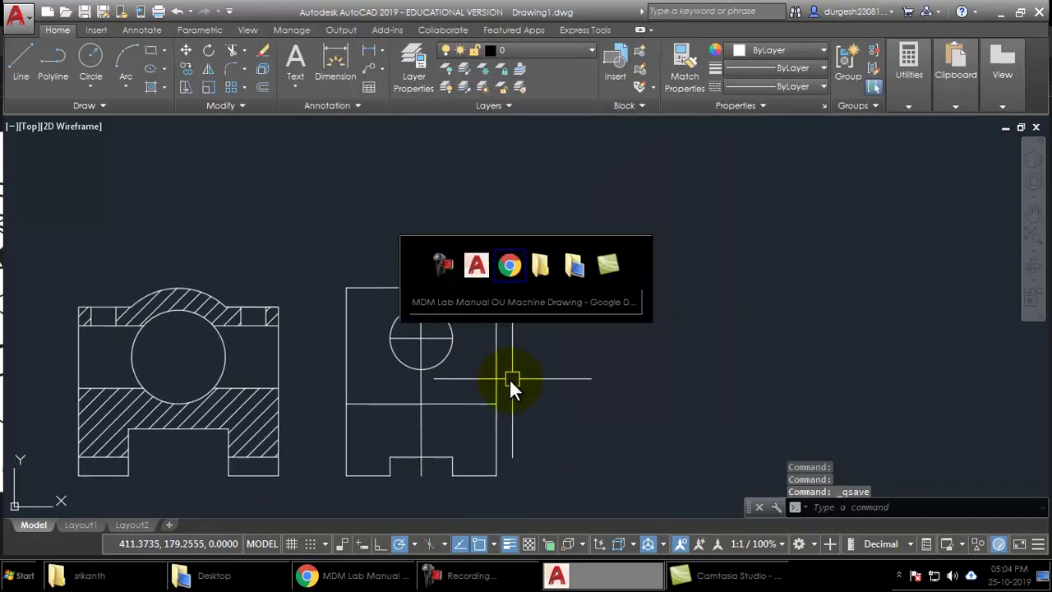
Try to project the upper and lower edges of the front view's cross hole horizontally to the side view's right edge
key("alt+Tab")
key("alt+Tab")
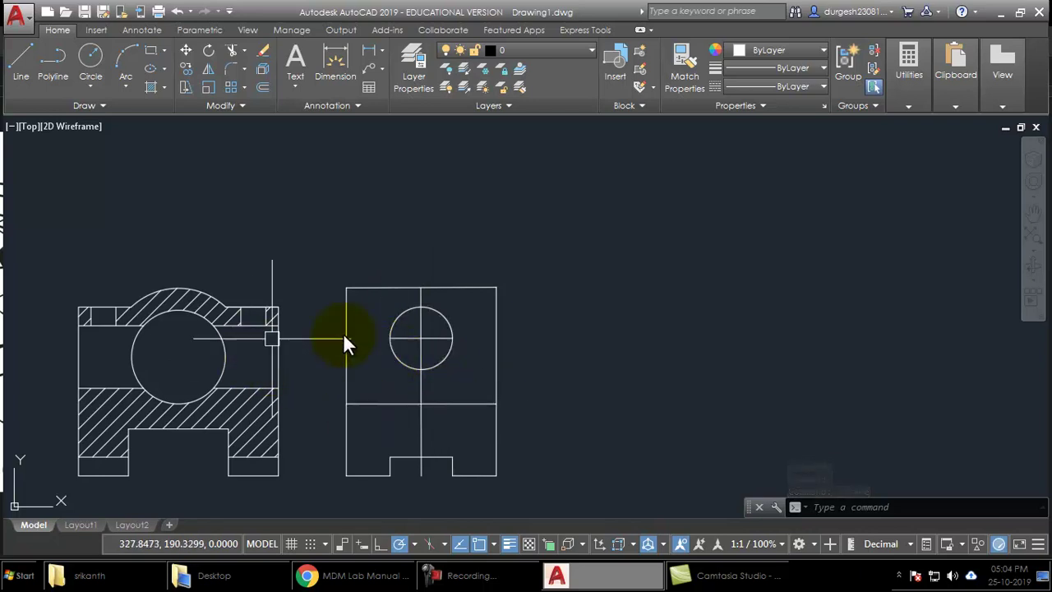
type("l")
key("Return")
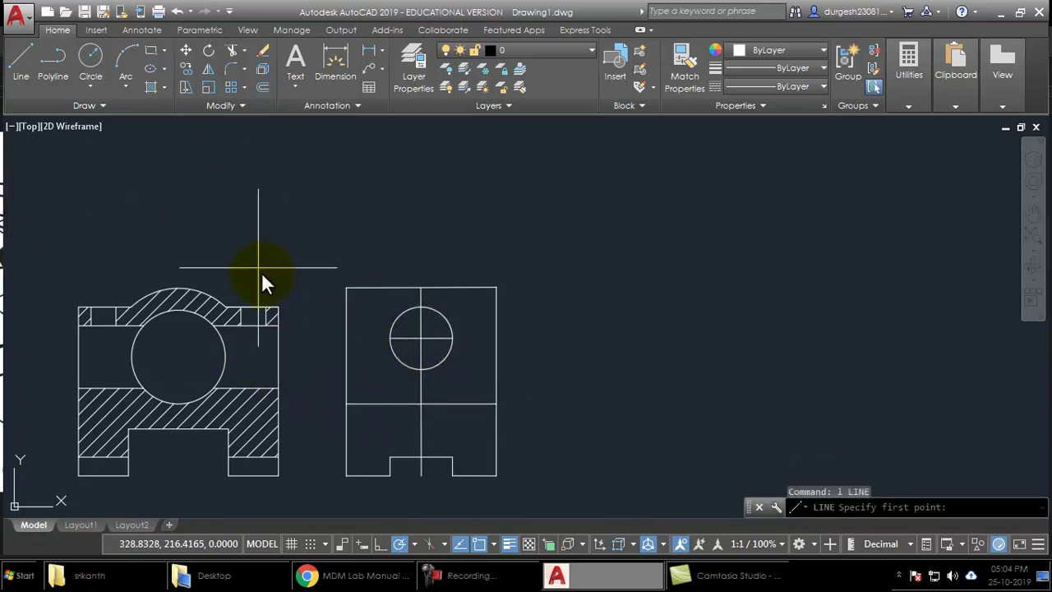
left_click(274, 324)
left_click(495, 322)
key("Return")
key("Return")
left_click(276, 388)
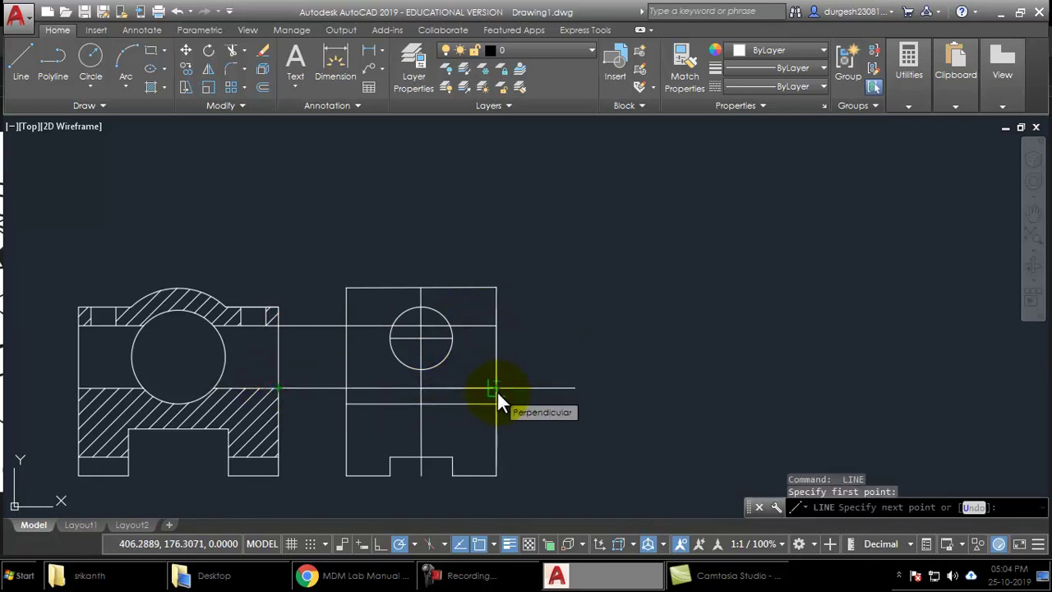
Cancel the cross hole's lower projection line and erase its upper one
key("Escape")
left_click(316, 324)
type("e")
key("Return")
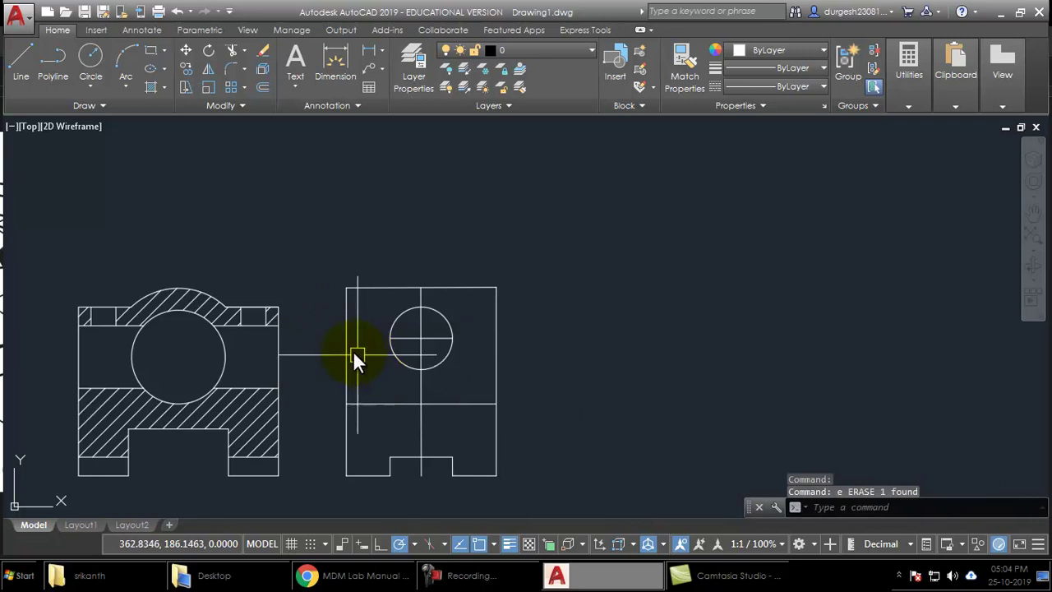
key("Return")
key("Escape")
key("Escape")
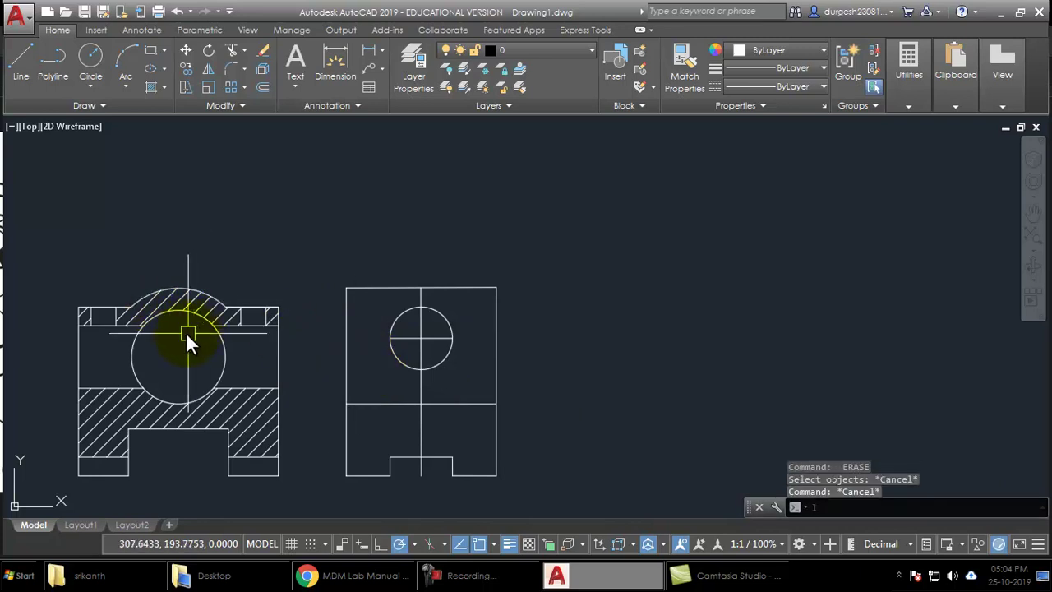
Project the top of the front view's 30 mm circle horizontally across to the side view's right edge
type("l")
key("Return")
left_click(177, 311)
left_click(497, 310)
key("Return")
key("Return")
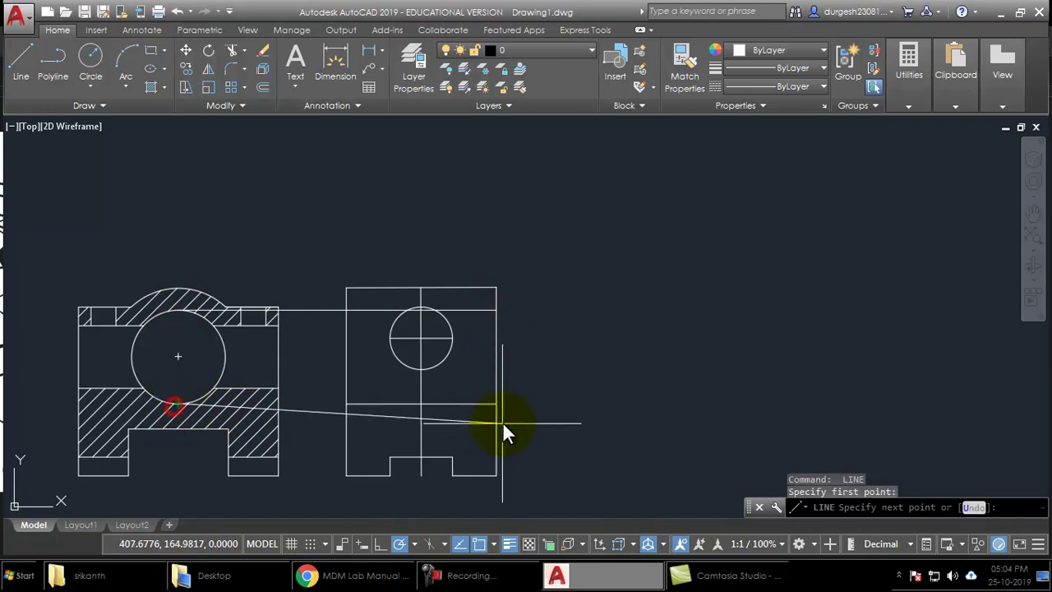
key("Escape")
key("Escape")
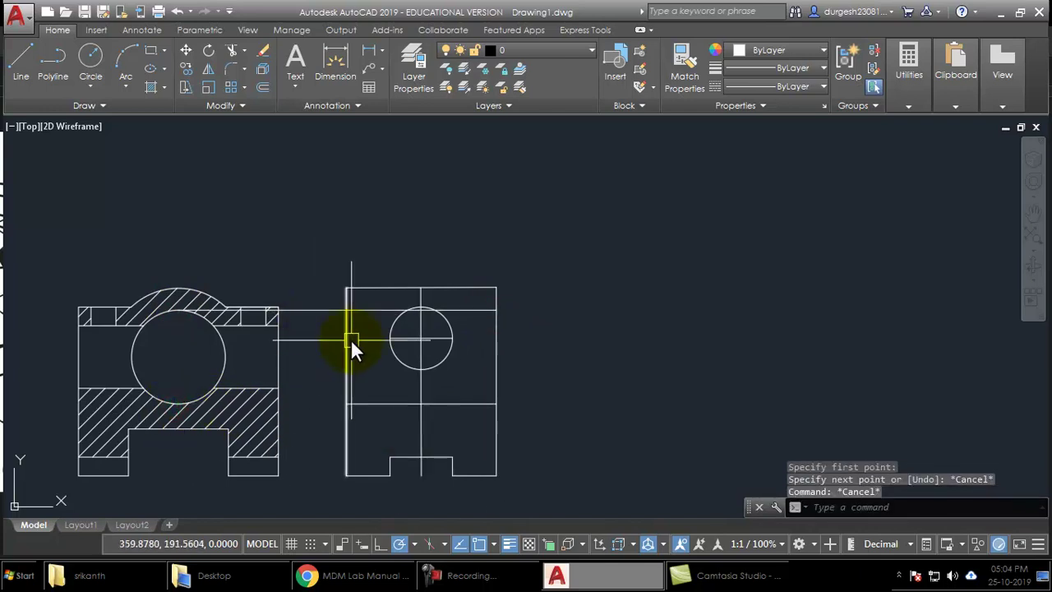
Trim the projection line between the front view and the side view's left edge
left_click(350, 339)
type("tr")
key("Return")
key("Return")
left_click(322, 311)
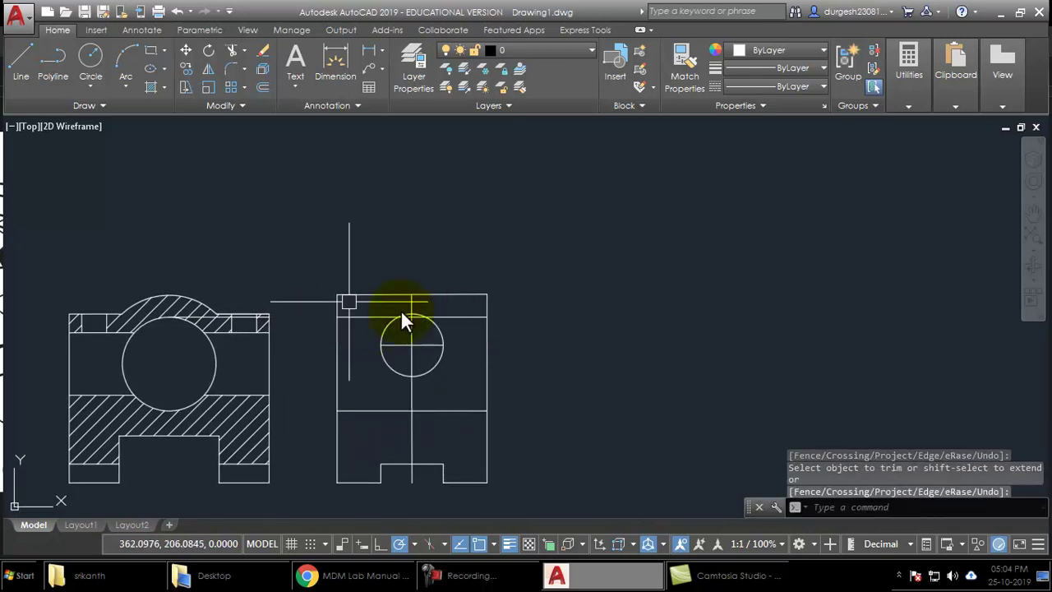
Move the side view's circle and its horizontal centre line down by the height of the bottom notch
key("alt+Tab")
key("alt+Tab")
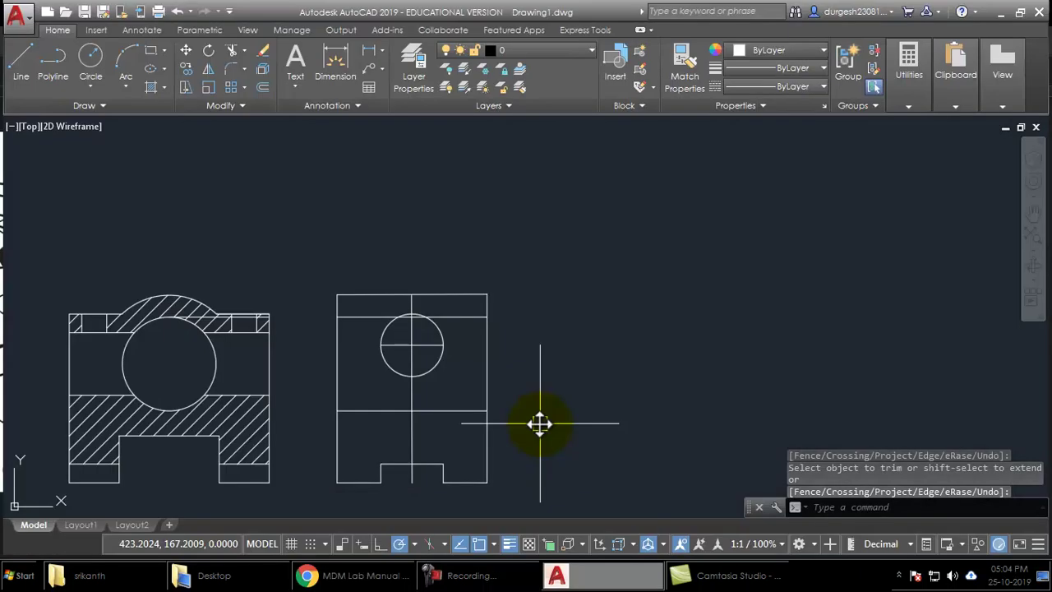
key("Escape")
middle_click_drag(433, 369, 421, 253)
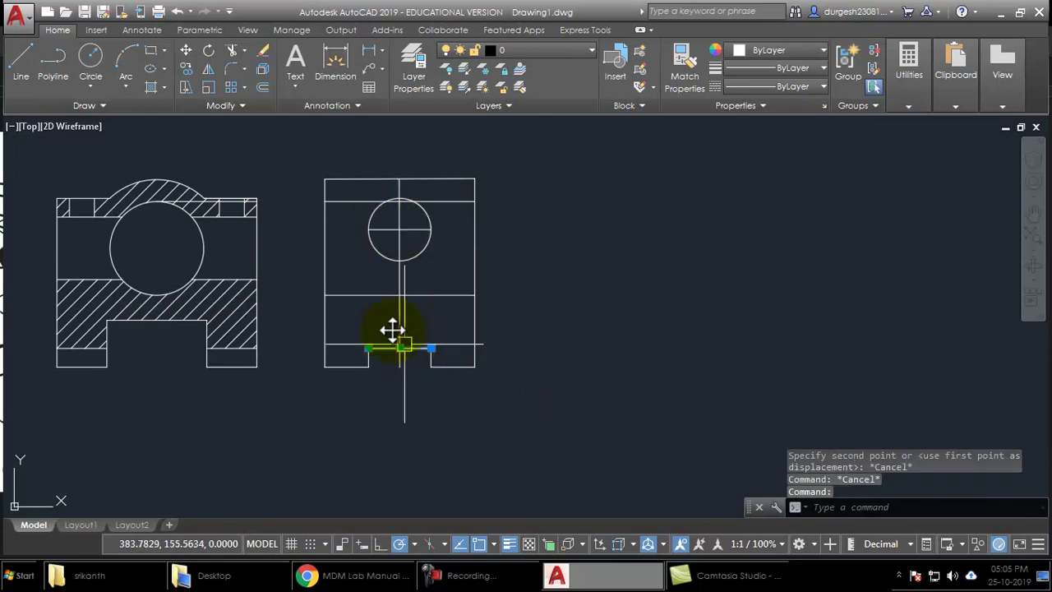
left_click(376, 259)
left_click(453, 180)
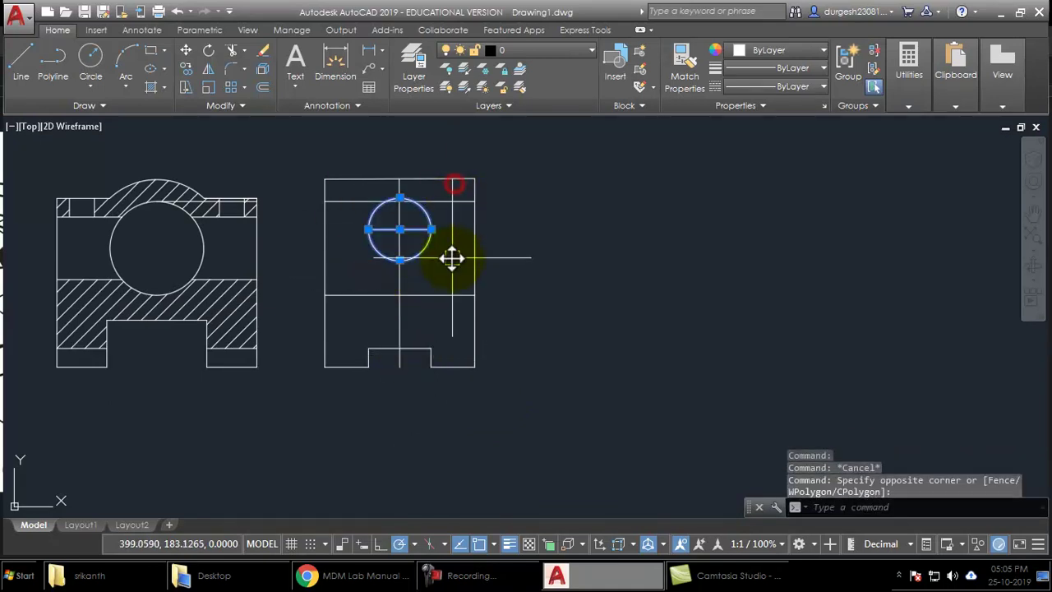
type("m")
key("Return")
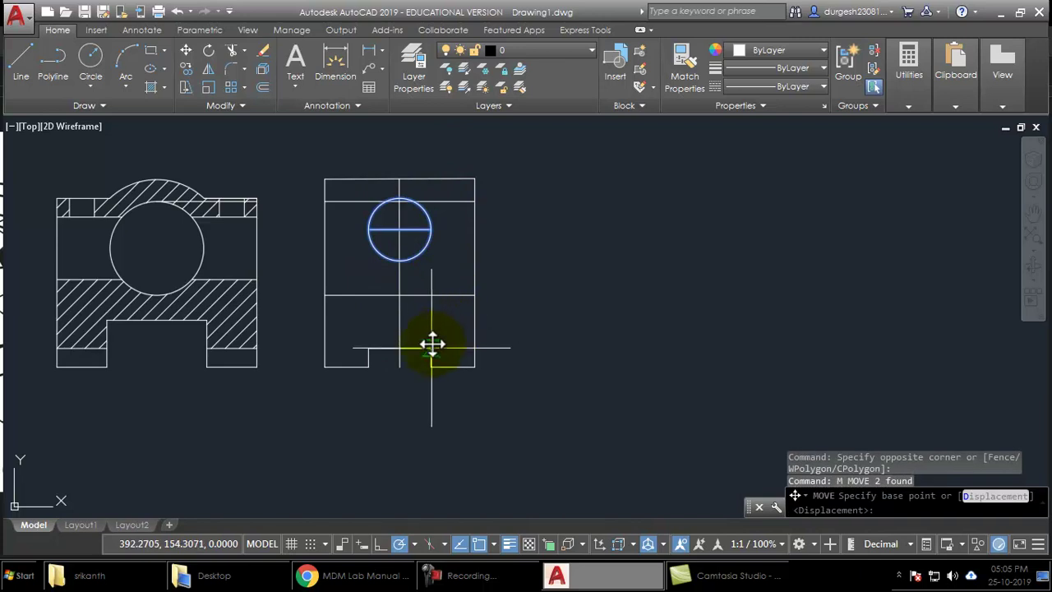
left_click(431, 345)
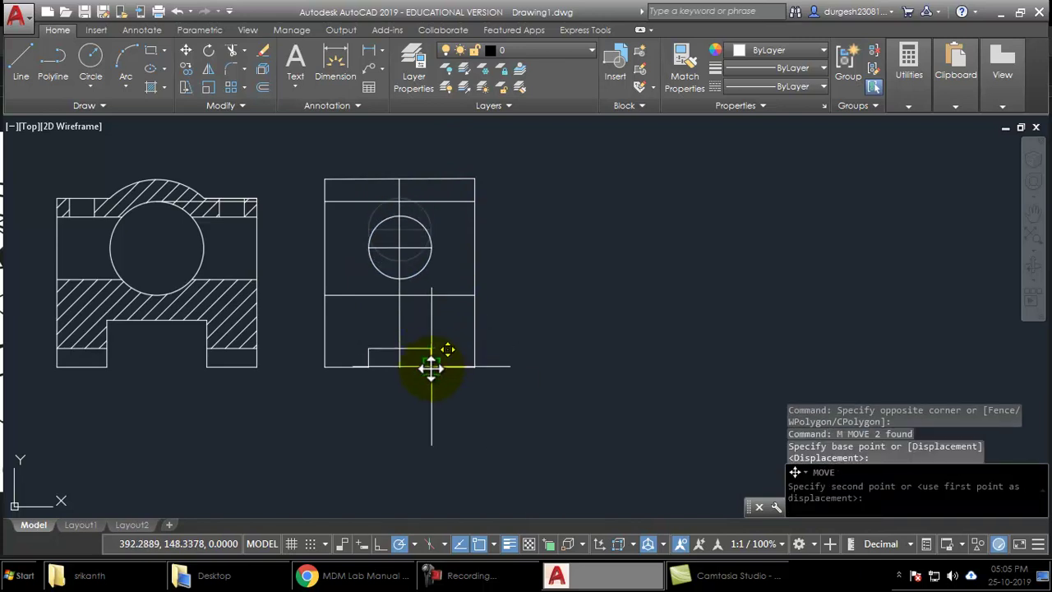
left_click(431, 368)
scroll(439, 307, "up", 3)
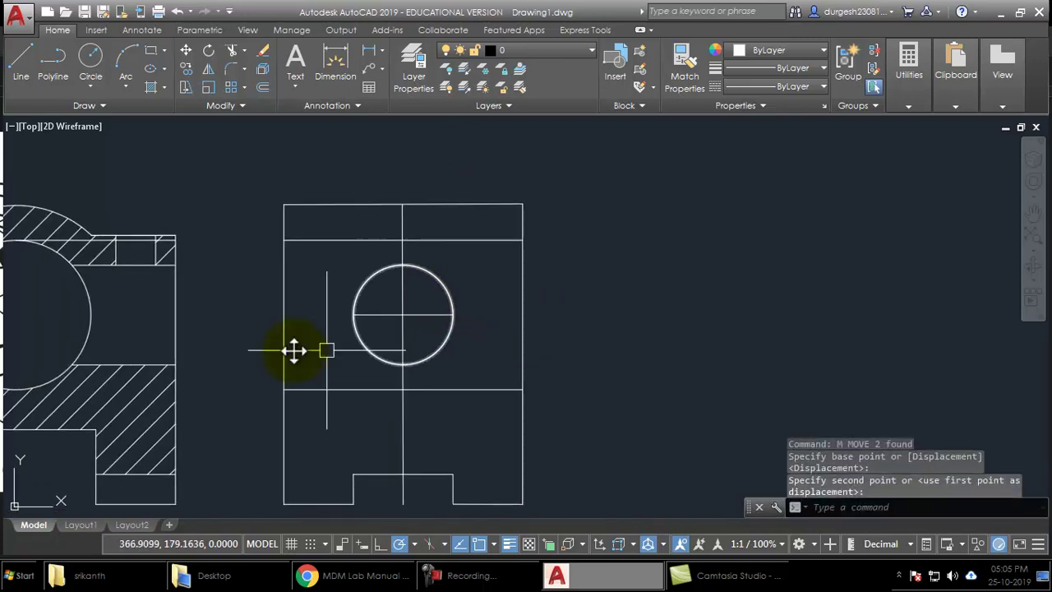
scroll(474, 313, "down", 3)
Check the isometric drawing in the browser and offset the side view's bottom right edge 15 mm upward
key("alt+Tab")
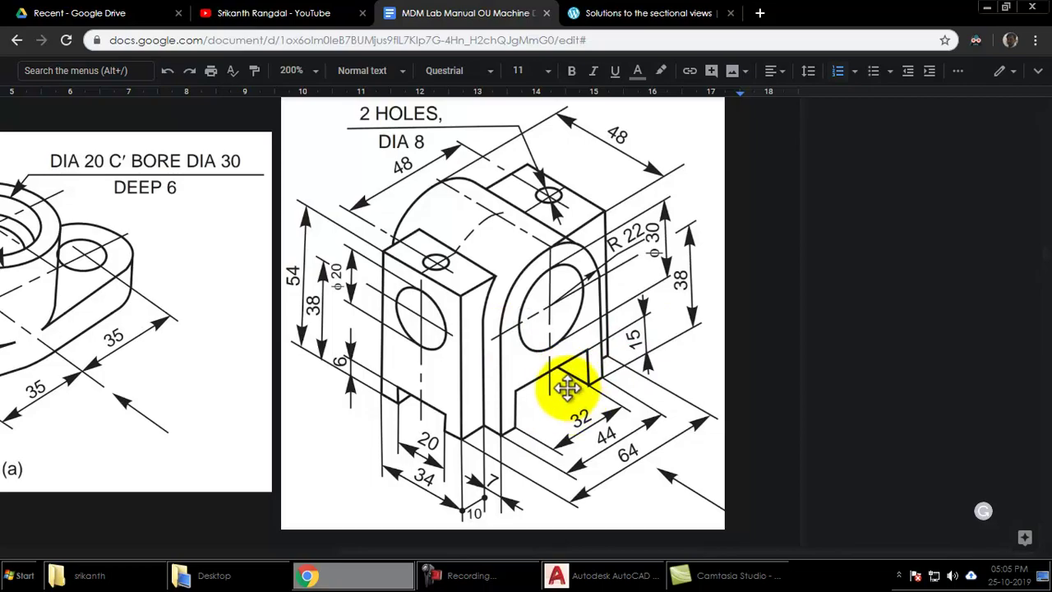
key("alt+Tab")
key("Escape")
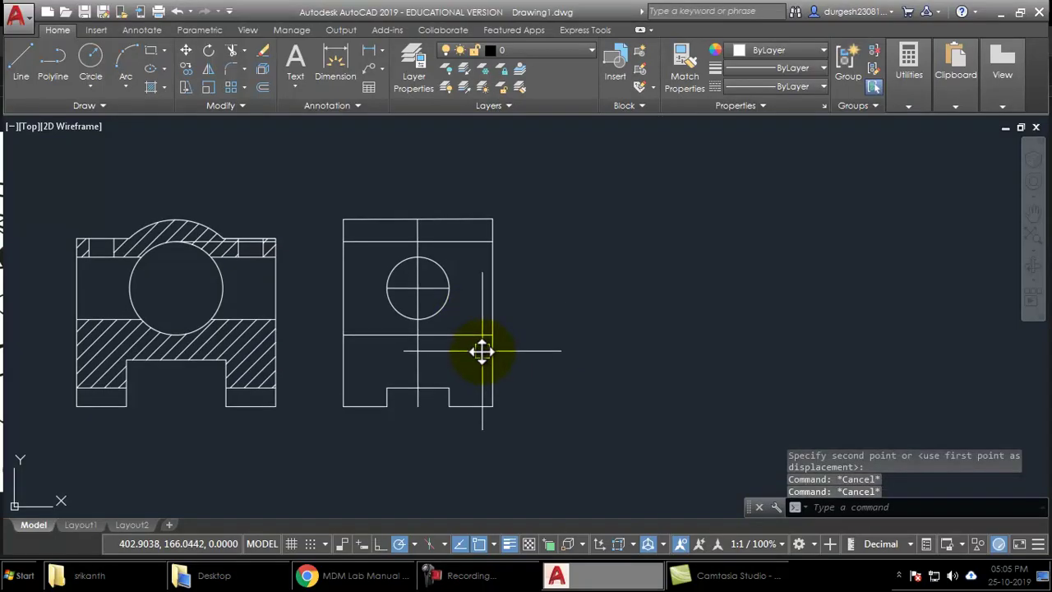
type("o")
key("Return")
type("15")
key("Return")
left_click(475, 405)
left_click(463, 340)
key("Escape")
Extend the short line 15 mm above the side view's base across to its left edge
type("ex")
key("Return")
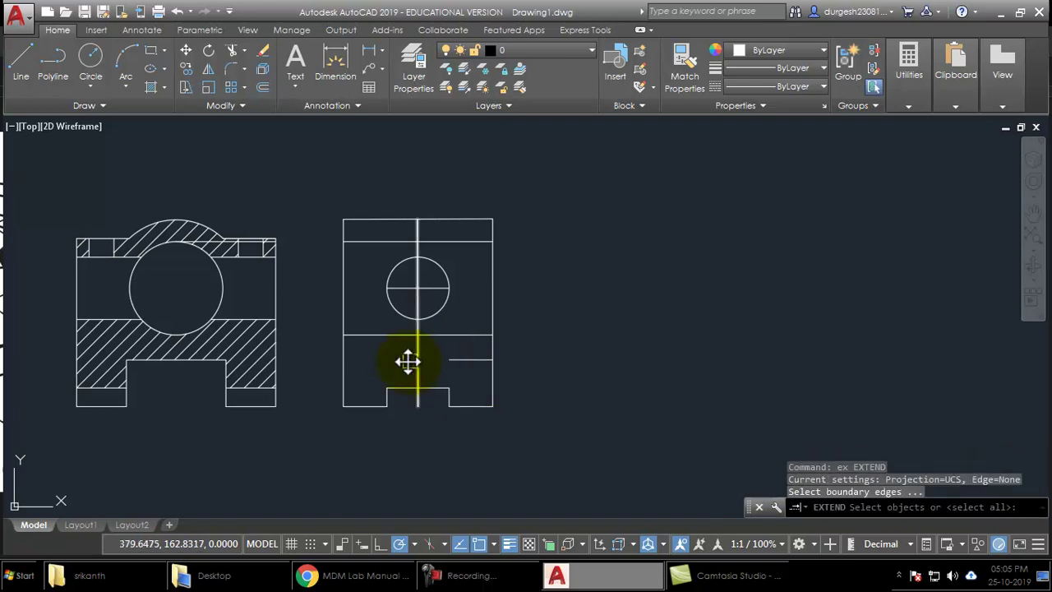
key("Return")
left_click(432, 359)
left_click(433, 359)
key("Return")
middle_click_drag(570, 395, 576, 406)
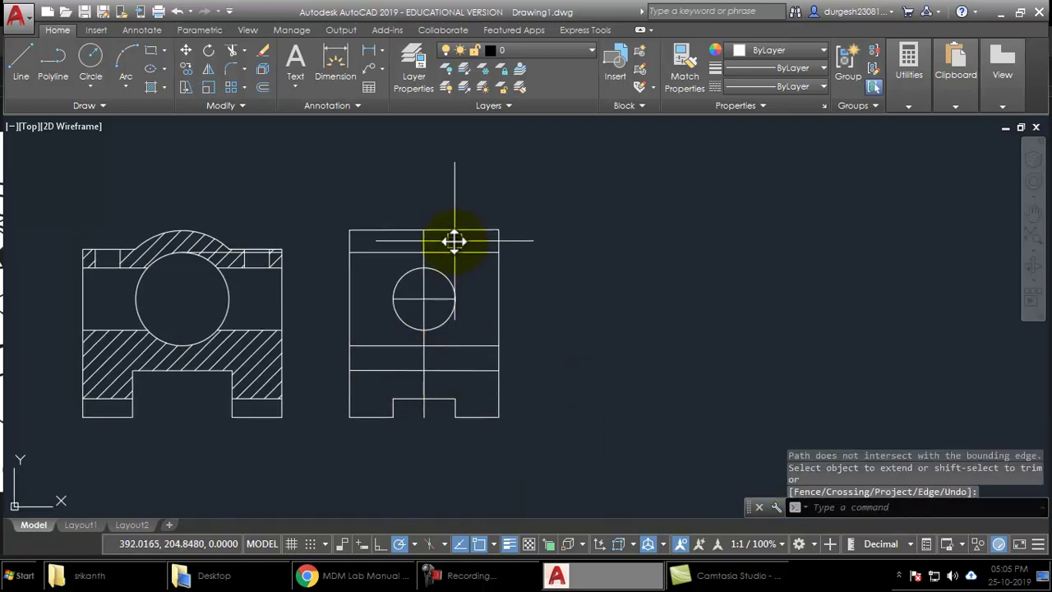
Erase the vertical and horizontal centre lines through the side view's circle
key("Escape")
left_click(419, 302)
type("e")
key("Return")
middle_click_drag(489, 332, 494, 350)
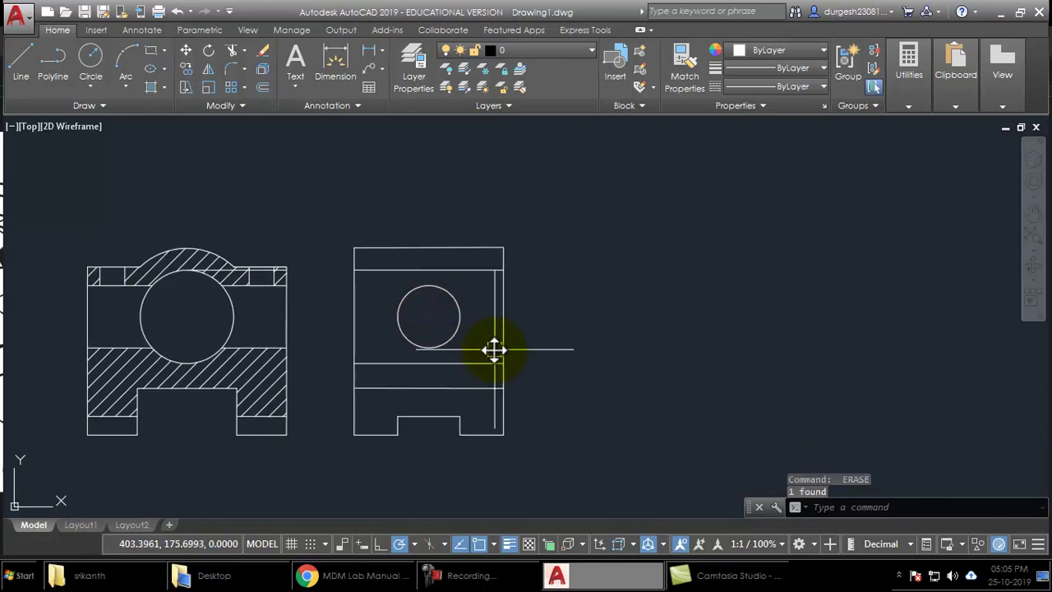
Hatch the side view's top band and the narrow band below its circle with the ANSI31 pattern
type("h")
key("Return")
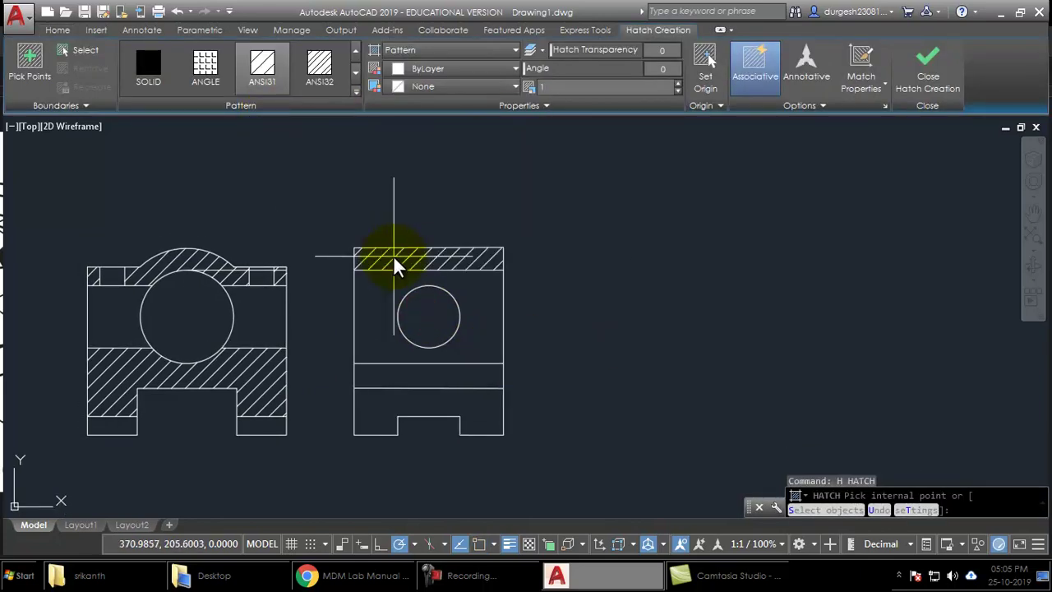
left_click(394, 260)
left_click(410, 378)
key("Return")
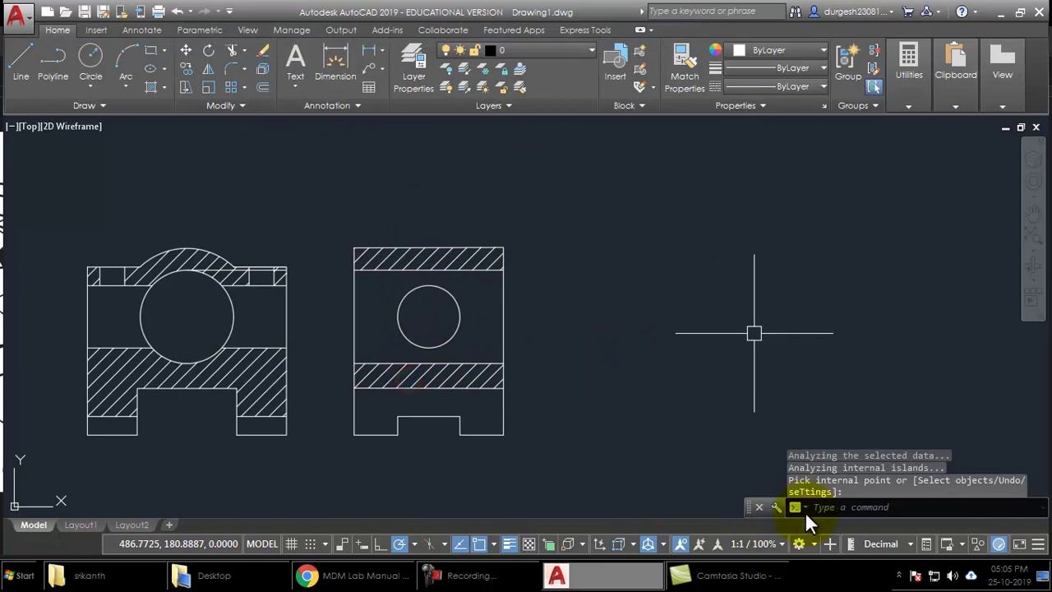
middle_click_drag(637, 315, 640, 322)
Examine the bracket's cross hole, stepped corner and bottom cut-outs on the isometric drawing in the browser
key("alt+Tab")
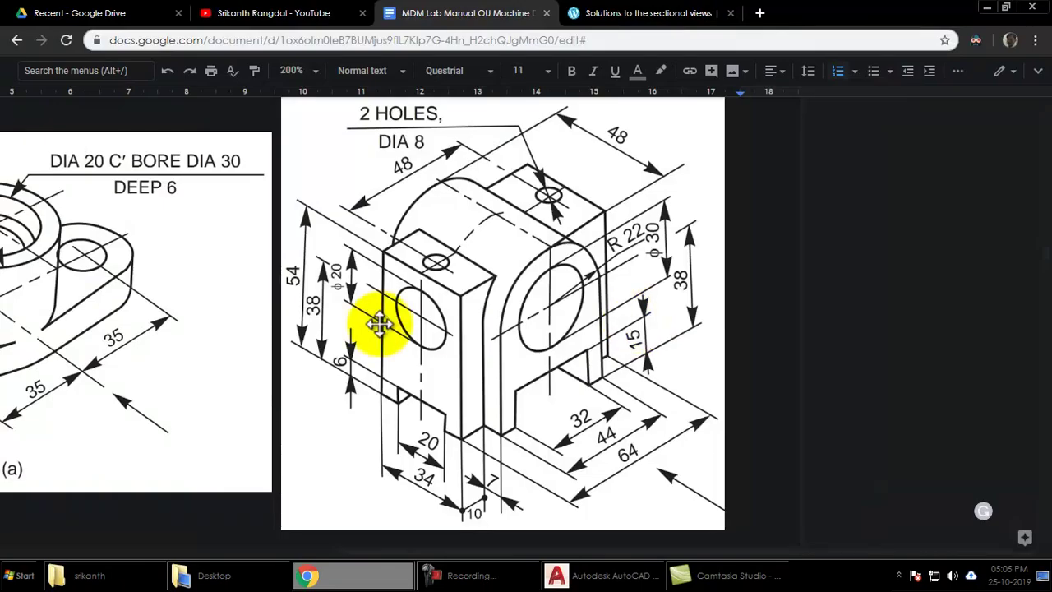
key("alt+Tab")
key("alt+Tab")
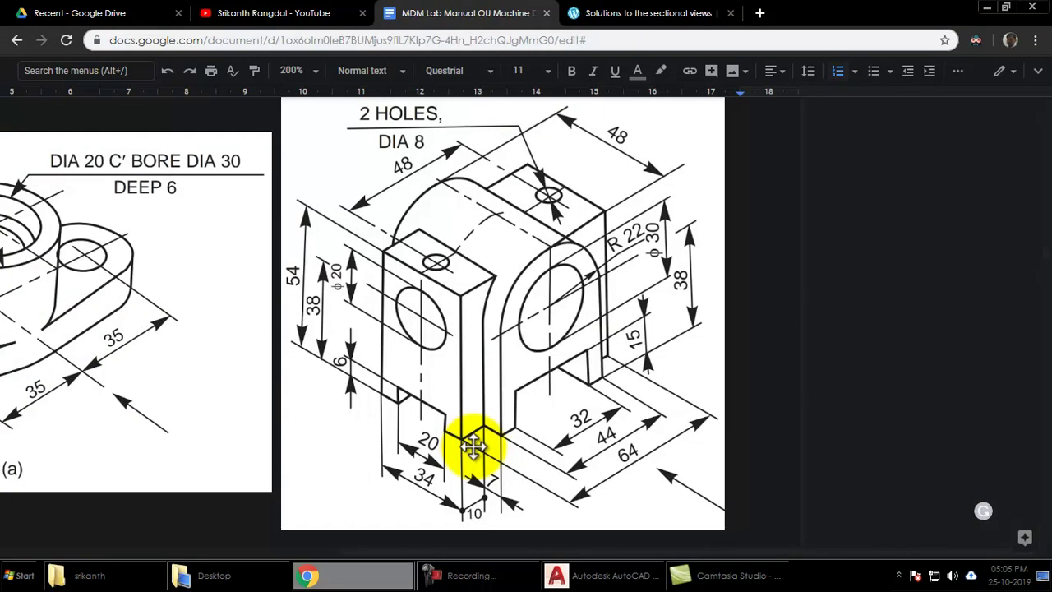
key("alt+Tab")
key("alt+Tab")
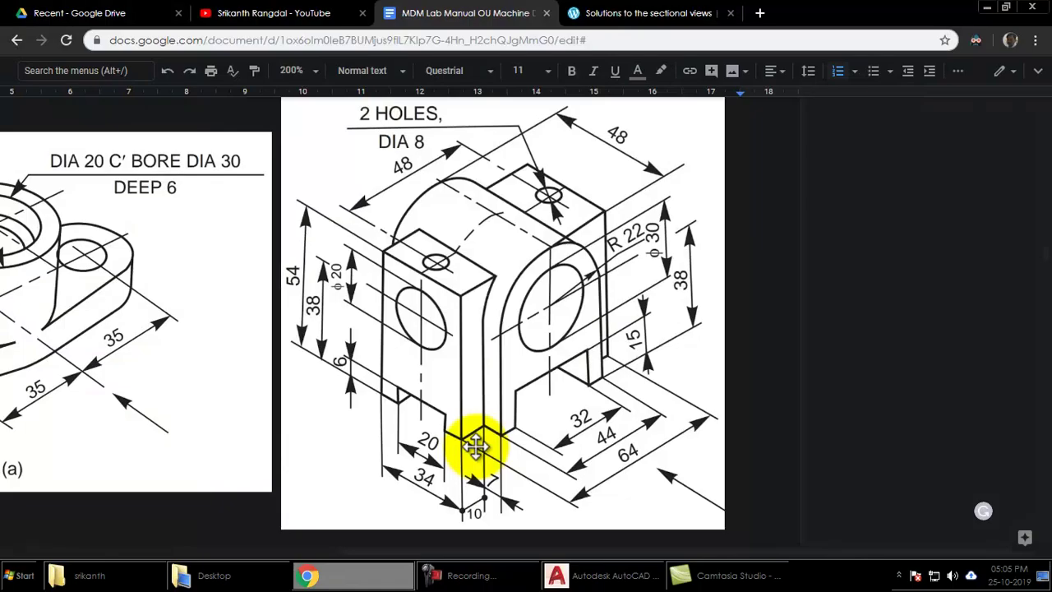
key("alt+Tab")
key("alt+Tab")
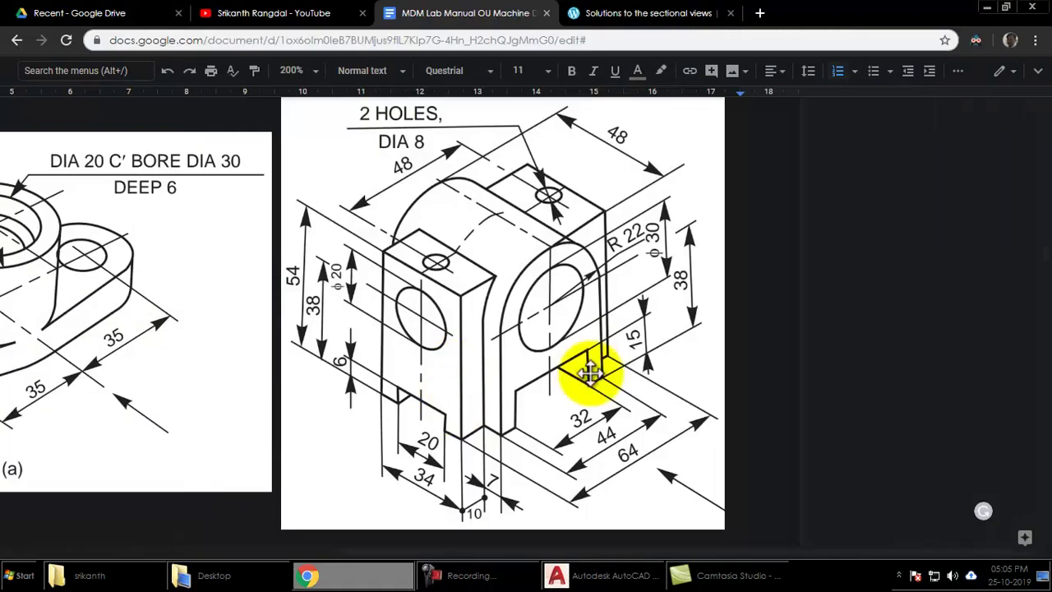
key("alt+Tab")
Erase the leftover projection line across the upper right of the front view
scroll(629, 293, "down", 4)
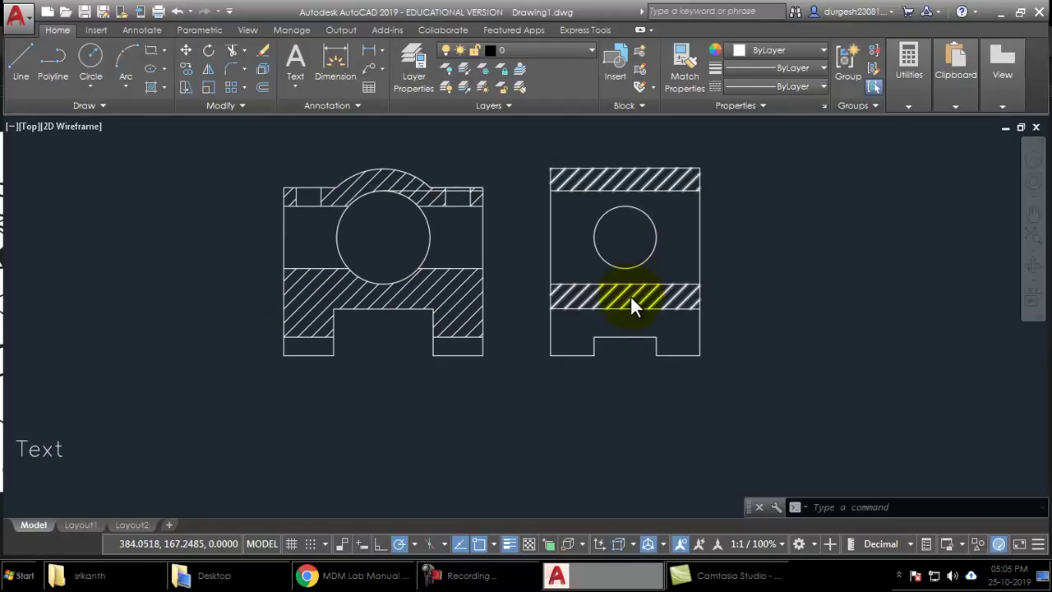
scroll(556, 246, "up", 3)
left_click(530, 295)
type("e")
key("Return")
Draw a horizontal reference line below the front and side views, running past both of them
middle_click_drag(591, 376, 469, 270)
scroll(469, 271, "down", 1)
middle_click_drag(552, 352, 516, 326)
scroll(464, 293, "down", 4)
key("l")
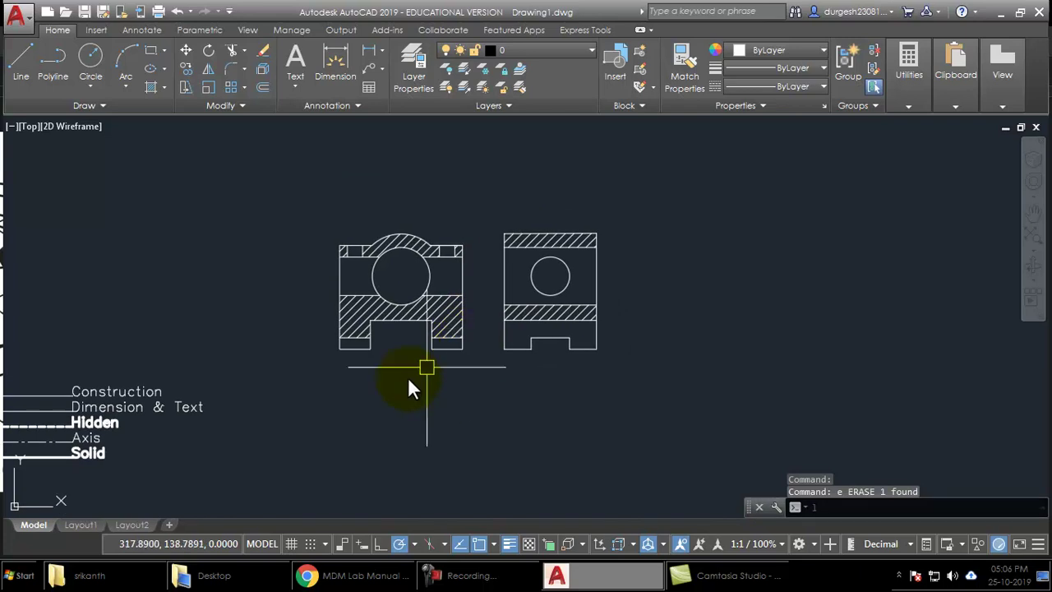
key("Return")
left_click(304, 382)
left_click(746, 383)
key("Return")
Move the horizontal reference line by its midpoint onto the front view's lower right corner
left_click(685, 416)
left_click(666, 354)
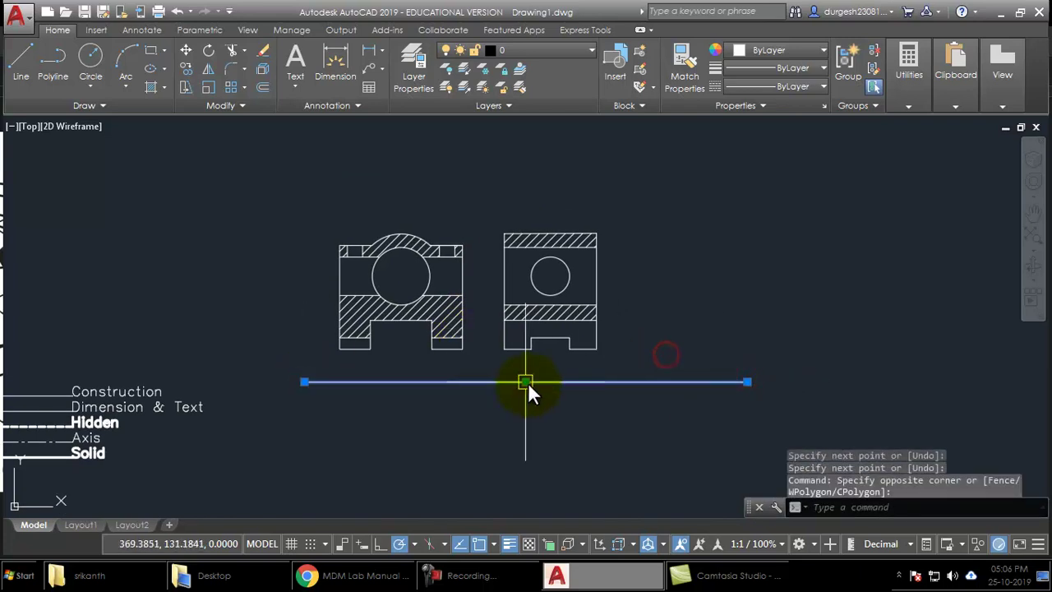
left_click(527, 382)
middle_click_drag(545, 387, 548, 391)
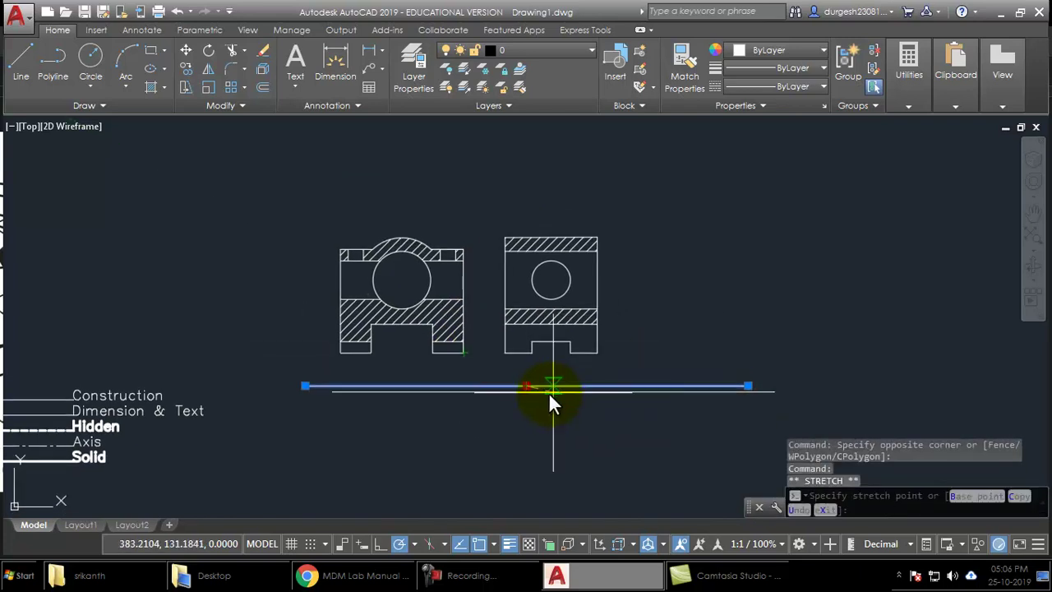
left_click(462, 353)
key("Escape")
key("Escape")
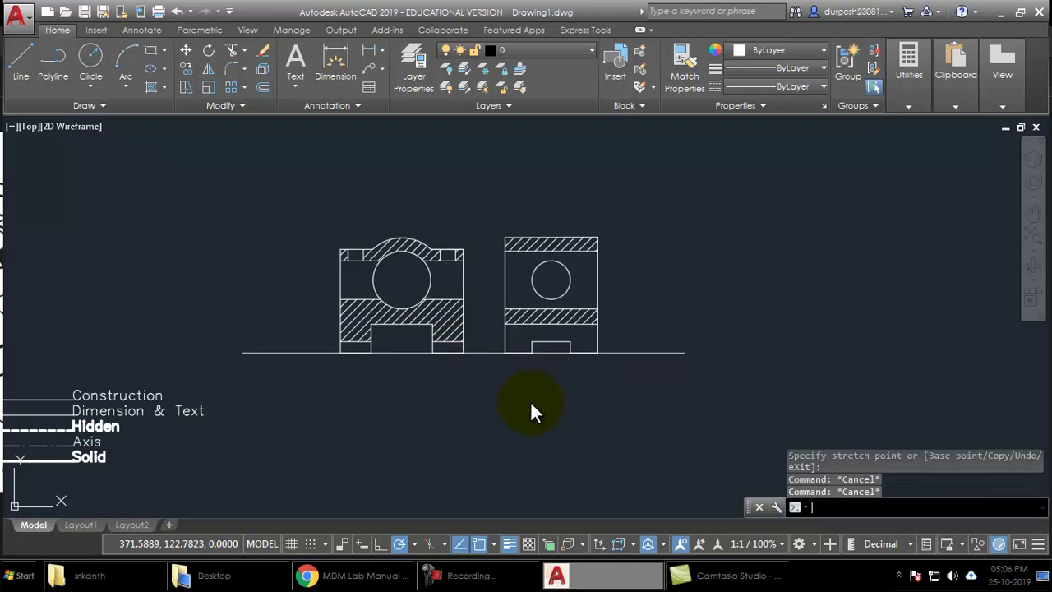
Draw a vertical reference line between the front and side views, crossing the horizontal reference line
key("l")
key("Return")
left_click(476, 187)
left_click(480, 468)
key("Return")
Draw a circle centred on the reference lines' intersection and passing through the side view's lower left corner
middle_click_drag(521, 430, 514, 397)
key("c")
key("Return")
scroll(485, 355, "up", 4)
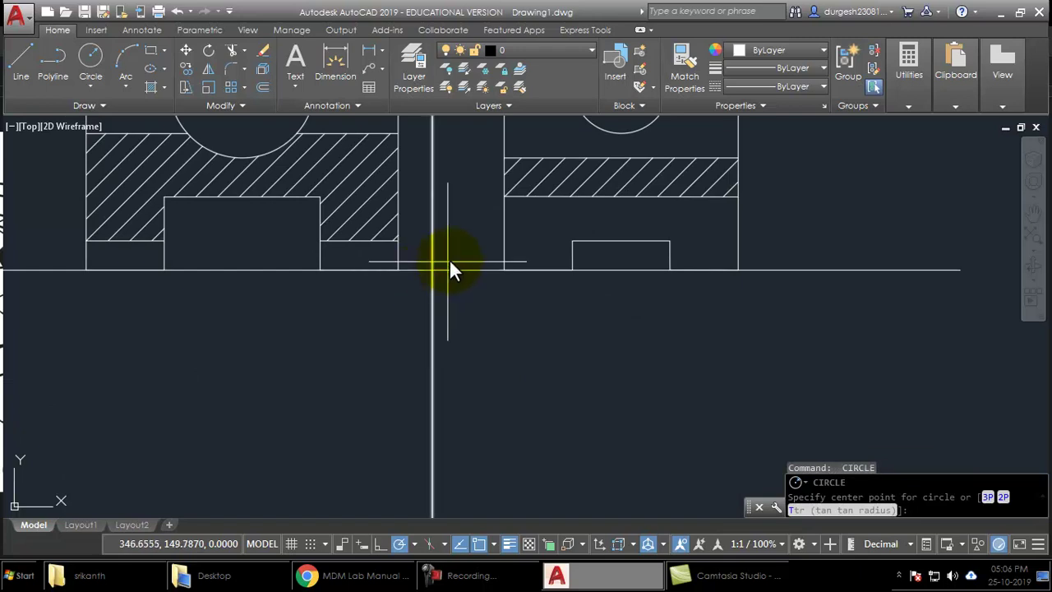
left_click(433, 269)
left_click(503, 268)
middle_click_drag(504, 304, 494, 357)
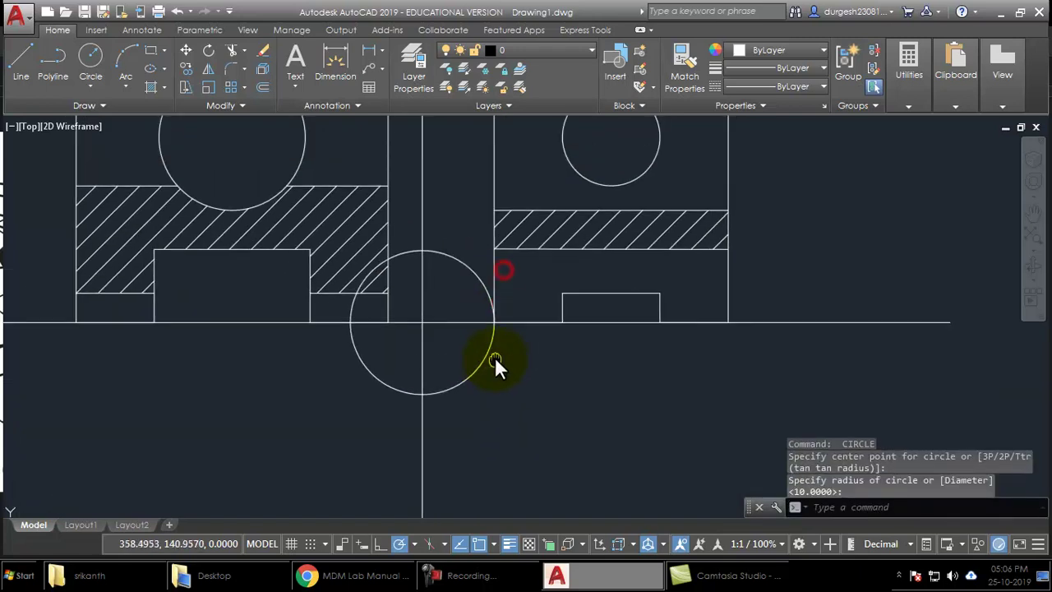
Trim the circle and erase its remaining piece, leaving only the lower right quarter arc
type("tr")
key("Return")
key("Return")
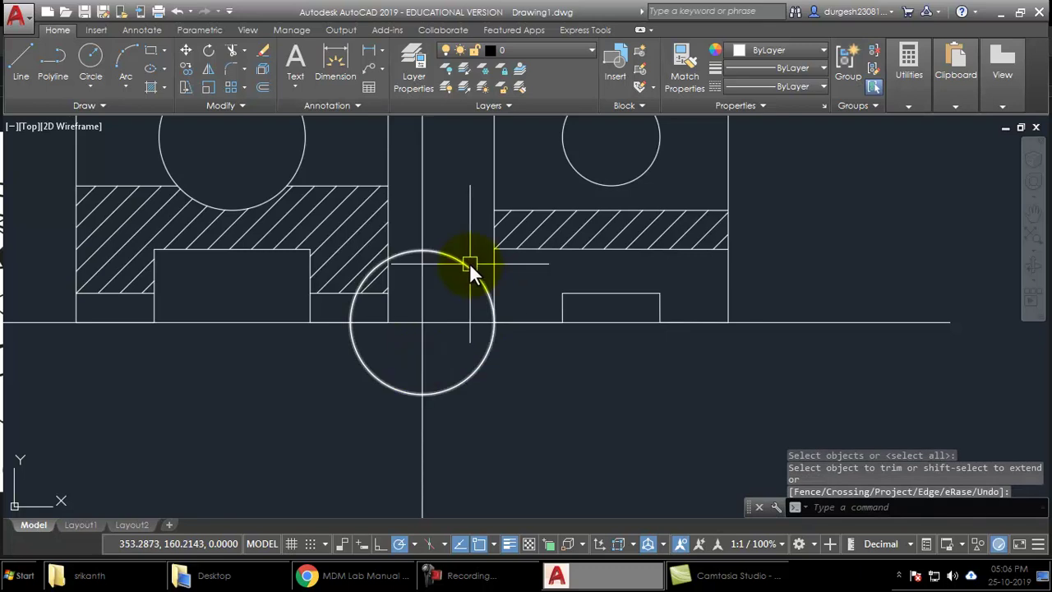
left_click(465, 266)
left_click(400, 376)
left_click(383, 400)
key("Return")
type("e")
key("Return")
left_click(349, 308)
key("Return")
Draw a horizontal projection line from the quarter arc's lower end leftward beneath the front view
mouse_move(484, 445)
middle_mouse_down()
mouse_move(607, 401)
mouse_move(592, 335)
middle_mouse_up()
scroll(582, 402, "down", 1)
type("l")
key("Return")
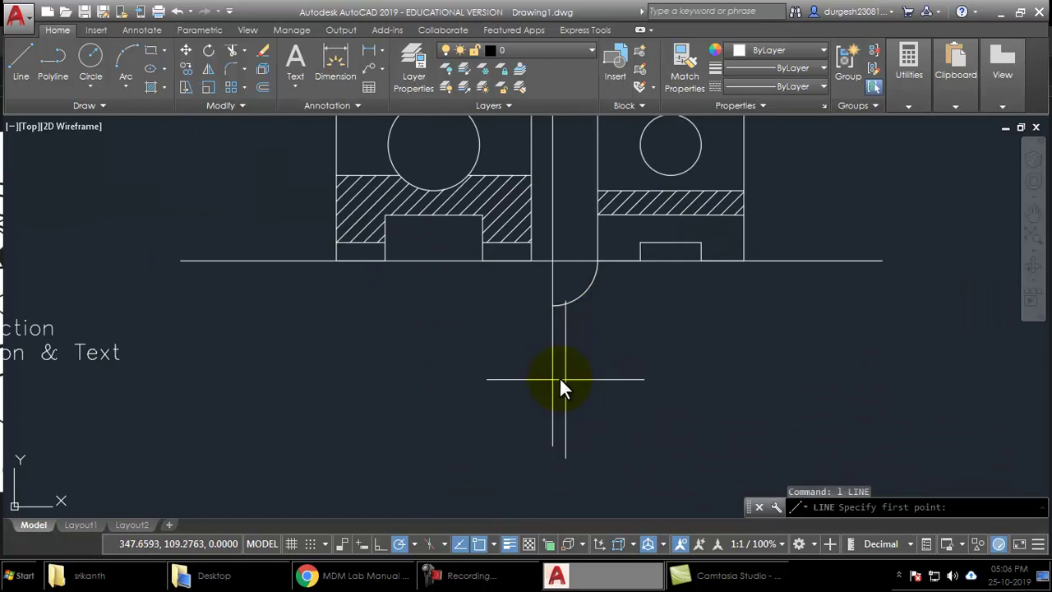
left_click(551, 304)
left_click(285, 305)
key("Return")
Offset the quarter arc through the side view's lower right corner
scroll(456, 416, "down", 4)
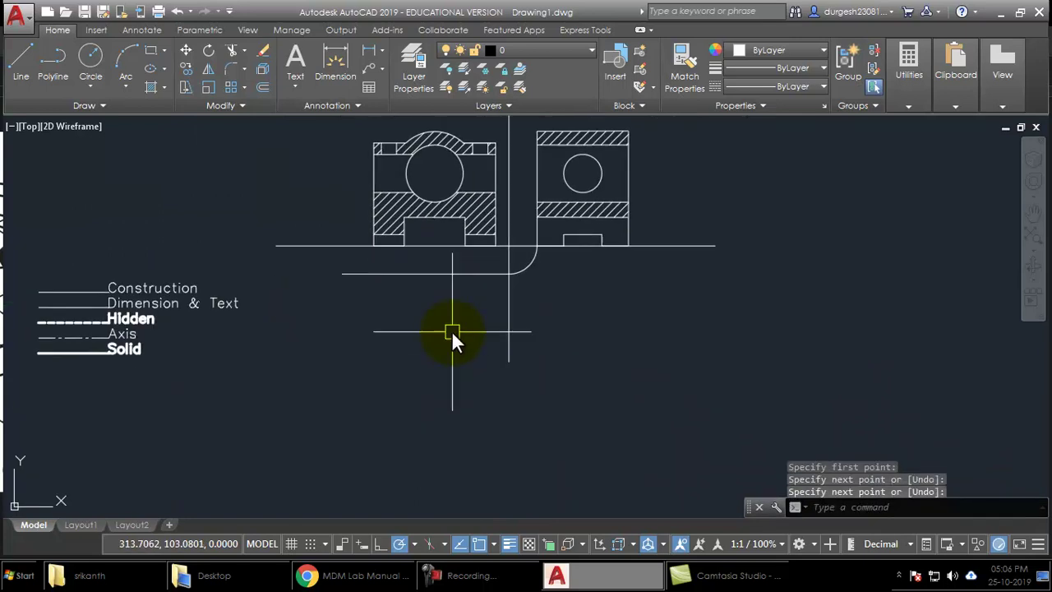
type("o")
key("Return")
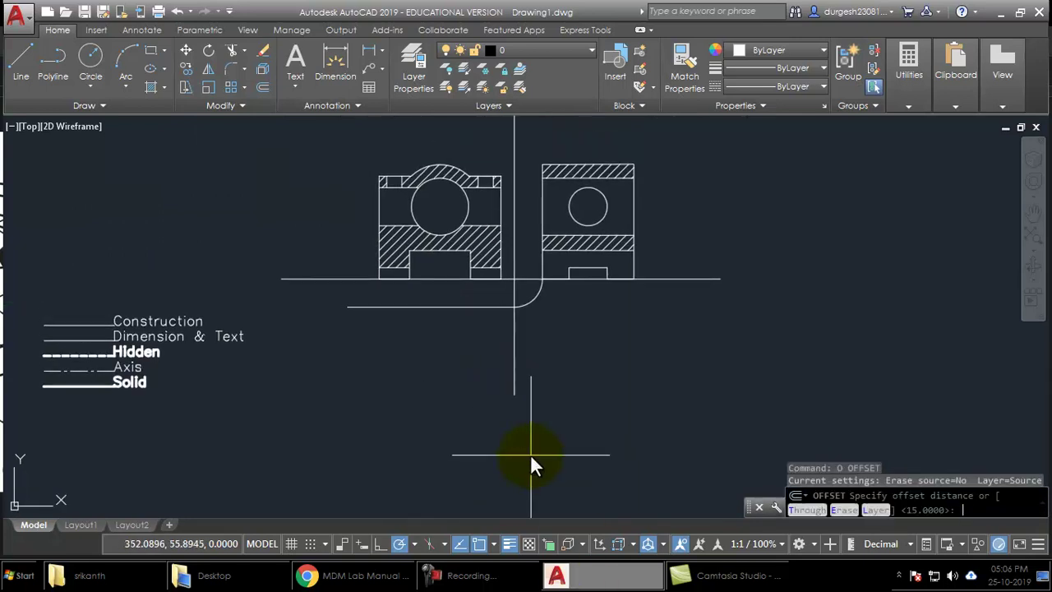
type("t")
key("Return")
left_click(539, 297)
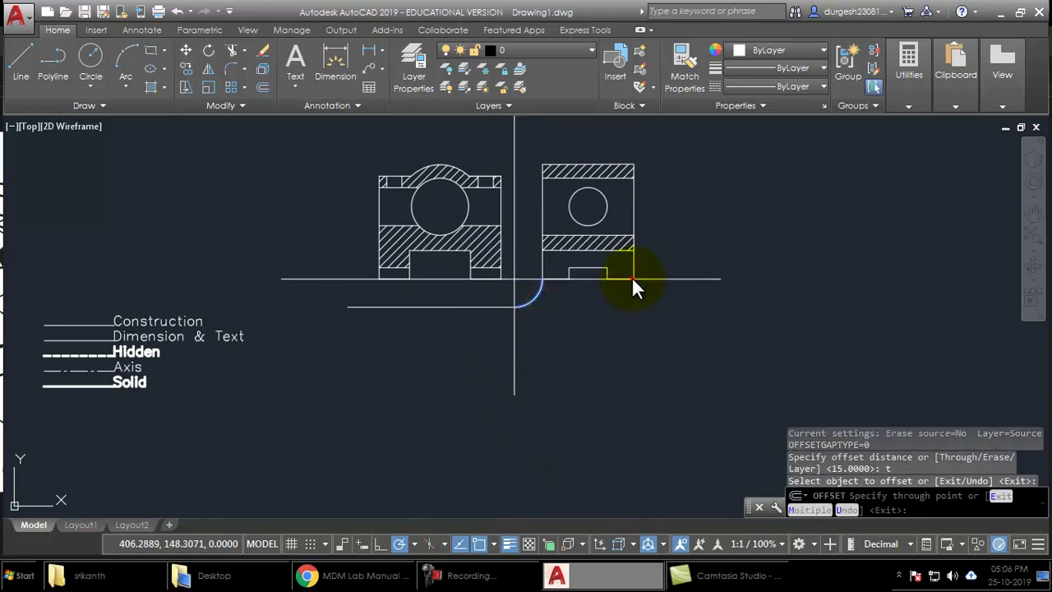
left_click(631, 277)
key("Return")
Lengthen the vertical reference line downward beyond the outer quarter arc
left_click(515, 385)
left_click(512, 441)
key("Escape")
key("Escape")
Offset the horizontal projection line below the front view through the outer quarter arc's lower end
middle_click_drag(583, 388, 576, 421)
type("o")
key("Return")
type("t")
key("Return")
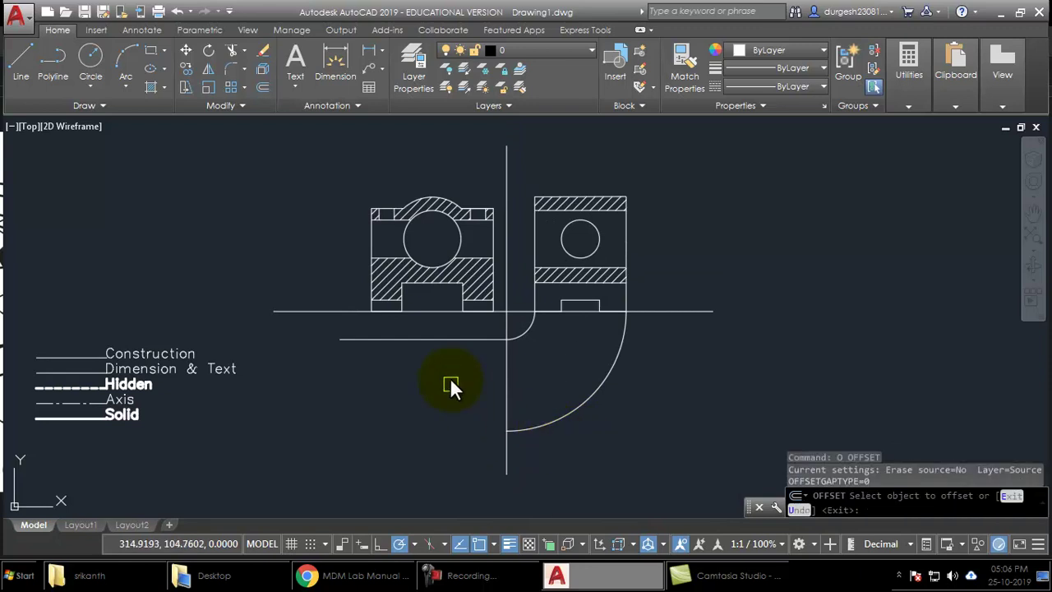
left_click(462, 339)
left_click(505, 431)
key("Return")
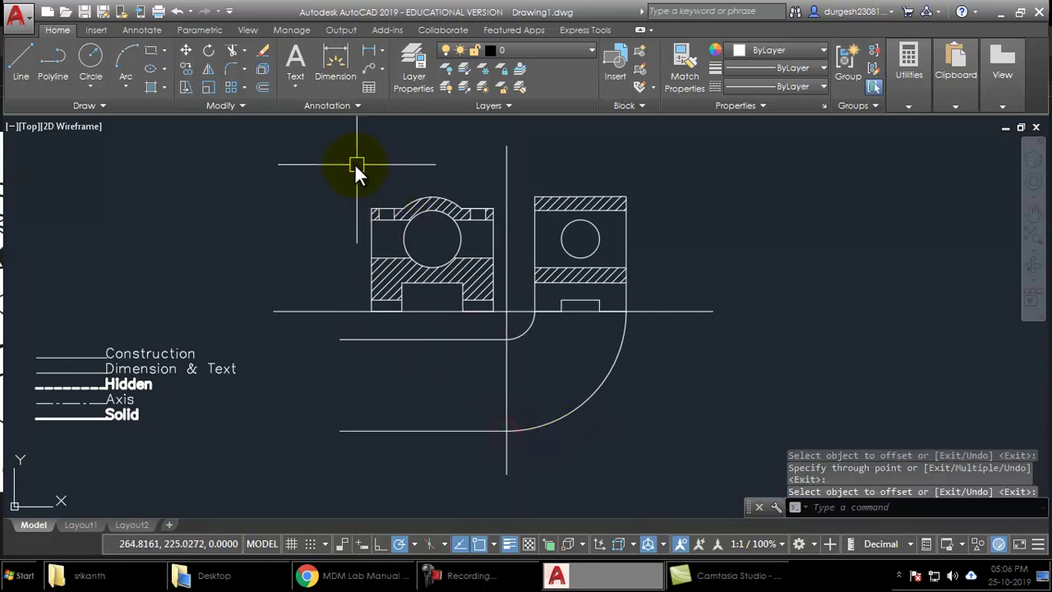
Move the whole front view slightly left along the horizontal reference line, away from the vertical one
left_click(348, 176)
left_click(517, 346)
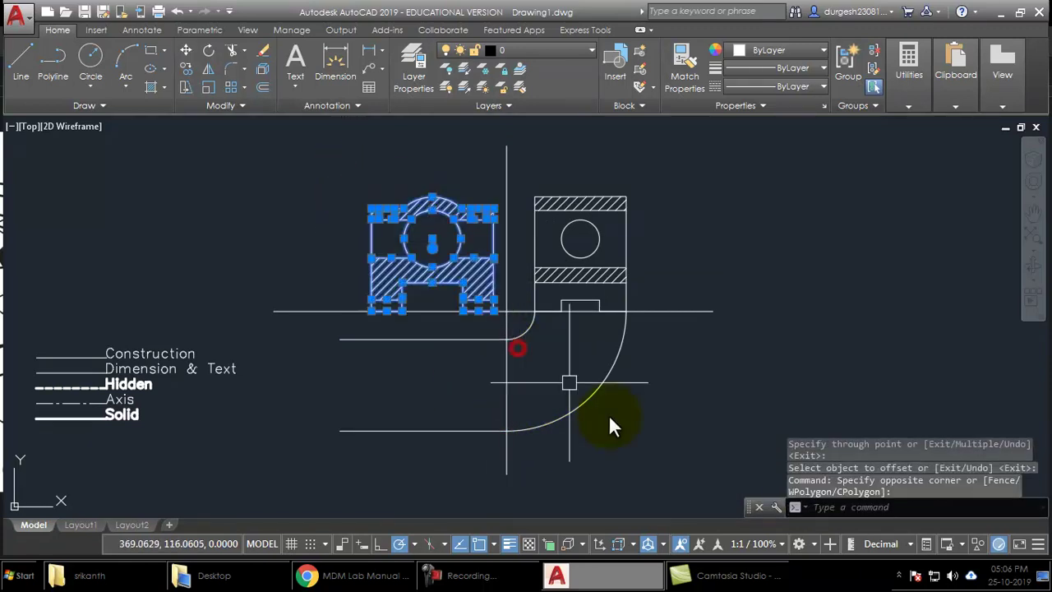
type("m")
key("Return")
left_click(728, 410)
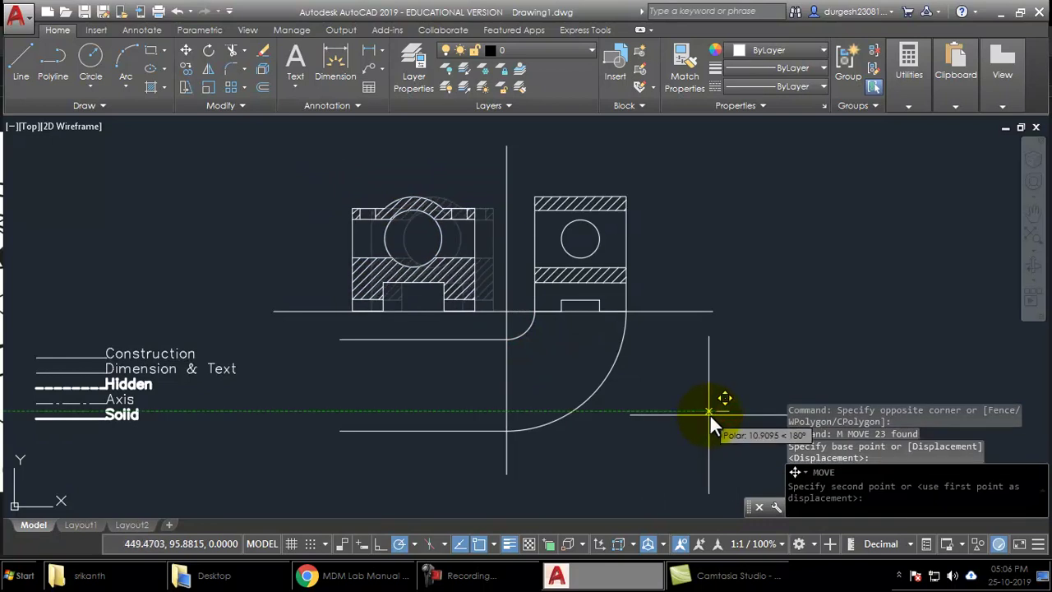
left_click(712, 413)
Project the front view's lower right corner vertically down to the lower horizontal projection line
middle_click_drag(470, 374, 464, 389)
type("l")
key("Return")
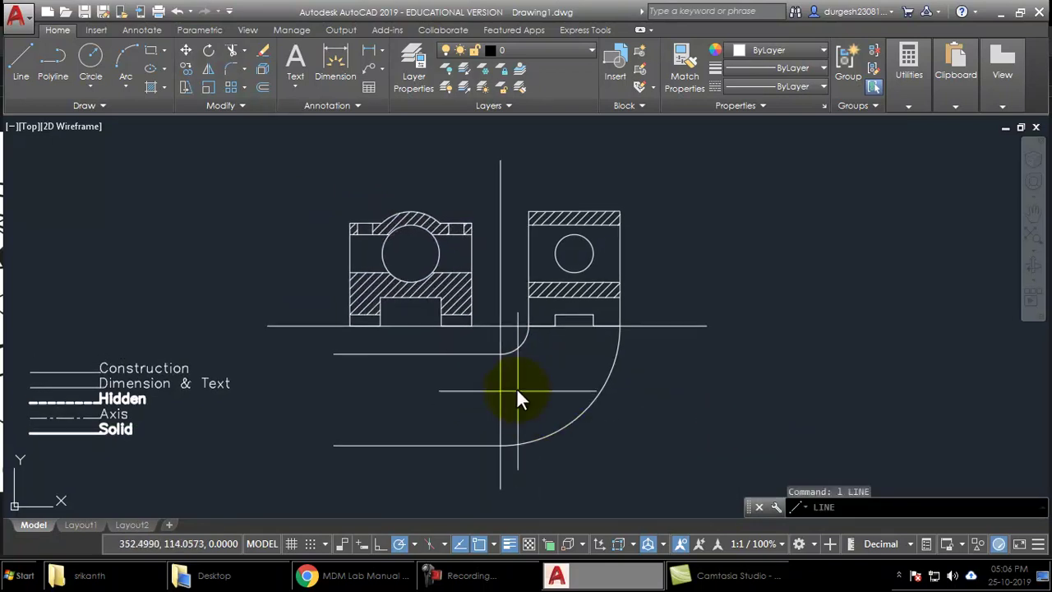
left_click(467, 322)
left_click(468, 445)
key("Return")
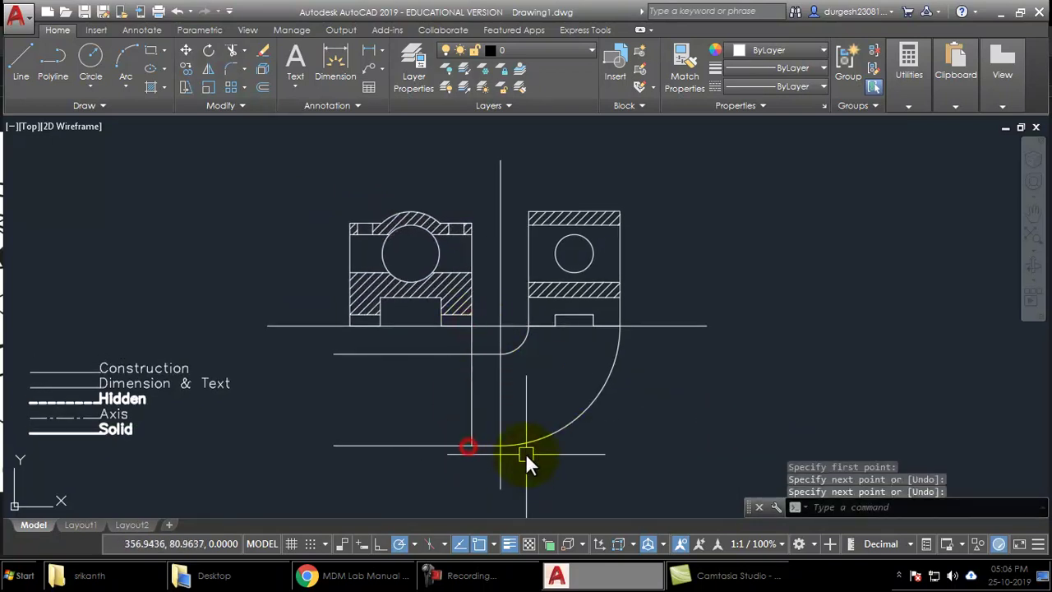
Trim both horizontal projection lines between the projected vertical edge and the vertical reference line
middle_click_drag(526, 453, 520, 470)
type("tr")
key("Return")
key("Return")
left_click(483, 463)
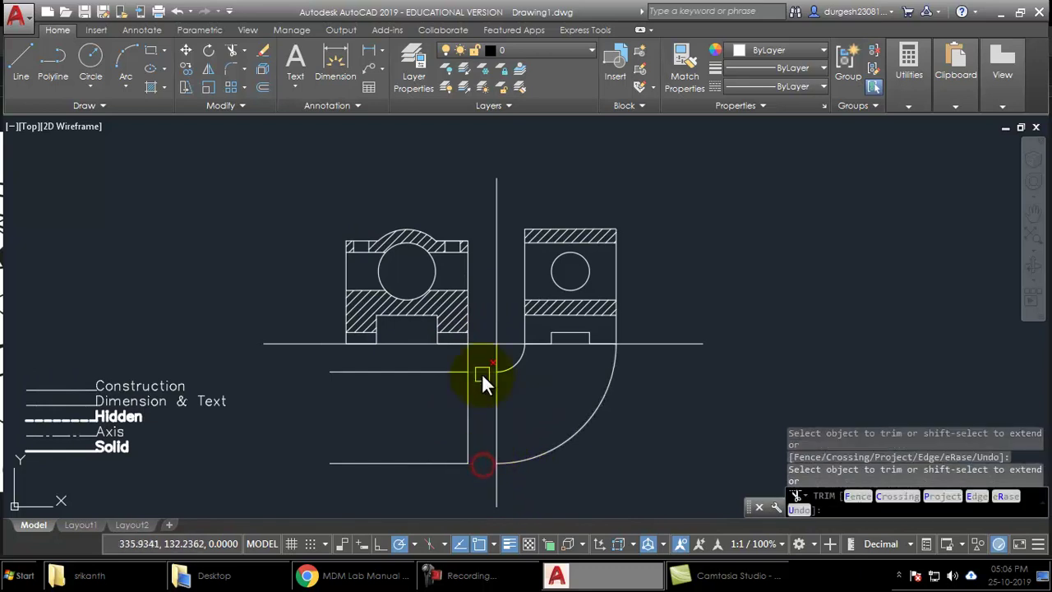
key("Return")
key("Return")
key("Return")
left_click(483, 372)
key("Return")
Trim the projected vertical edge between the horizontal reference line and the top view's upper edge
middle_click_drag(513, 445, 514, 373)
key("Return")
key("Return")
left_click(487, 350)
key("Return")
scroll(538, 415, "up", 1)
scroll(495, 429, "down", 4)
Offset the top view's right edge through the front view's left edge to form the left edge
type("c")
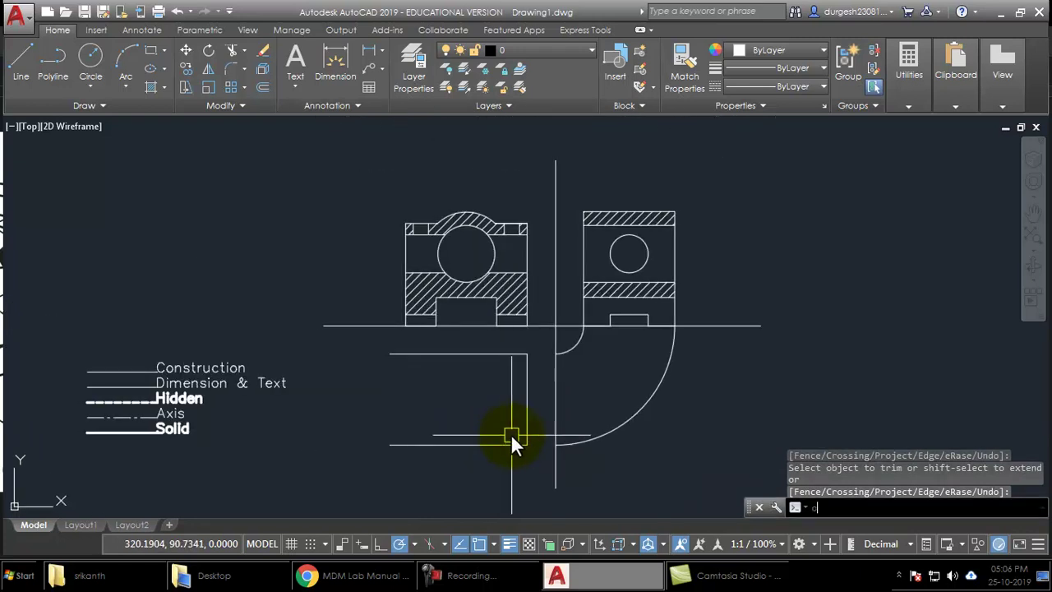
key("Return")
type("t")
key("Return")
left_click(525, 398)
left_click(404, 264)
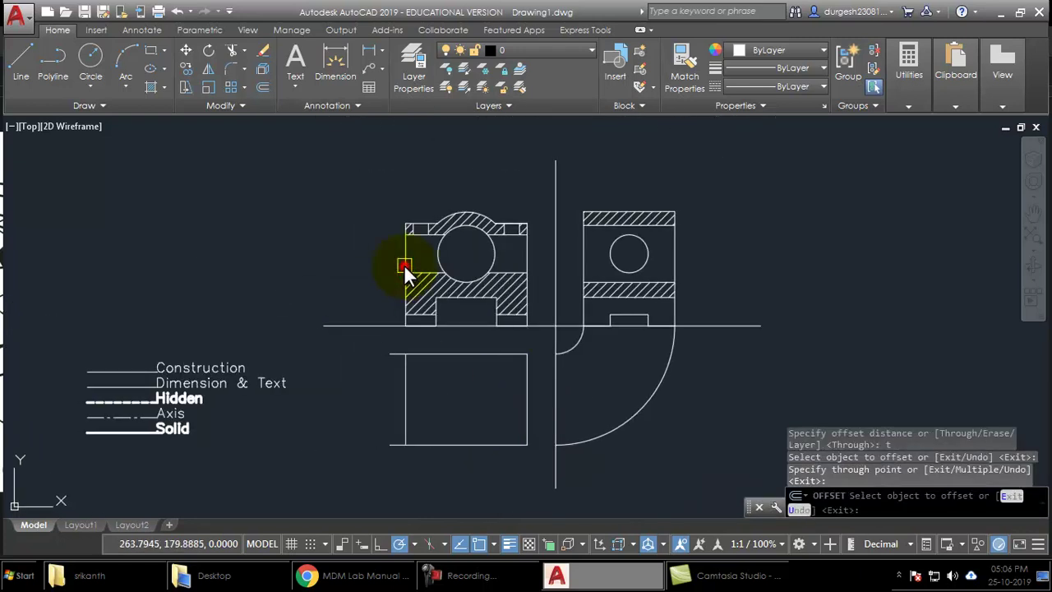
key("Return")
Trim the two horizontal line ends projecting beyond the top view's left edge
type("tr")
key("Return")
key("Return")
left_click(387, 354)
left_click(392, 440)
key("Return")
Check the isometric drawing and draw a horizontal centre line across the top view rectangle
key("alt+Tab")
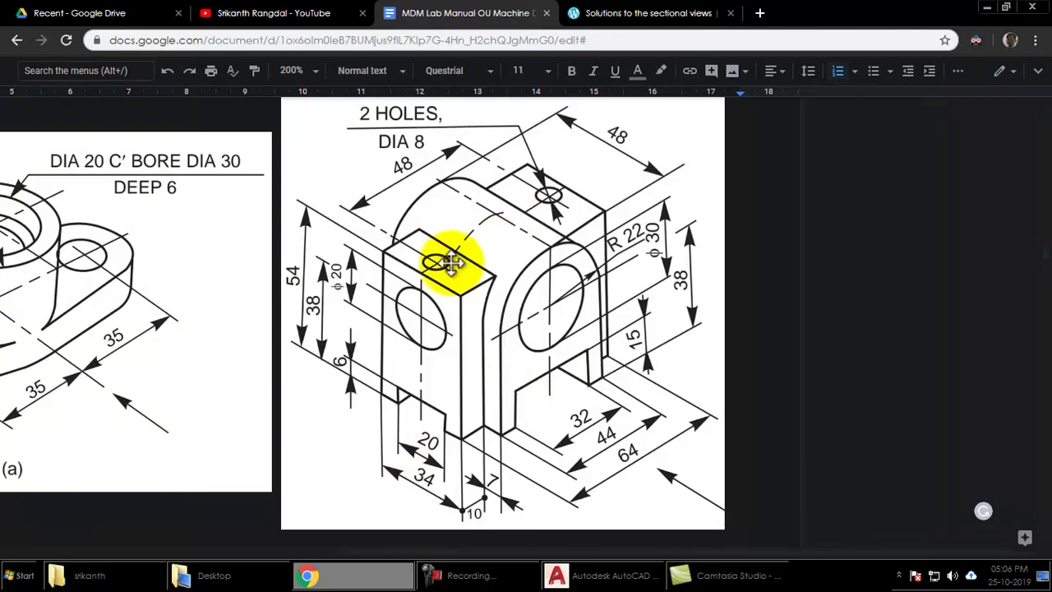
key("alt+Tab")
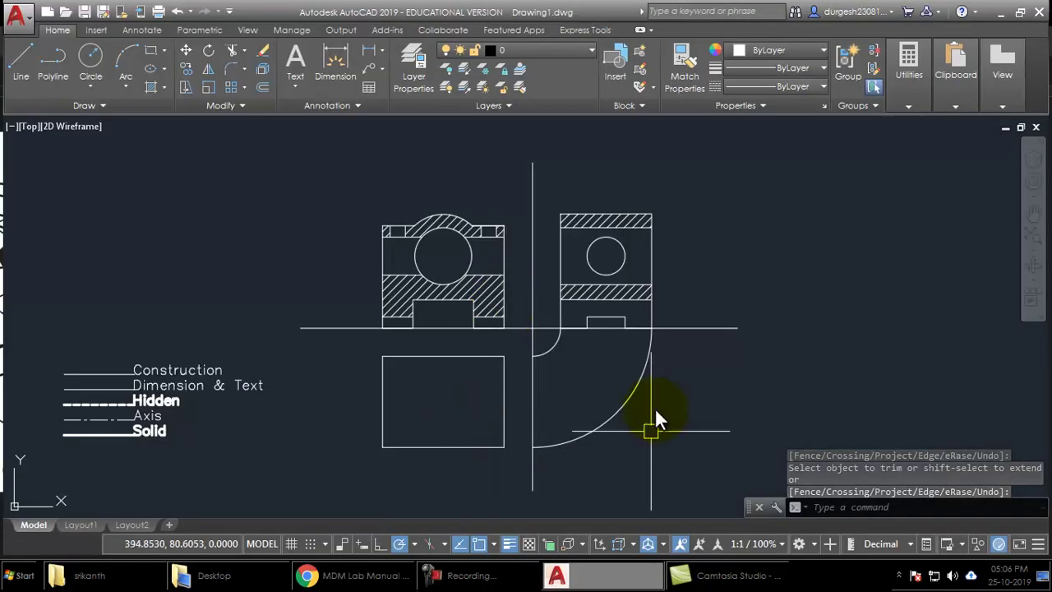
left_click(651, 299)
key("Return")
key("alt+Tab")
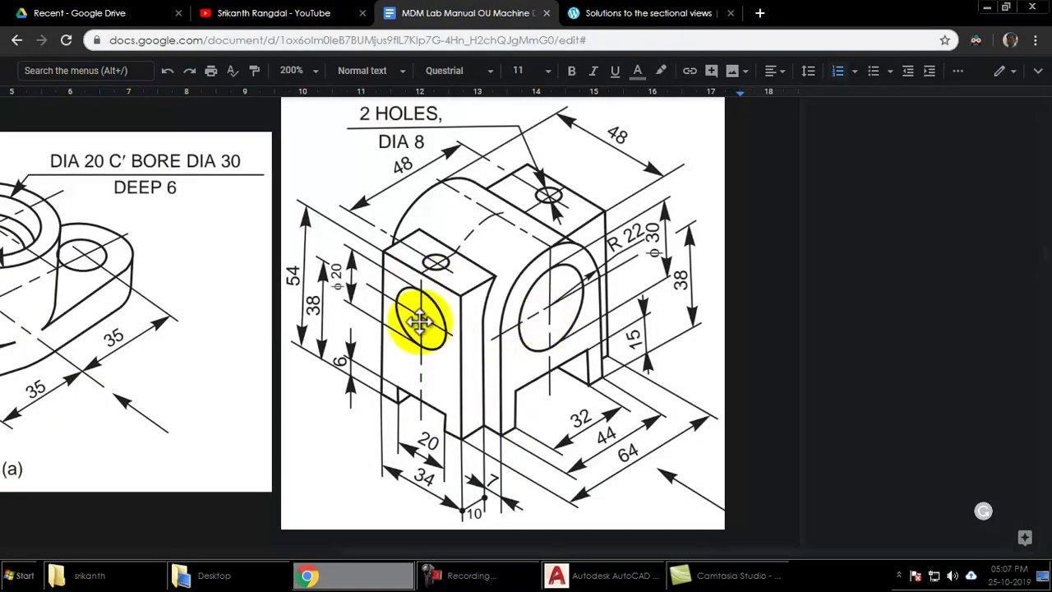
key("alt+Tab")
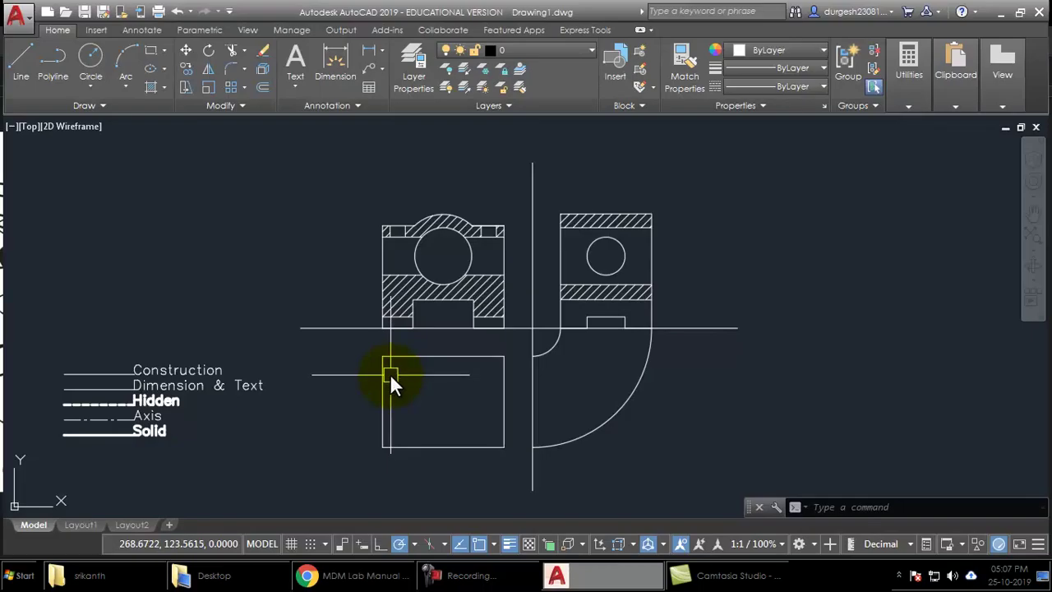
type("l")
key("Return")
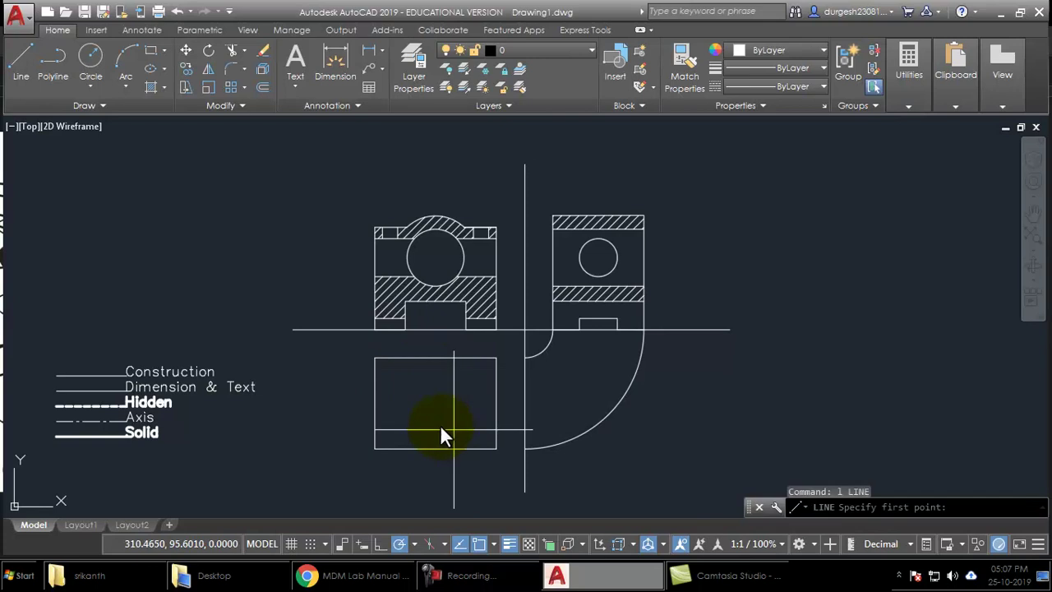
left_click(496, 403)
key("Return")
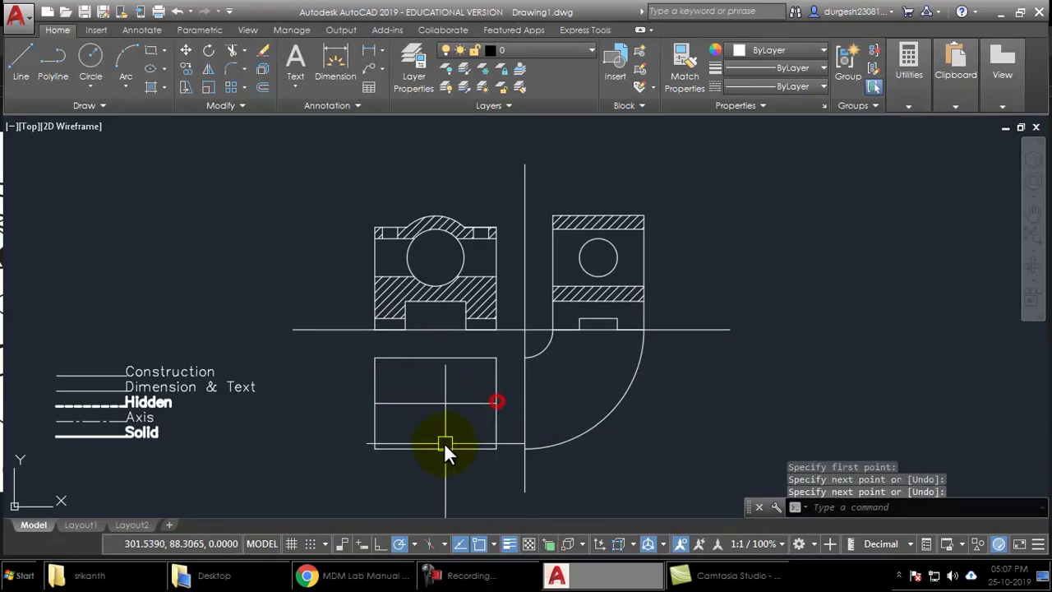
Offset the top view's horizontal centre line 17 mm upward and downward
type("o")
key("Return")
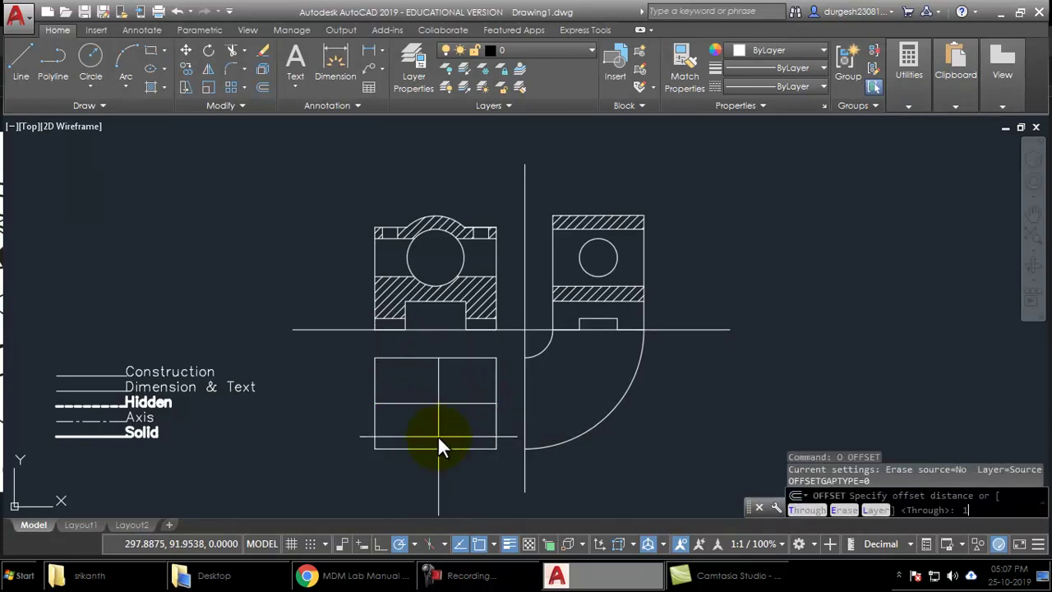
type("1")
key("Return")
left_click(467, 400)
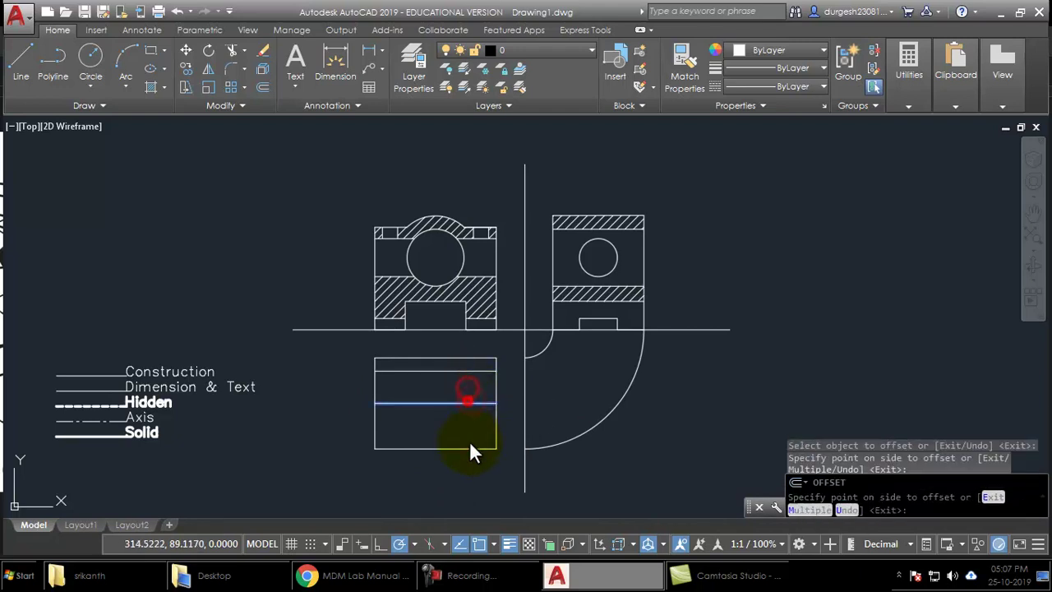
left_click(470, 442)
key("Return")
middle_click_drag(504, 401, 489, 408)
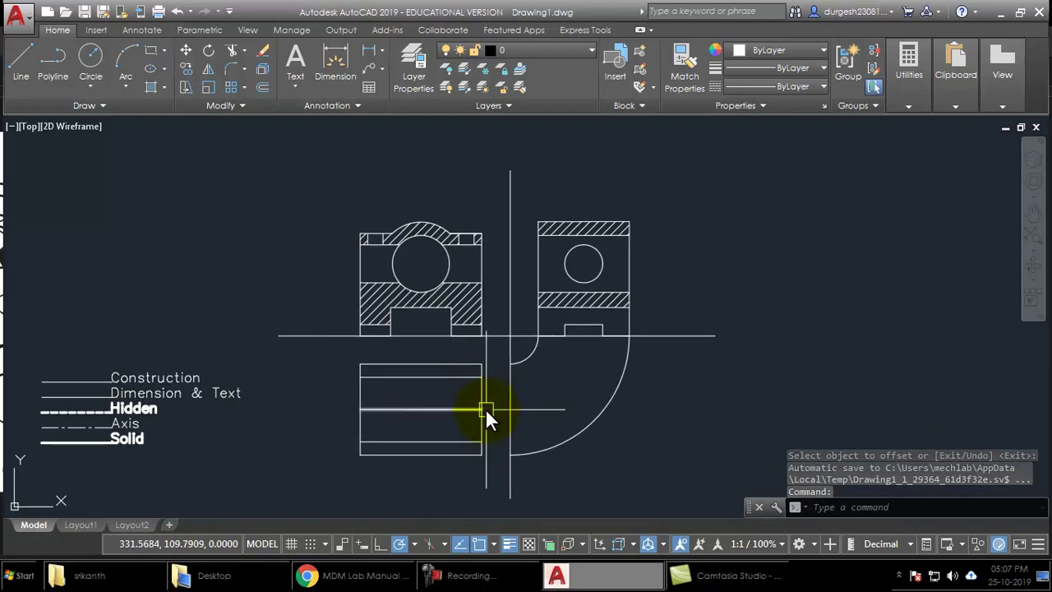
Draw a vertical centre line between the midpoints of the top view's upper and lower edges
type("l")
key("Return")
left_click(421, 457)
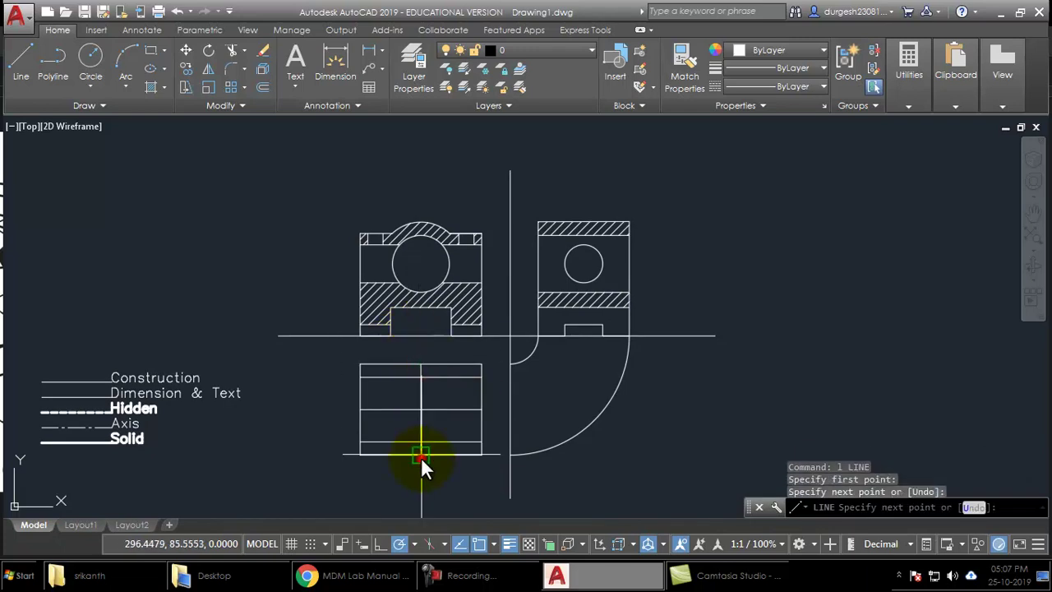
key("Return")
Check the boss radius in the isometric drawing and offset the vertical centre line 22 mm to both sides
key("alt+Tab")
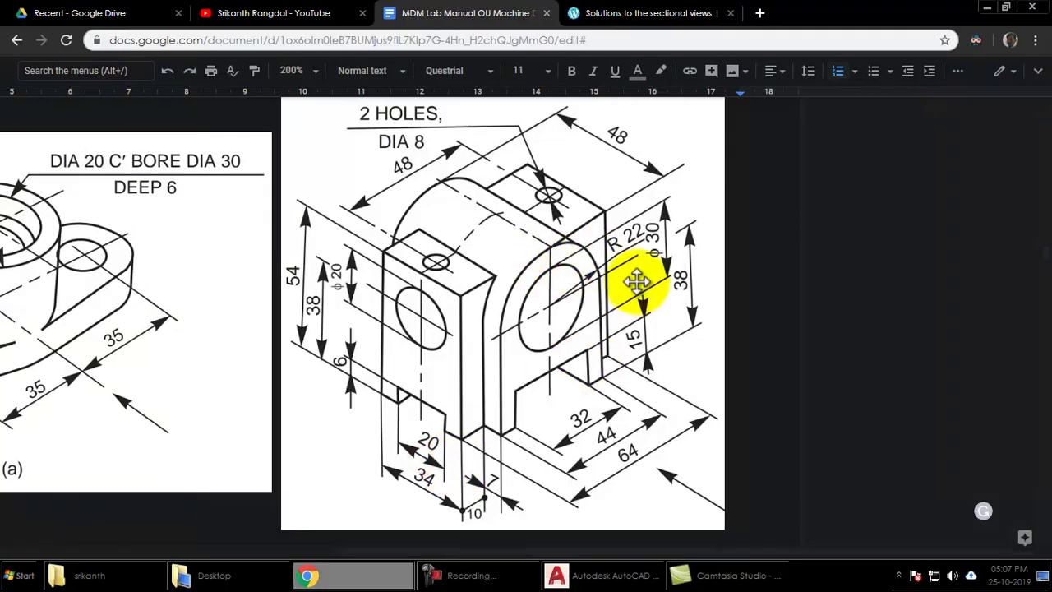
key("alt+Tab")
middle_click_drag(420, 358, 396, 365)
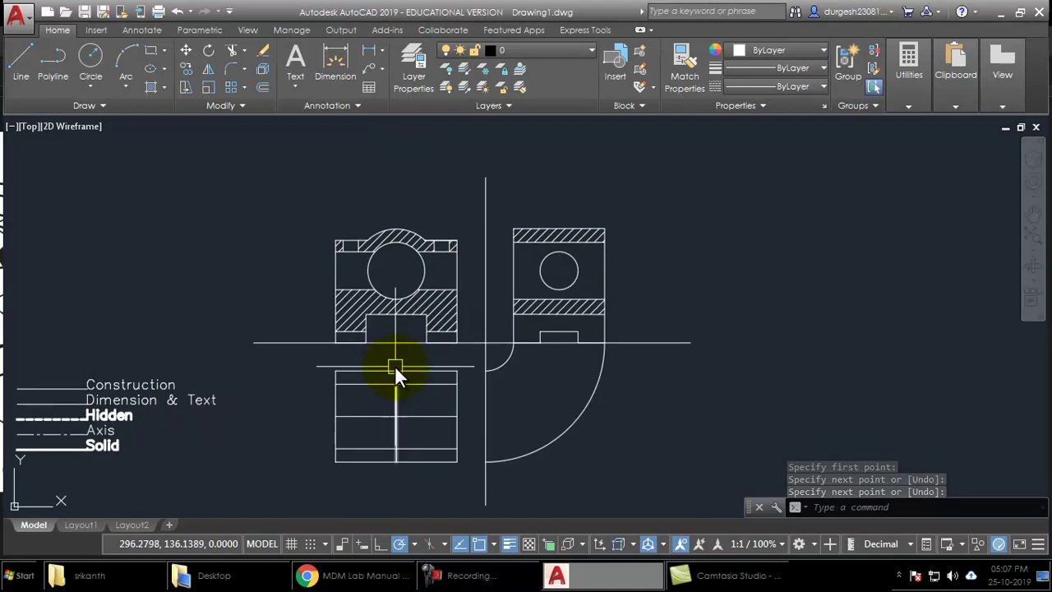
type("o")
key("Return")
type("22")
key("Return")
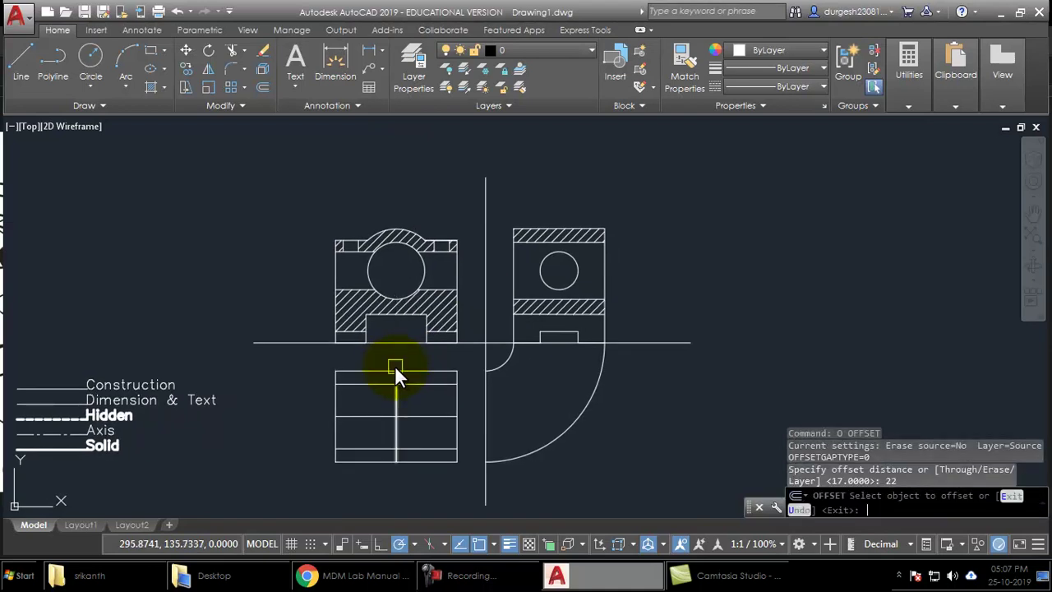
left_click(398, 395)
left_click(364, 404)
key("Return")
Trim away the four outer corners of the top view outside the 22 mm and 17 mm offset lines
type("tr")
key("Return")
scroll(343, 361, "up", 4)
left_click(340, 359)
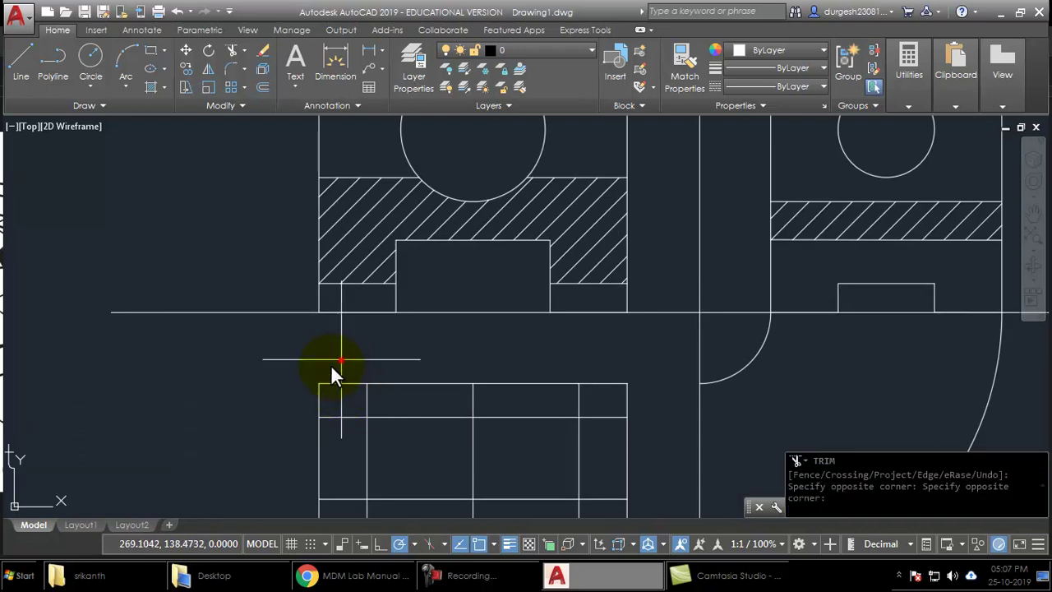
left_click(293, 394)
left_click(658, 352)
middle_click_drag(589, 452, 550, 374)
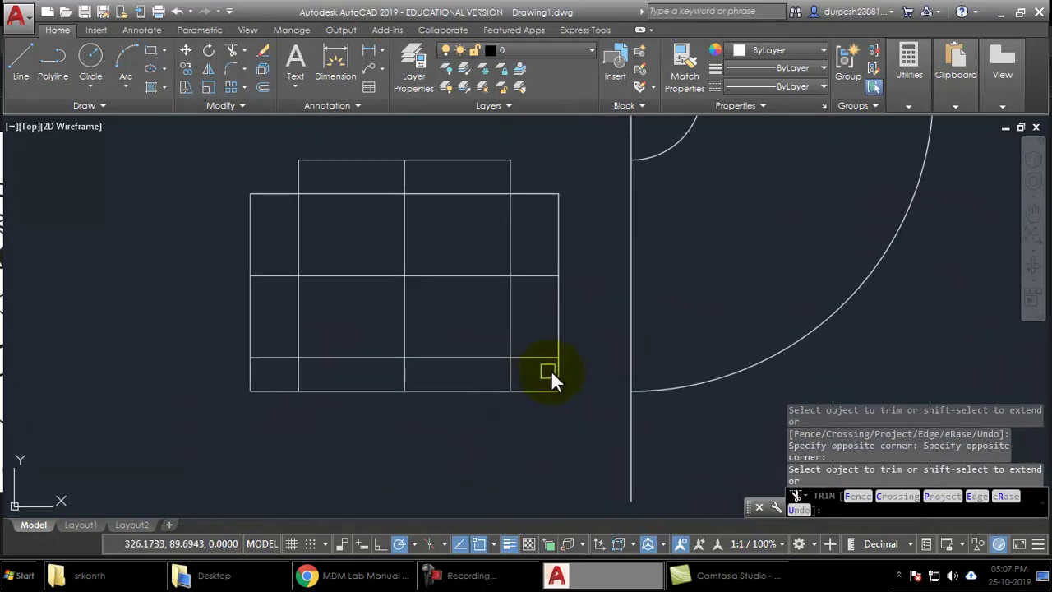
left_click(582, 371)
left_click(546, 432)
left_click(278, 372)
left_click(222, 422)
scroll(270, 446, "down", 3)
key("Return")
Compare with the isometric drawing where the front view's rounded top meets the flat right shoulder
middle_click_drag(365, 417, 414, 461)
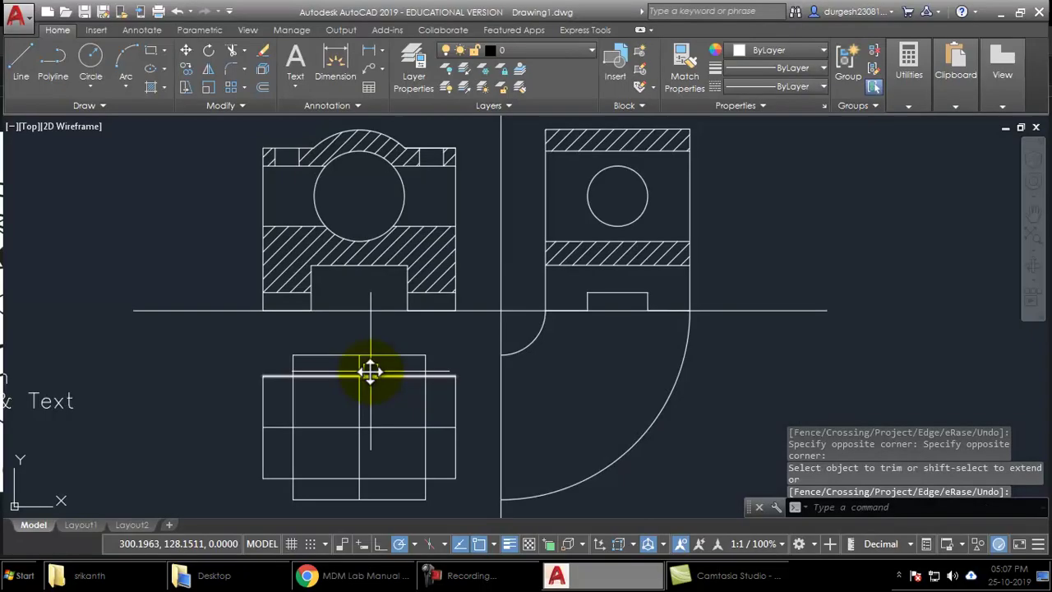
left_click(370, 376)
middle_click_drag(387, 469, 376, 404)
key("alt+Tab")
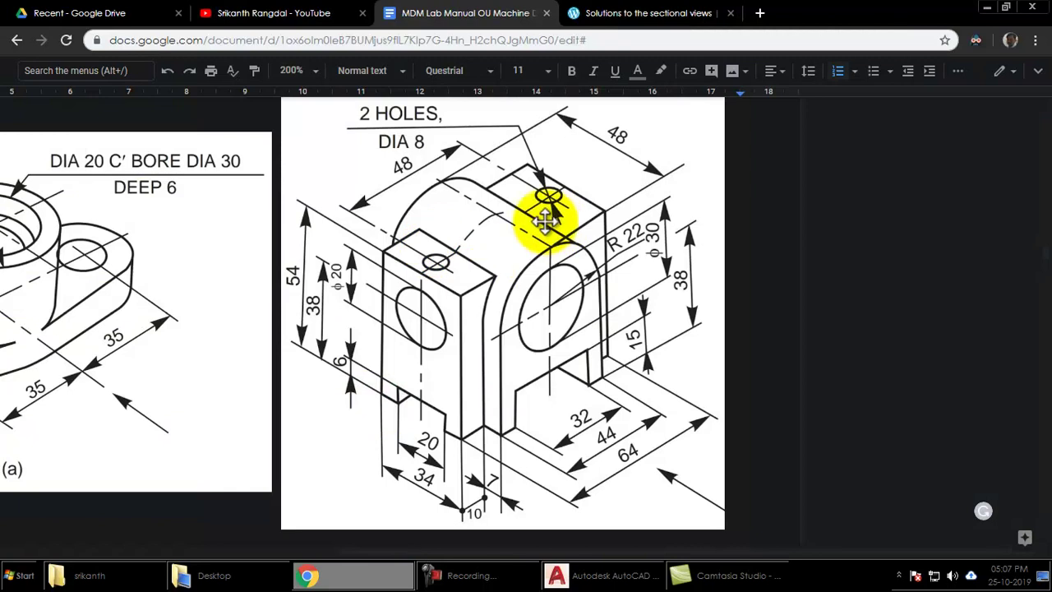
key("alt+Tab")
middle_click_drag(423, 258, 434, 363)
left_click(395, 218)
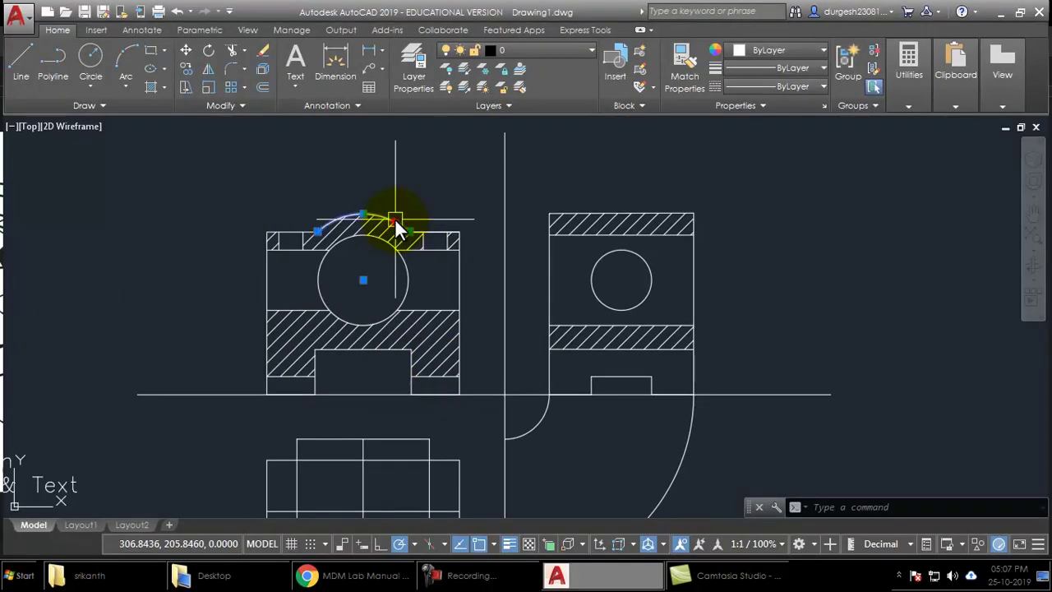
left_click(434, 231)
Draw a vertical projection line from the front view arc's right end down to the top view's lower shoulder edge
key("l")
key("Return")
scroll(413, 231, "up", 4)
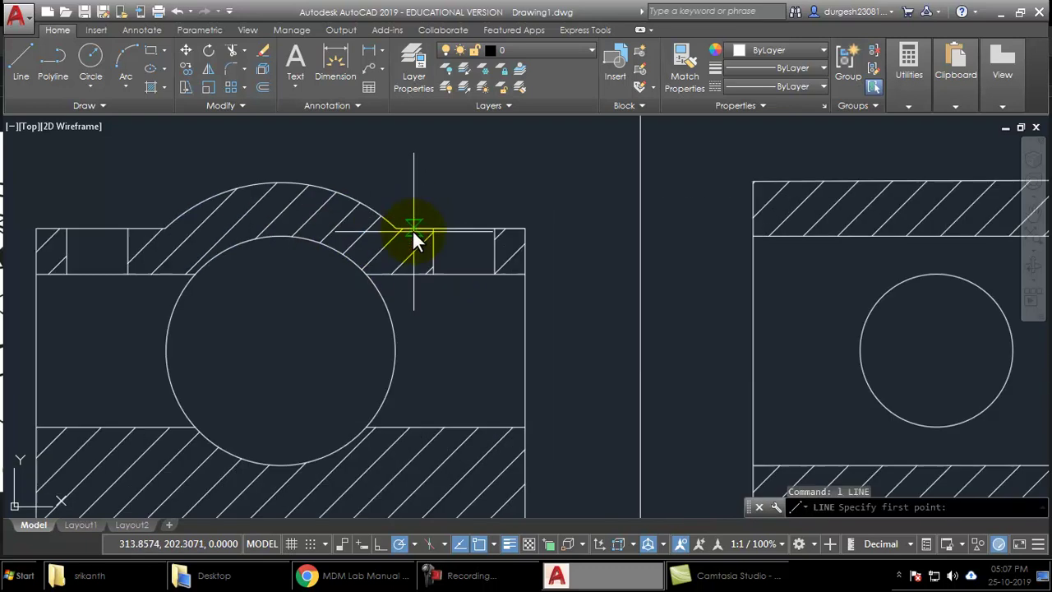
left_click(394, 230)
middle_click_drag(404, 255, 398, 74)
scroll(409, 358, "down", 2)
mouse_move(409, 357)
middle_mouse_down()
mouse_move(388, 402)
mouse_move(373, 298)
middle_mouse_up()
left_click(348, 405)
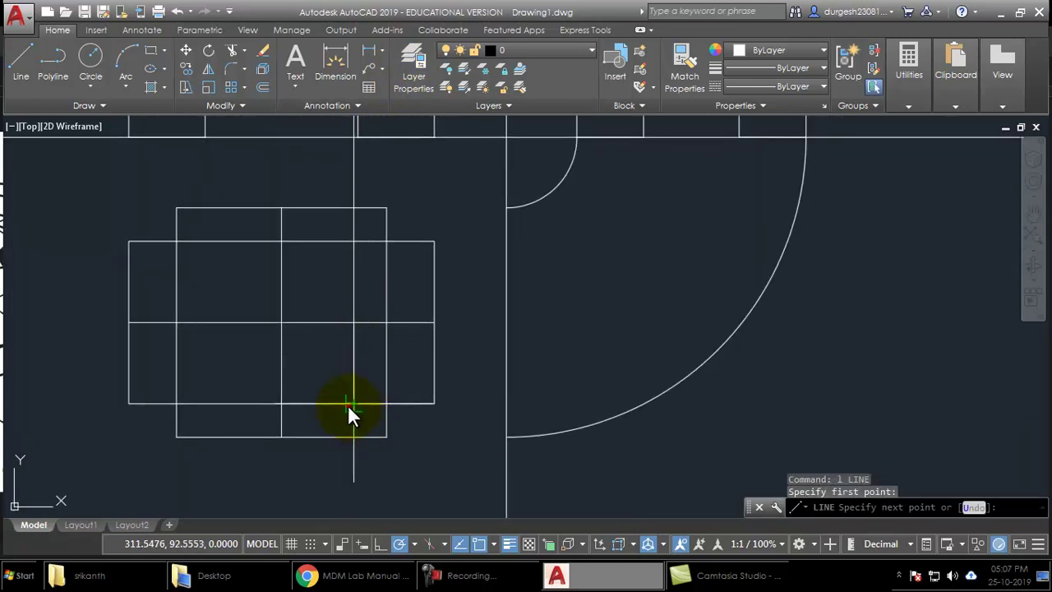
key("Return")
Trim the projection line above the top view's upper shoulder edge
scroll(352, 407, "down", 3)
scroll(364, 416, "up", 5)
left_click(385, 352)
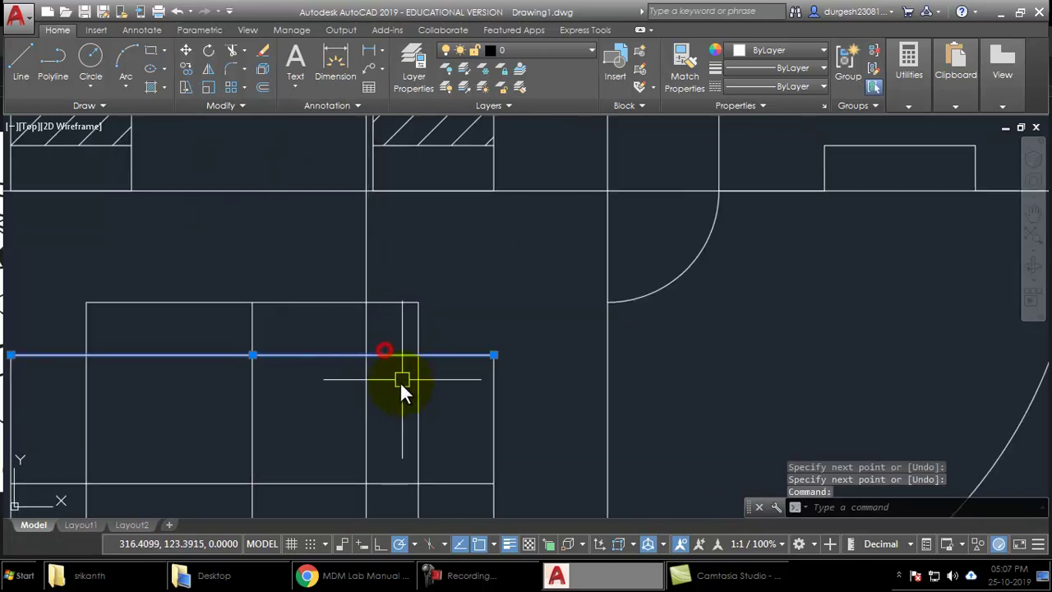
middle_click_drag(392, 380, 401, 430)
type("tr")
key("Return")
left_click(430, 293)
left_click(391, 301)
left_click(338, 307)
left_click(406, 304)
scroll(429, 309, "down", 5)
left_click(465, 336)
middle_click_drag(449, 383, 458, 331)
key("Return")
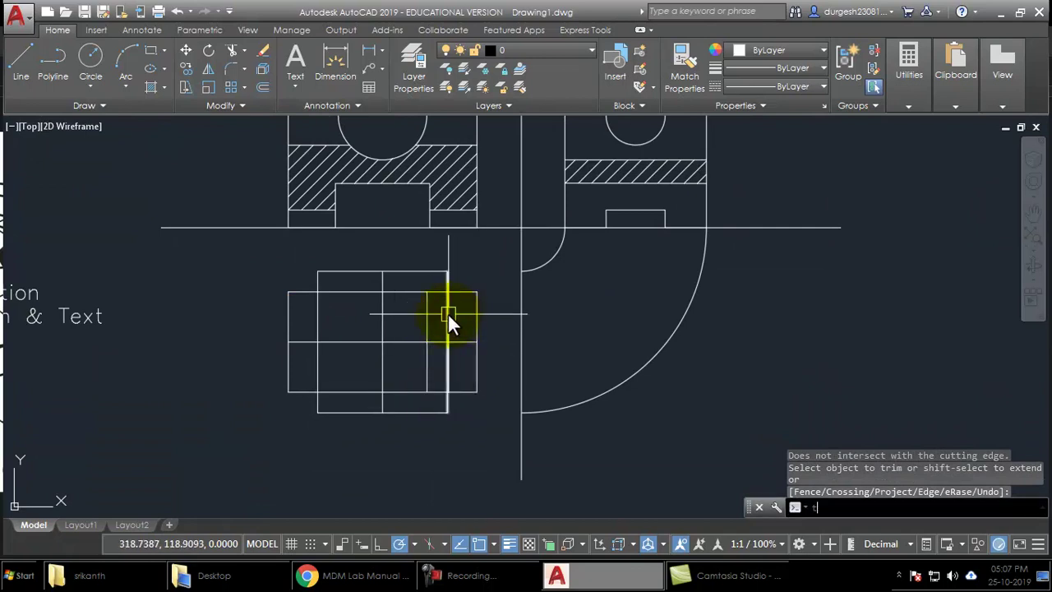
Trim the right 22 mm offset line between the upper and lower shoulder edges of the top view
left_click(448, 313)
left_click(452, 365)
middle_click_drag(472, 377, 489, 397)
key("Return")
Mirror the projected shoulder line about the top view's vertical centre line, keeping the original
type("mi")
key("Return")
left_click(444, 353)
key("Return")
left_click(400, 406)
left_click(400, 466)
key("Return")
Trim the left 22 mm offset line between the upper and lower shoulder edges of the top view
type("tr")
key("Return")
key("Return")
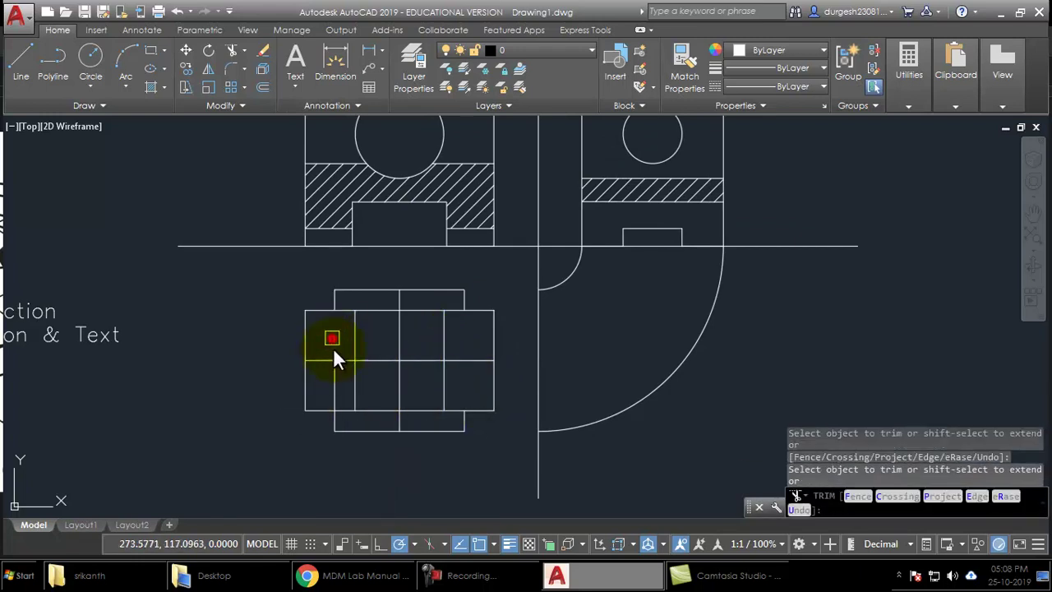
key("Return")
Trim the upper and lower shoulder edges between the two inner shoulder lines of the top view
key("Return")
key("Return")
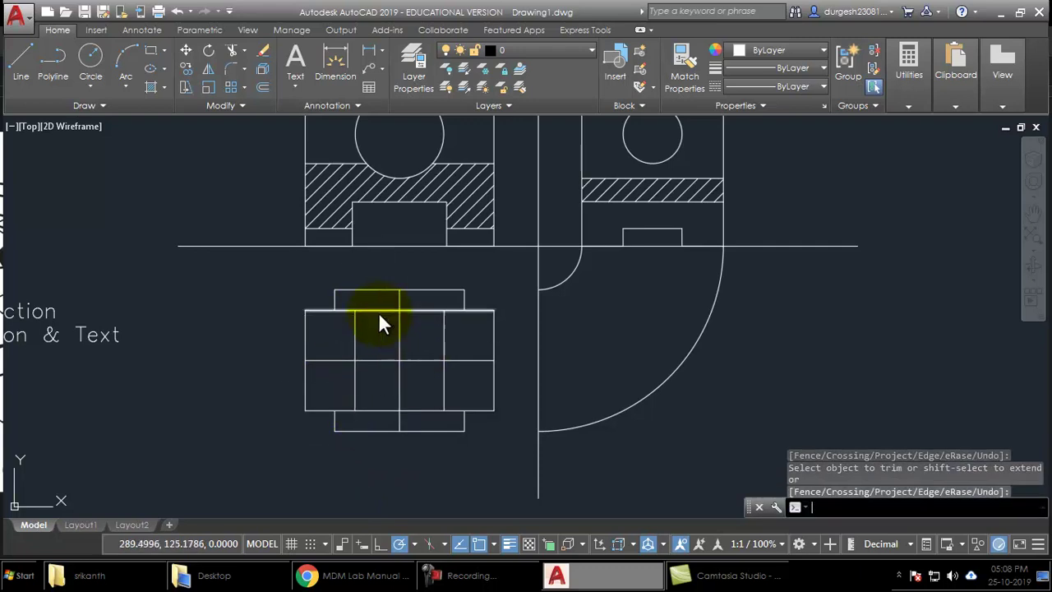
left_click(376, 313)
left_click(421, 309)
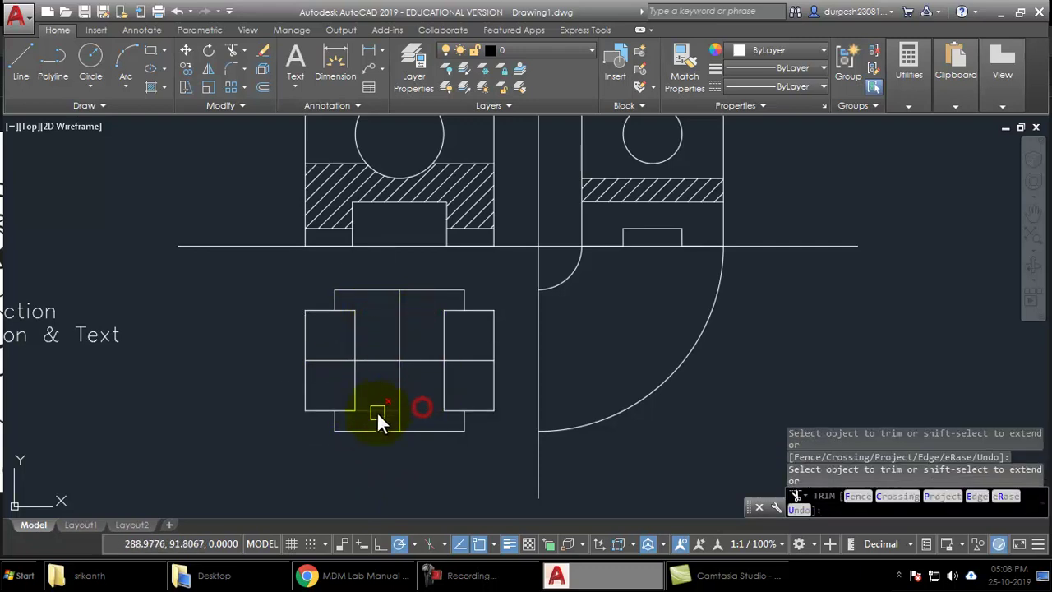
key("Return")
Erase the top view's horizontal centre line and undo the erasure
left_click(421, 359)
type("e")
key("Return")
middle_click_drag(420, 390, 425, 399)
type("u")
key("Return")
type("u")
key("Return")
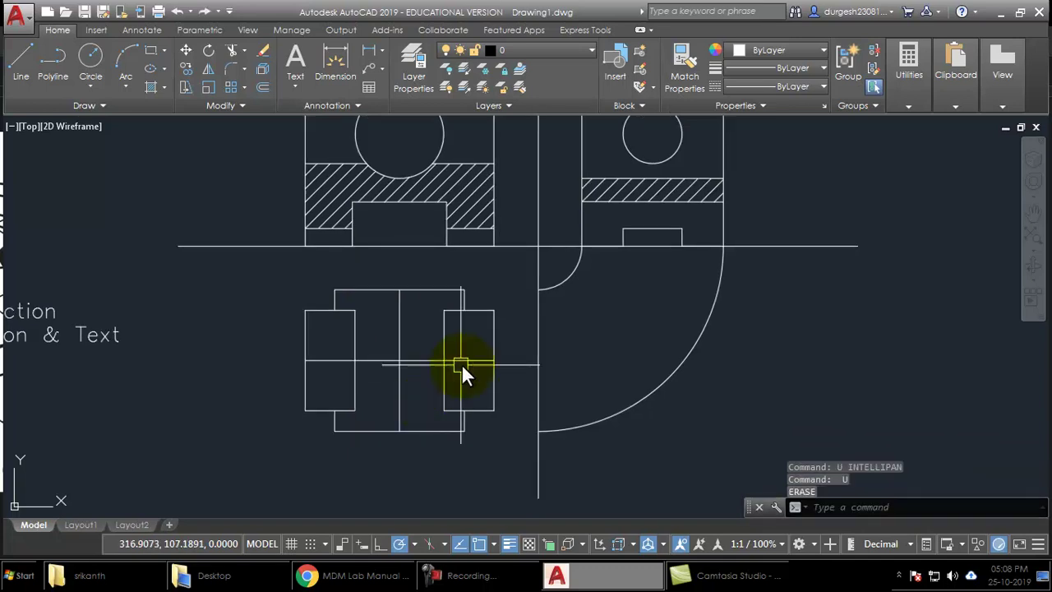
Check the side hole in the isometric drawing and offset the top view's horizontal centre line 10 mm to both sides
key("alt+Tab")
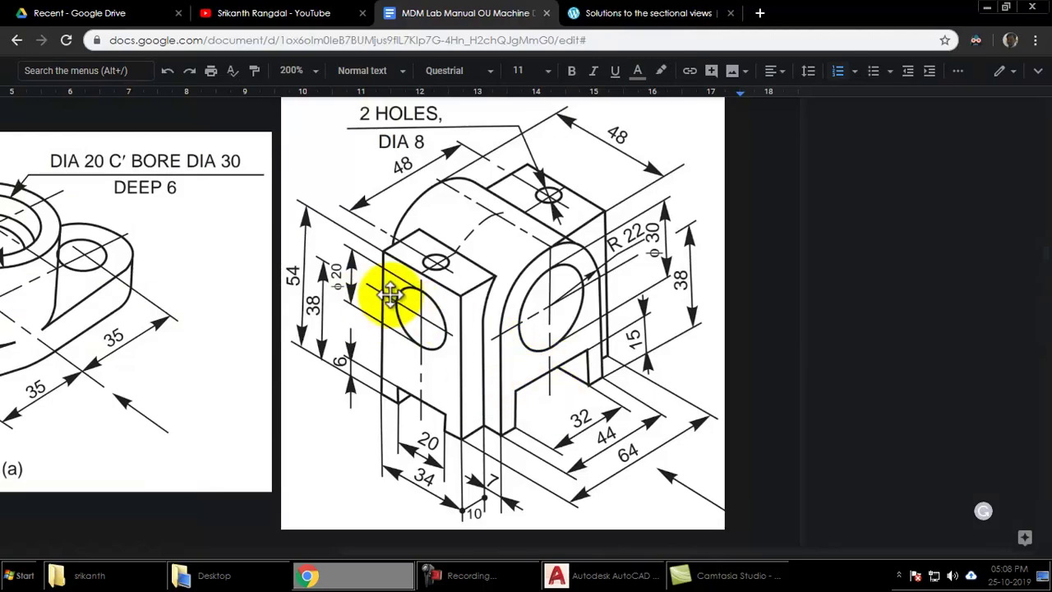
key("alt+Tab")
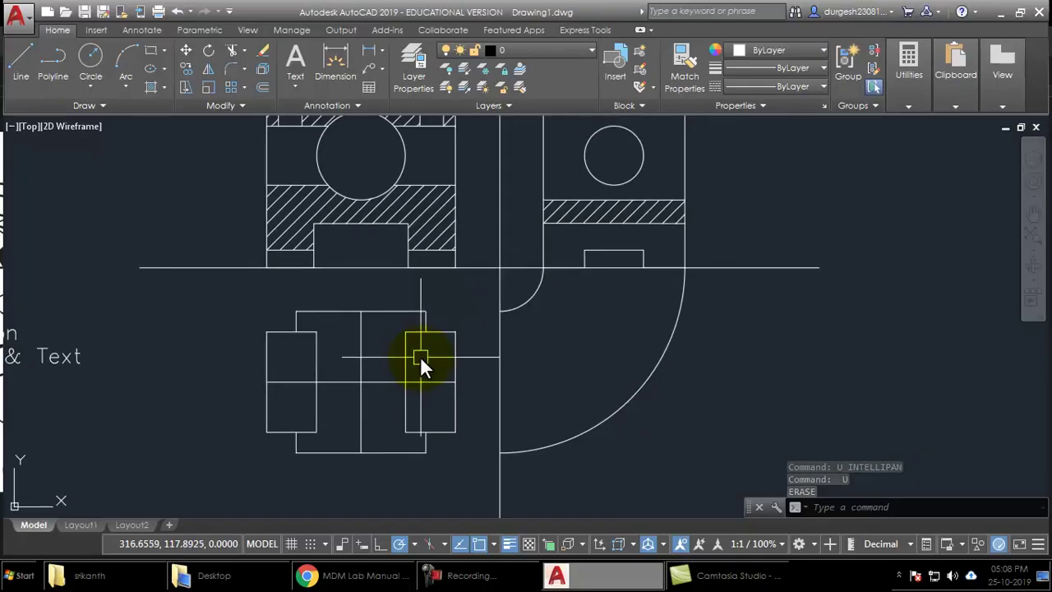
type("o")
key("Return")
type("10")
key("Return")
left_click(383, 383)
left_click(372, 342)
left_click(380, 383)
left_click(384, 411)
key("Return")
middle_click_drag(441, 330, 437, 367)
key("Return")
type("l")
key("Return")
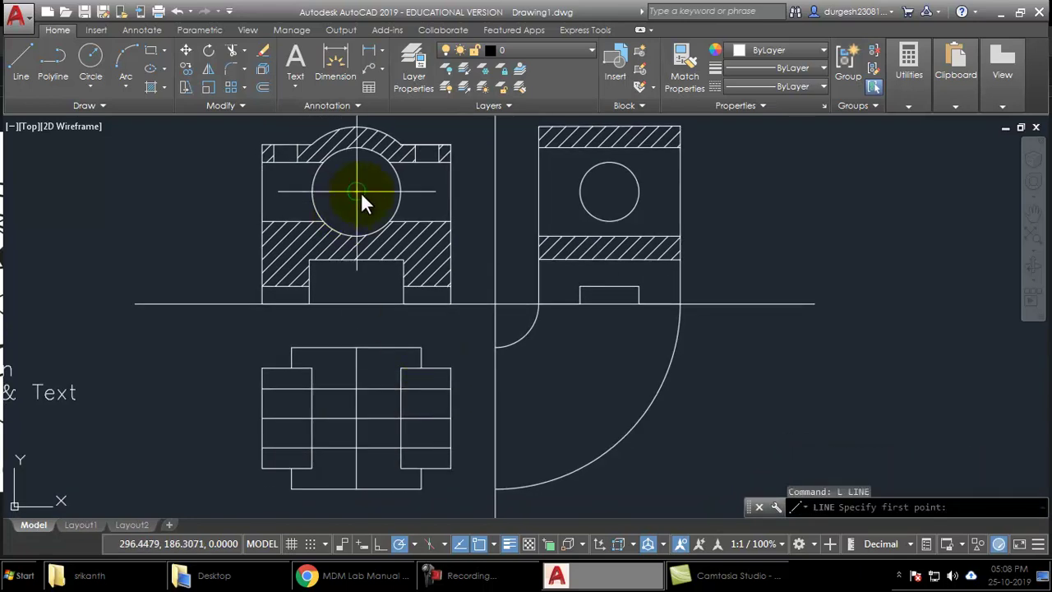
key("Escape")
key("Escape")
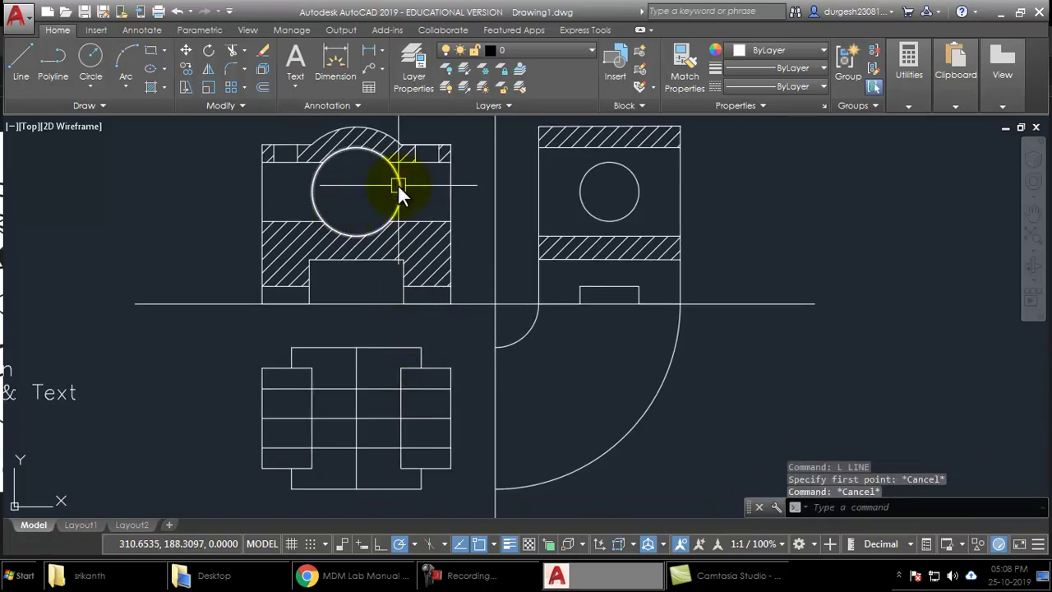
type("l")
key("Return")
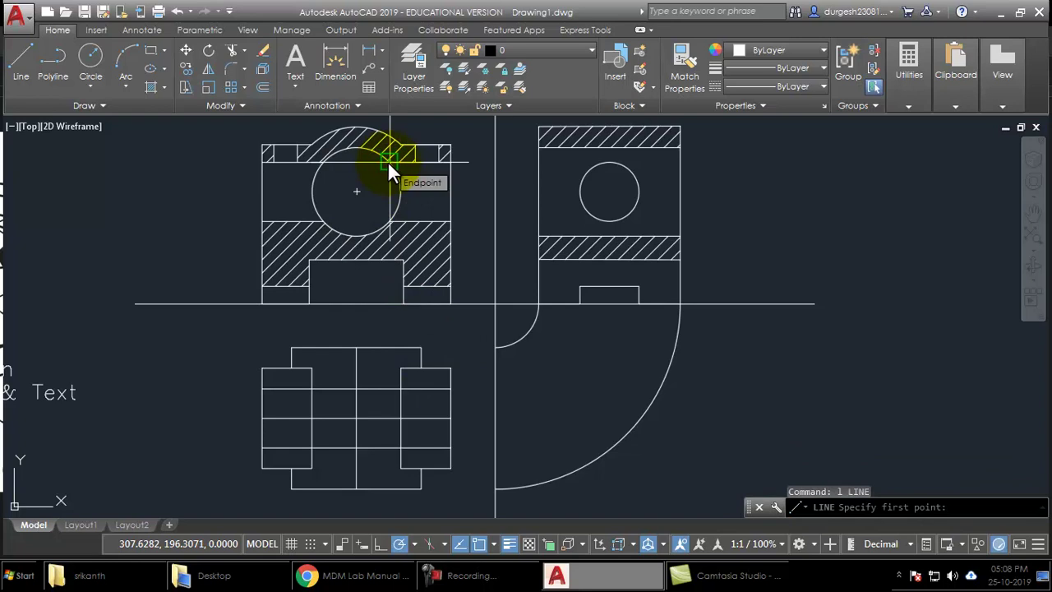
key("Escape")
middle_click_drag(387, 160, 350, 106)
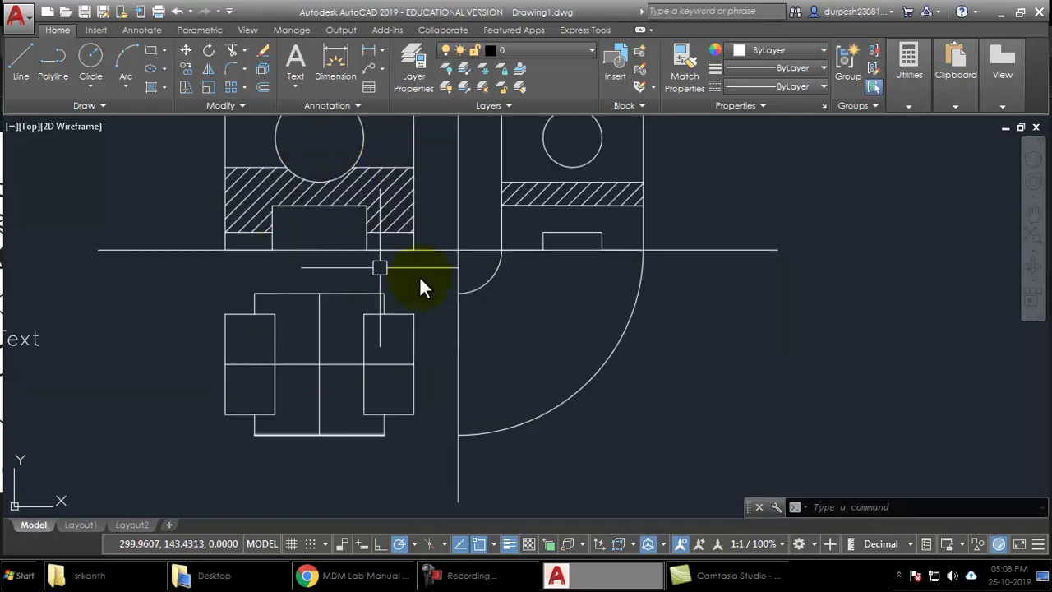
Check the top hole spacing in the isometric drawing and offset the top view's vertical centre line to both sides for the hole centres
key("alt+Tab")
key("alt+Tab")
key("alt+Tab")
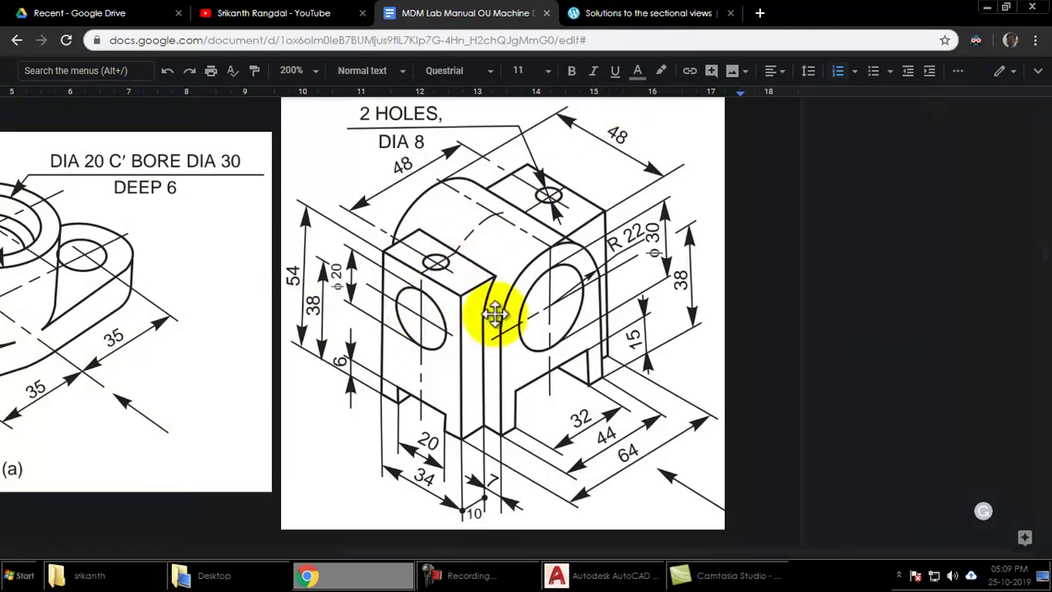
key("alt+Tab")
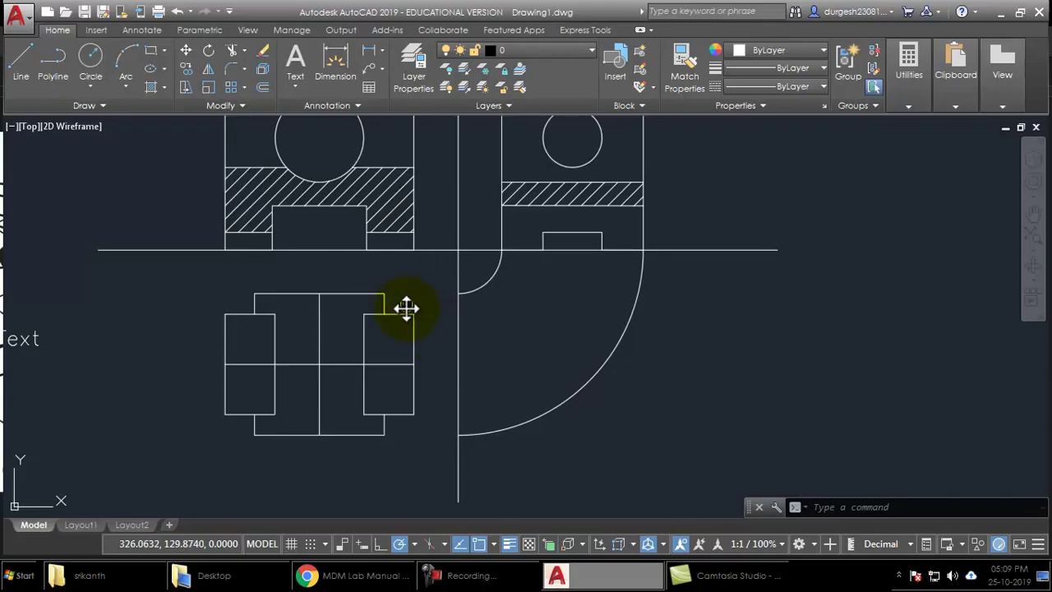
scroll(406, 308, "down", 2)
scroll(406, 383, "up", 2)
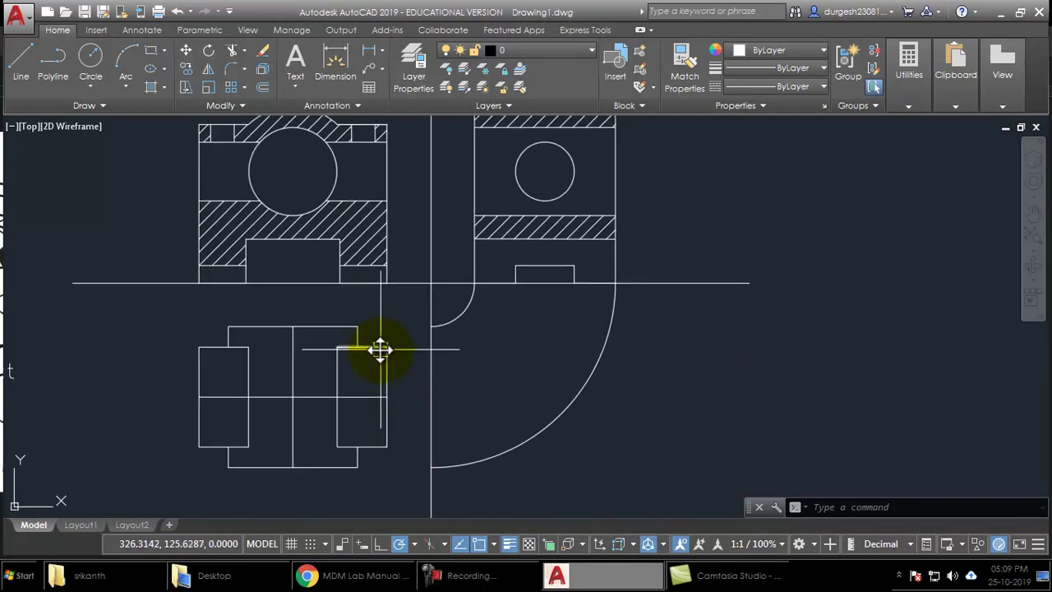
type("o")
key("Return")
key("Return")
left_click(291, 370)
left_click(356, 370)
left_click(291, 369)
left_click(261, 367)
key("Return")
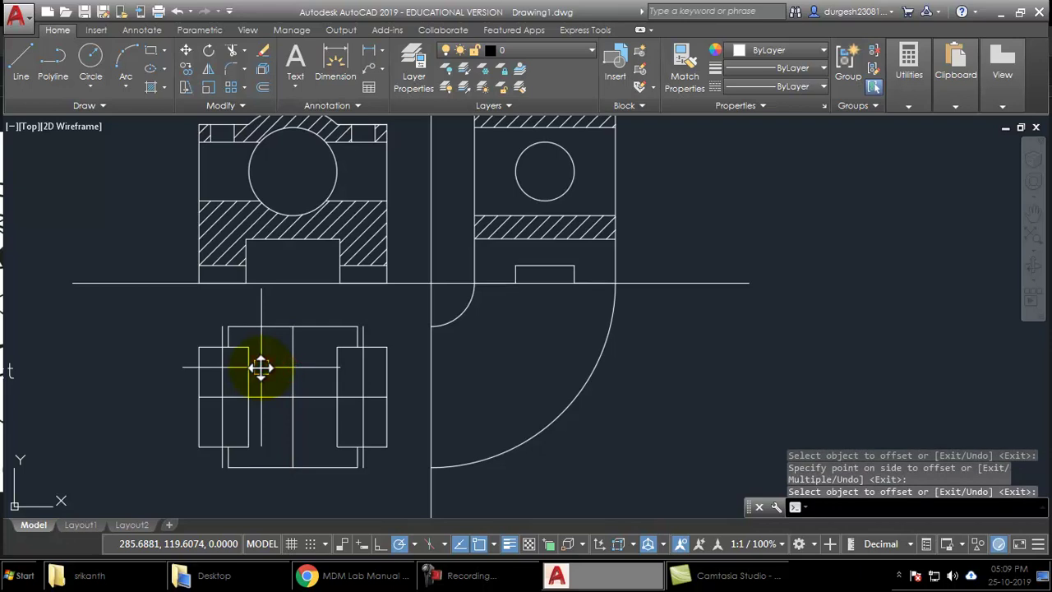
Draw the left hole as an 8 mm diameter circle where the left offset line crosses the top view's horizontal centre line
key("Escape")
type("c")
key("Return")
key("alt+Tab")
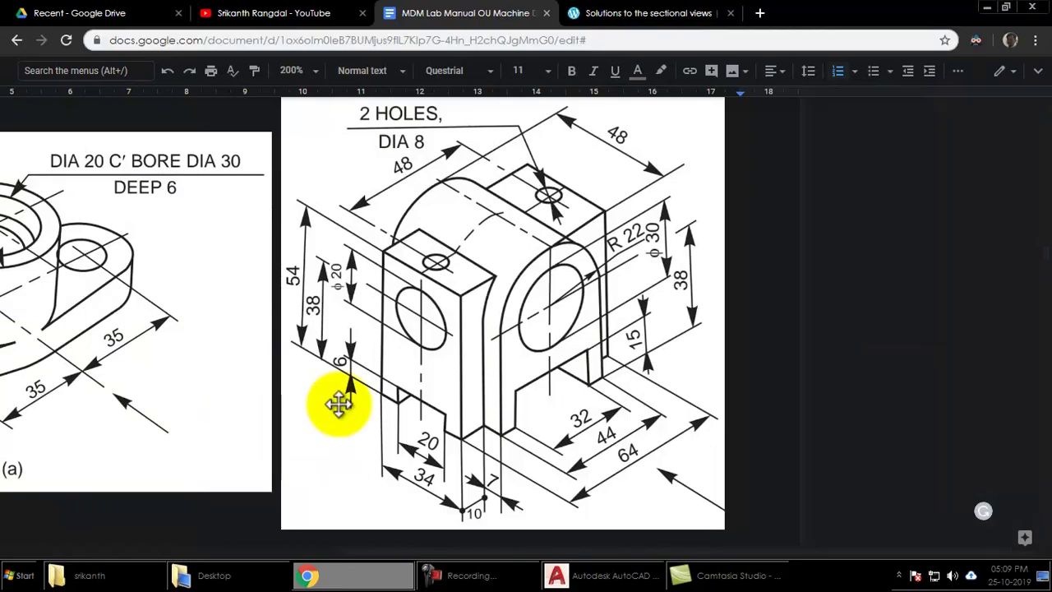
key("alt+Tab")
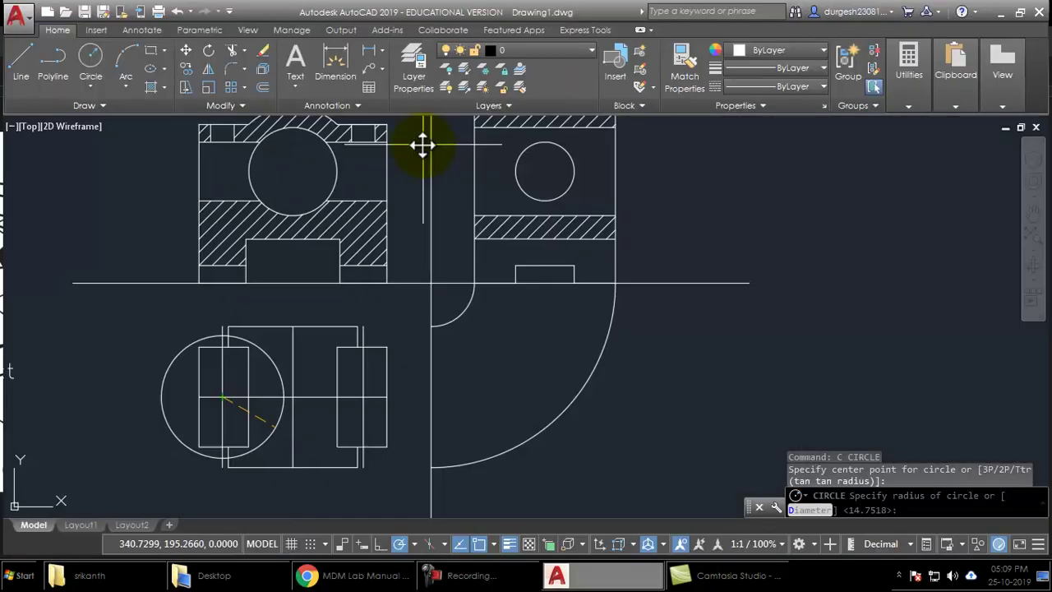
type("d")
key("Return")
type("8")
key("Return")
Draw a matching 8 mm diameter circle where the right offset line crosses the top view's horizontal centre line
key("Return")
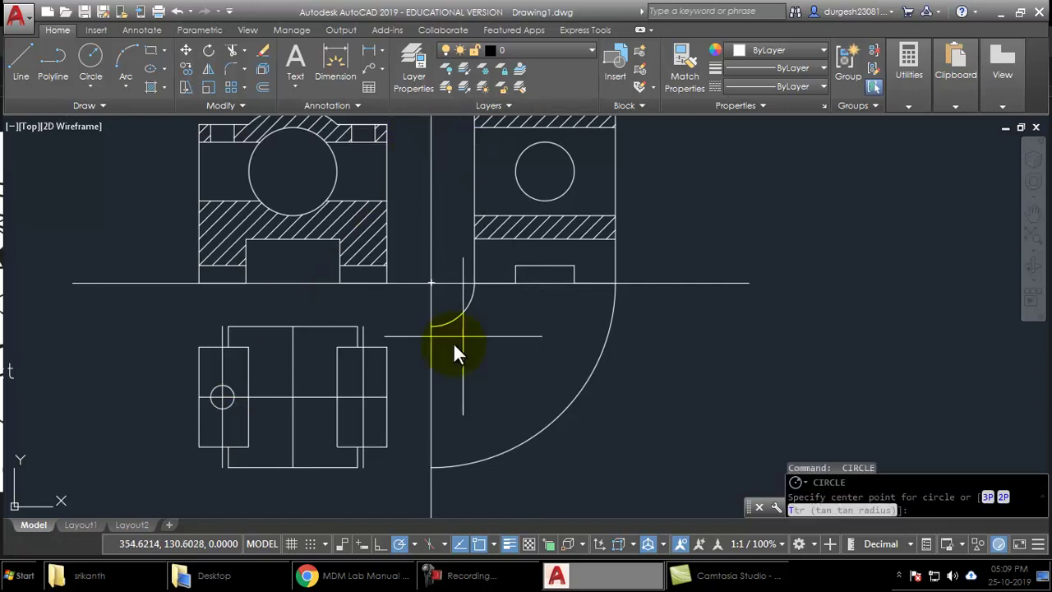
left_click(358, 401)
key("Return")
key("Escape")
key("Escape")
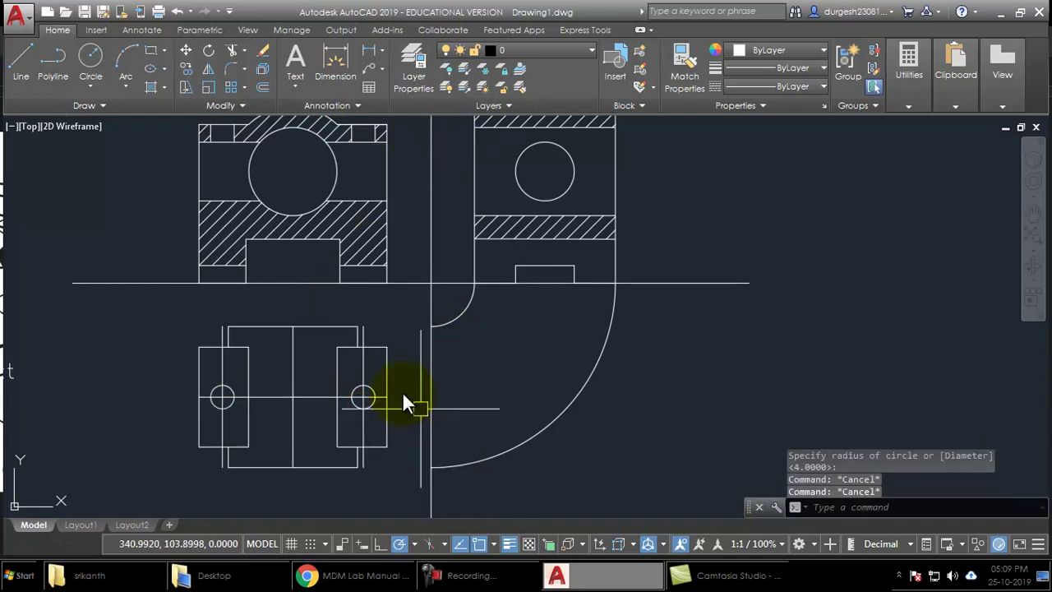
Erase the offset line through the right hole of the top view
left_click(357, 370)
type("e")
key("Escape")
left_click(364, 363)
type("e")
key("Return")
Erase the top view's vertical and horizontal centre lines and the offset line through the left hole
double_click(295, 370)
type("e")
key("Return")
left_click(307, 399)
key("Return")
left_click(224, 365)
key("Return")
middle_click_drag(293, 404, 278, 409)
scroll(291, 459, "up", 2)
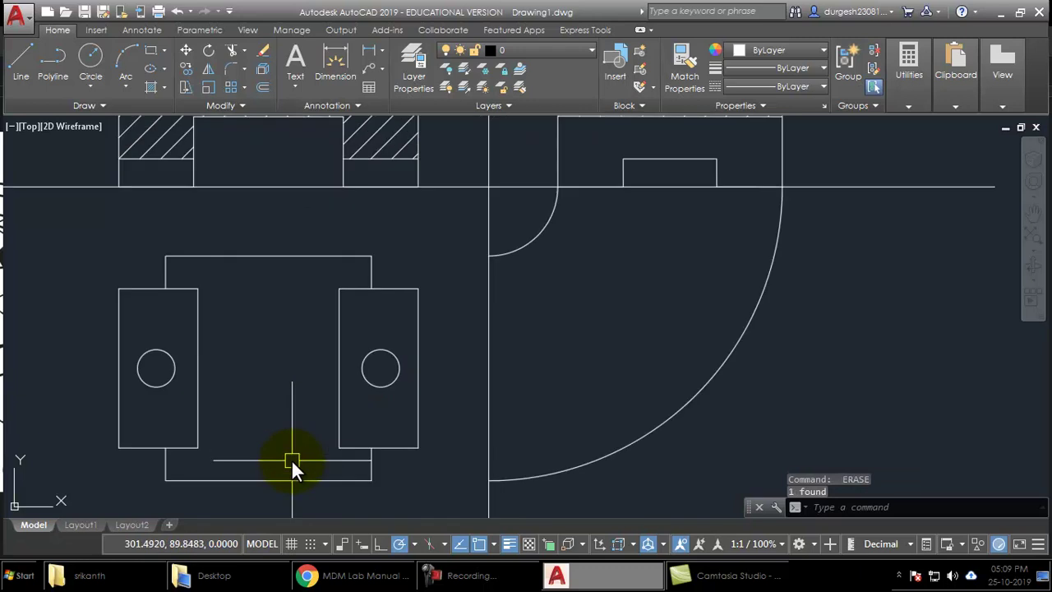
Compare the three views of the bracket with its isometric drawing
scroll(415, 324, "down", 3)
key("alt+Tab")
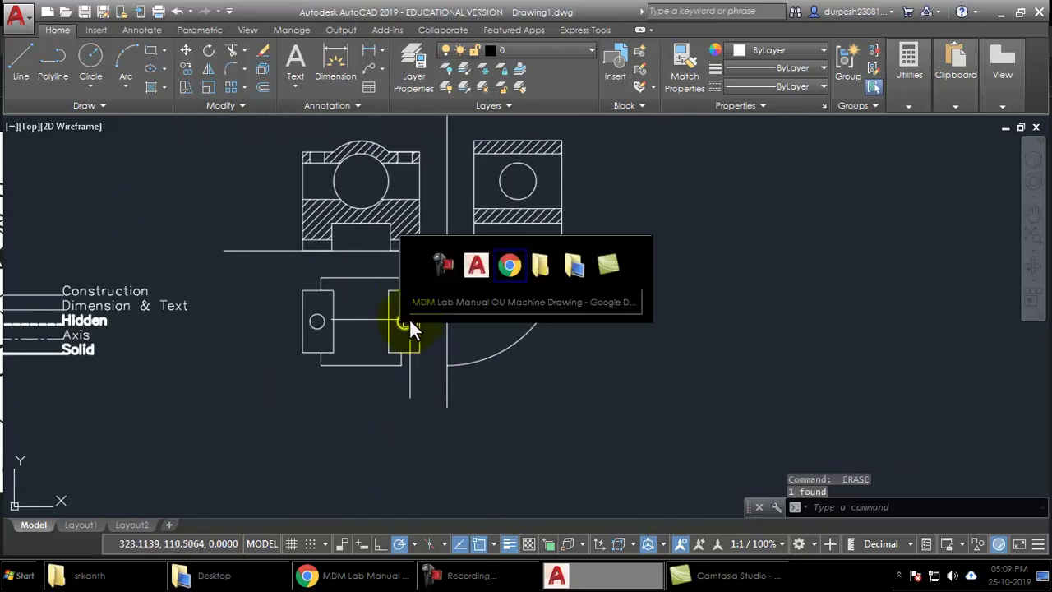
key("alt+Tab")
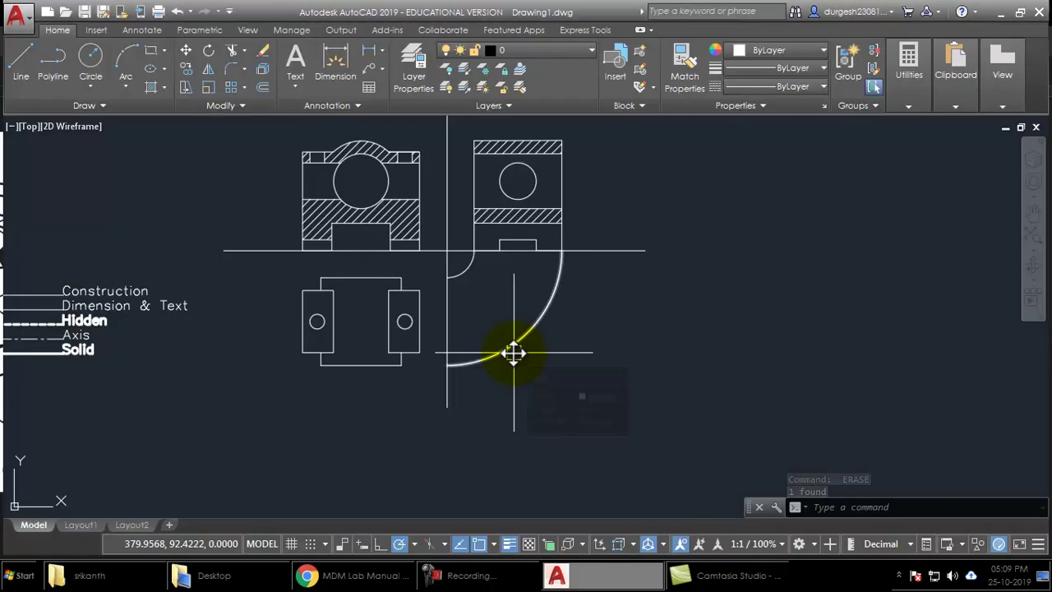
key("alt+Tab")
key("alt+Tab")
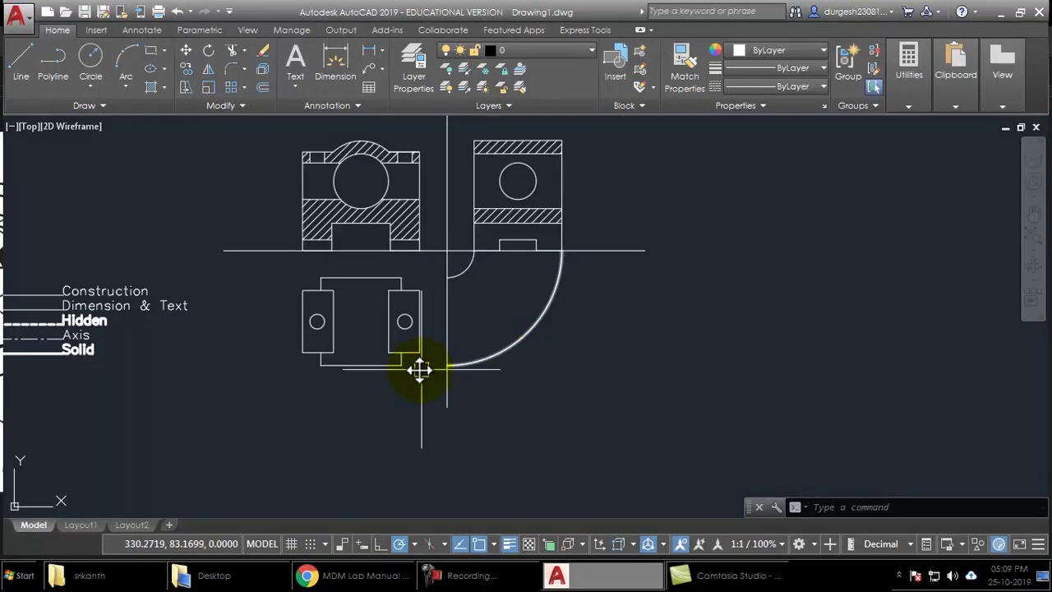
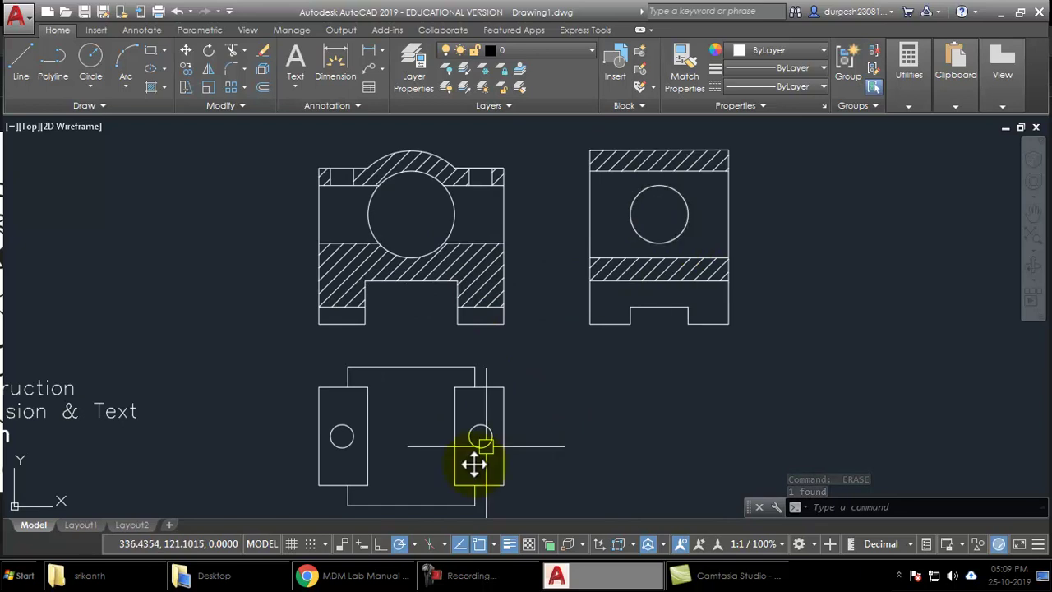
middle_click_drag(530, 427, 523, 425)
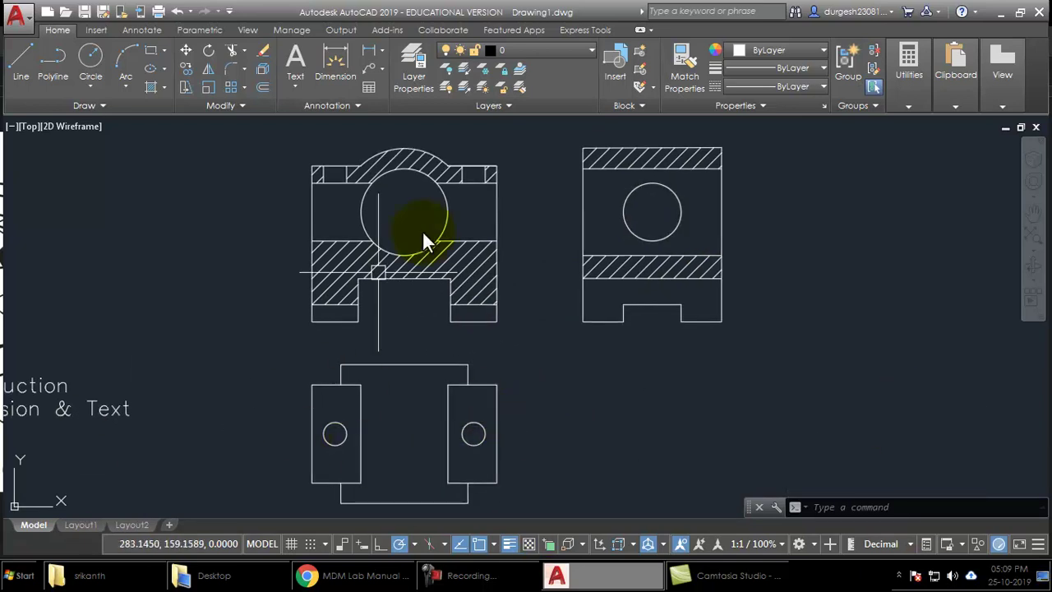
scroll(424, 210, "up", 2)
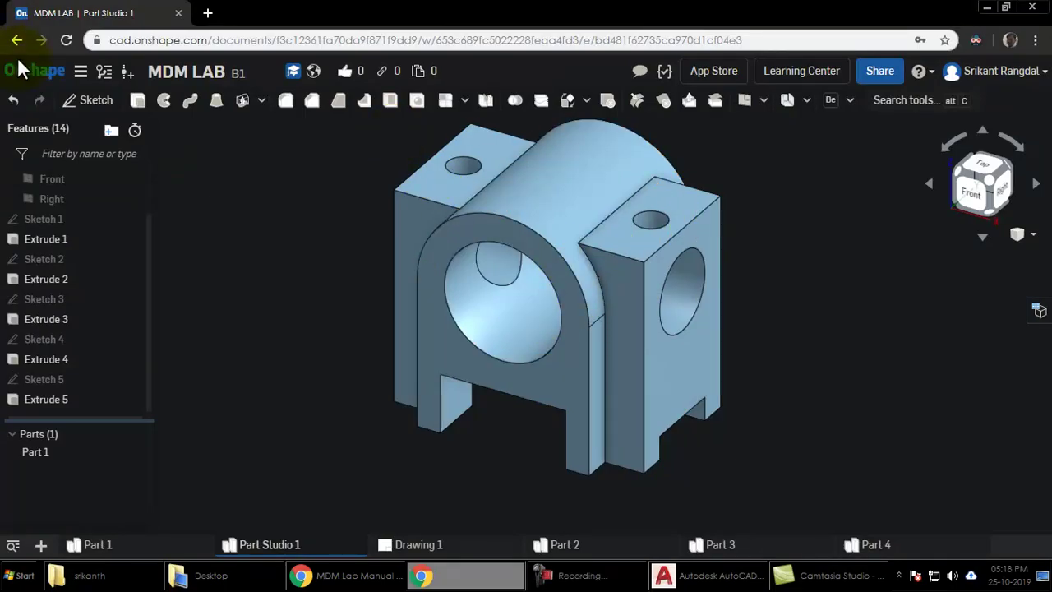
Section the 3D bracket model parallel to its front face, with the plane moved back through the top holes, and view it from the front
left_click(1018, 240)
left_click(952, 546)
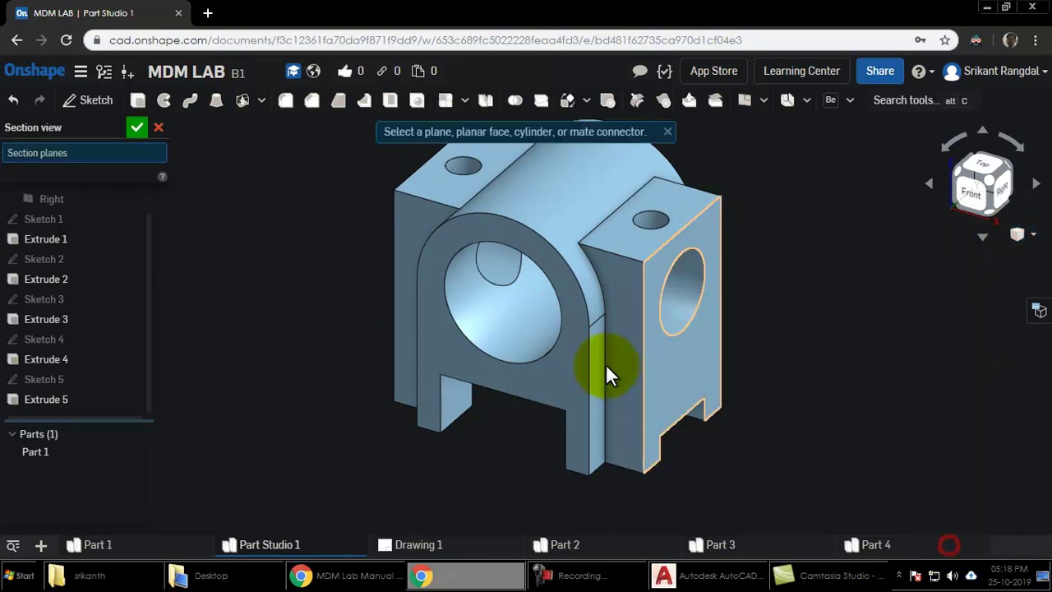
left_click(486, 345)
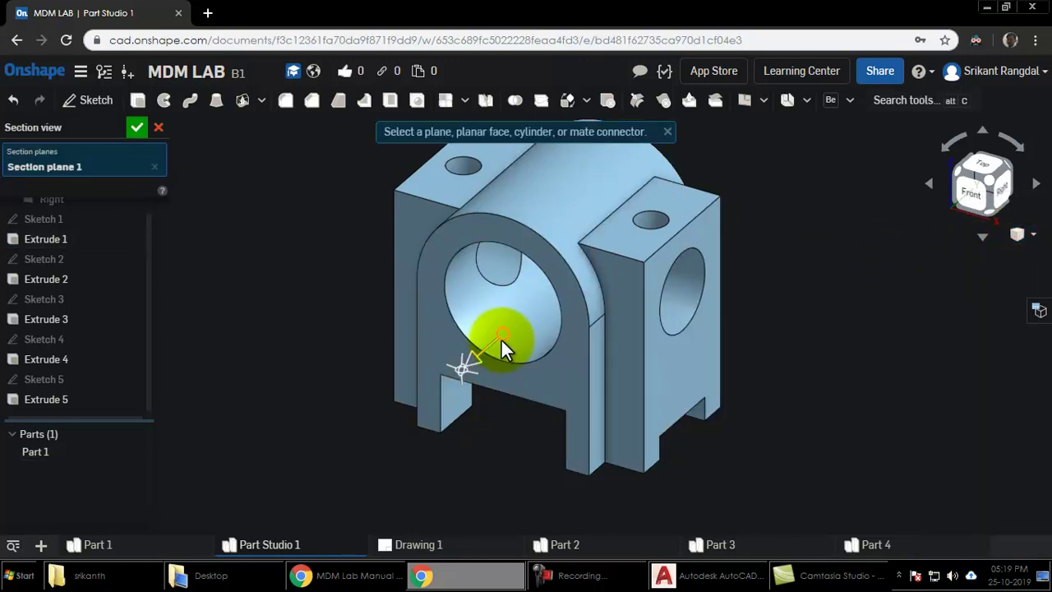
left_click_drag(486, 345, 549, 354)
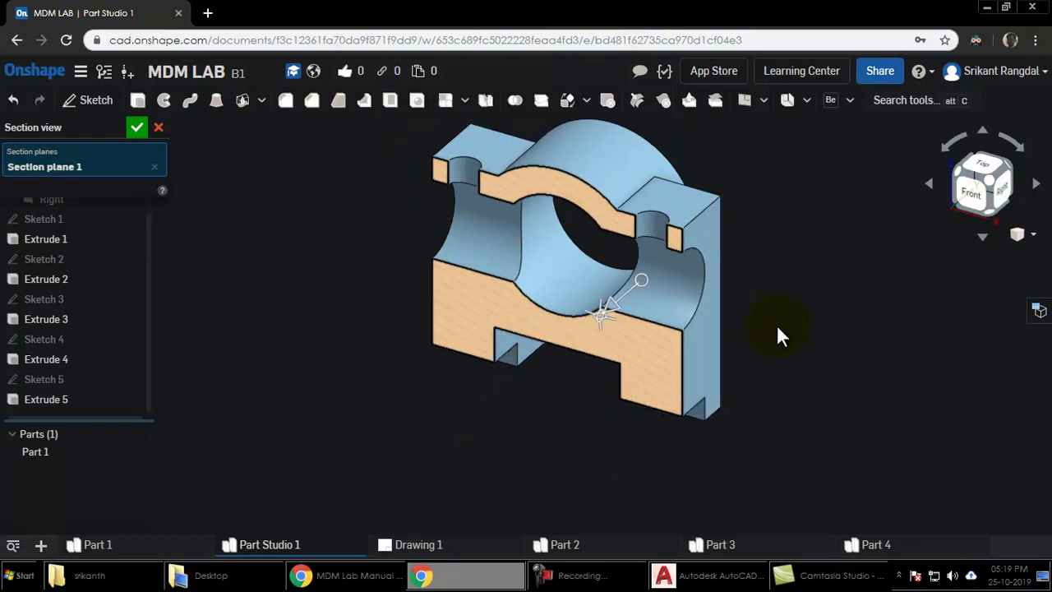
mouse_move(771, 324)
right_mouse_down()
mouse_move(749, 341)
mouse_move(731, 313)
mouse_move(701, 313)
mouse_move(753, 329)
mouse_move(785, 322)
right_mouse_up()
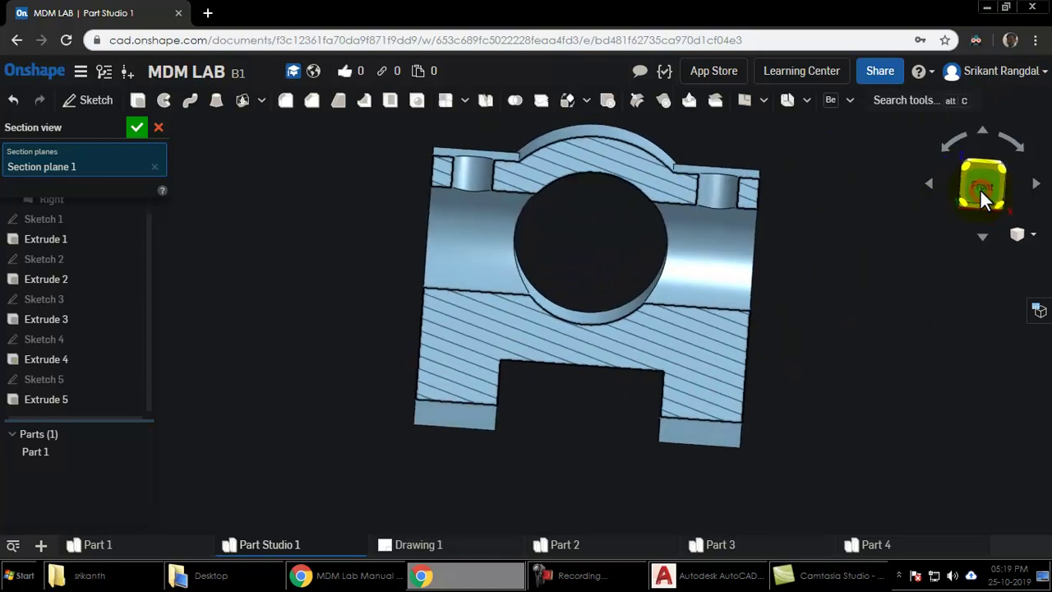
left_click(979, 188)
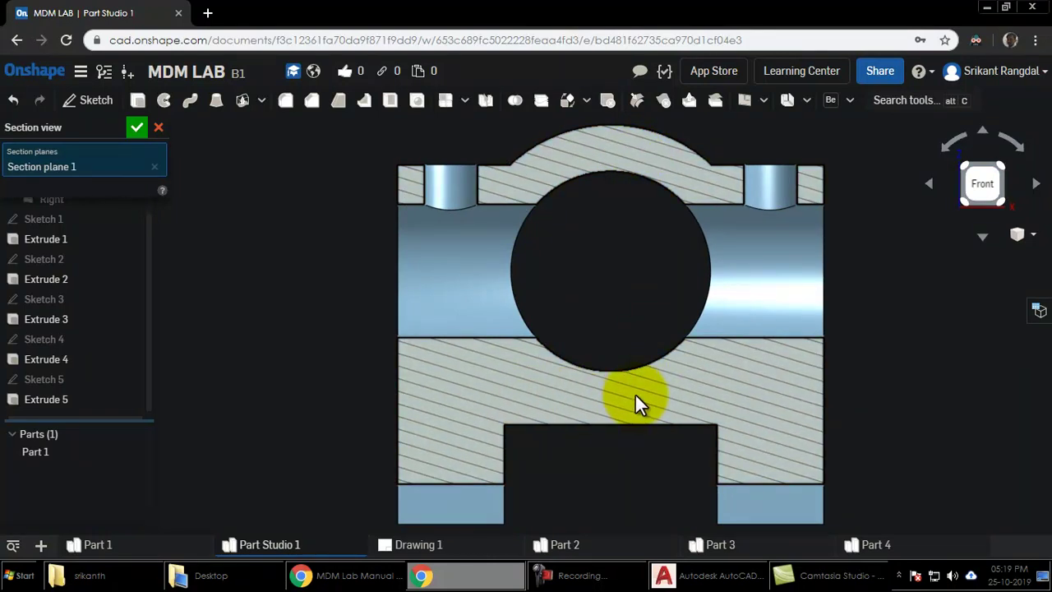
Compare the model's front section with the hatched front view in the AutoCAD drawing
key("alt+Tab")
key("alt+Tab")
key("alt+Tab")
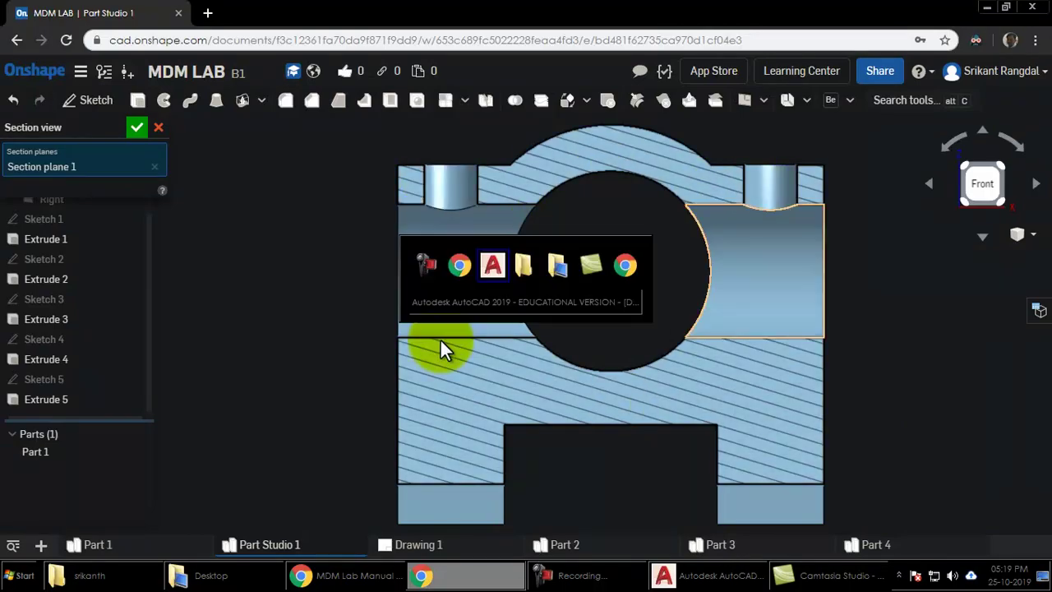
key("alt+Tab")
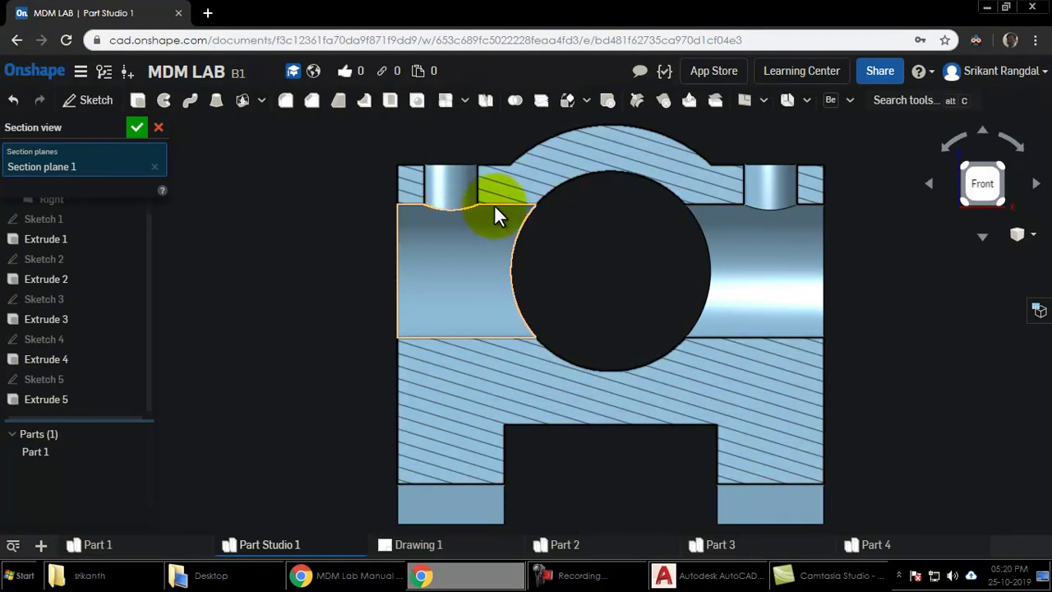
key("alt+Tab")
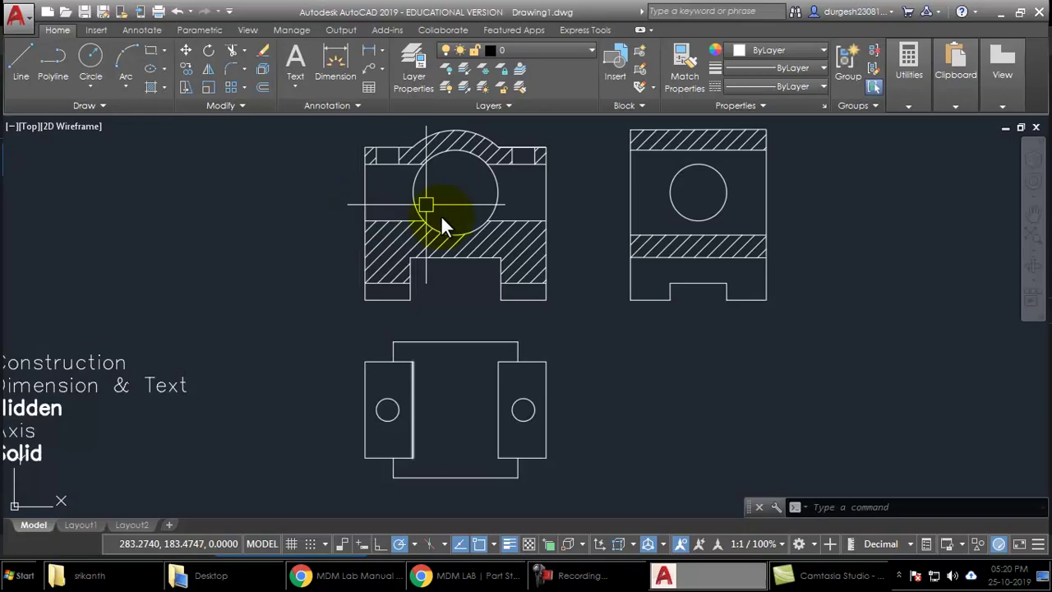
Return to the Onshape model and turn off its front section view
key("alt+Tab")
scroll(916, 297, "down", 2)
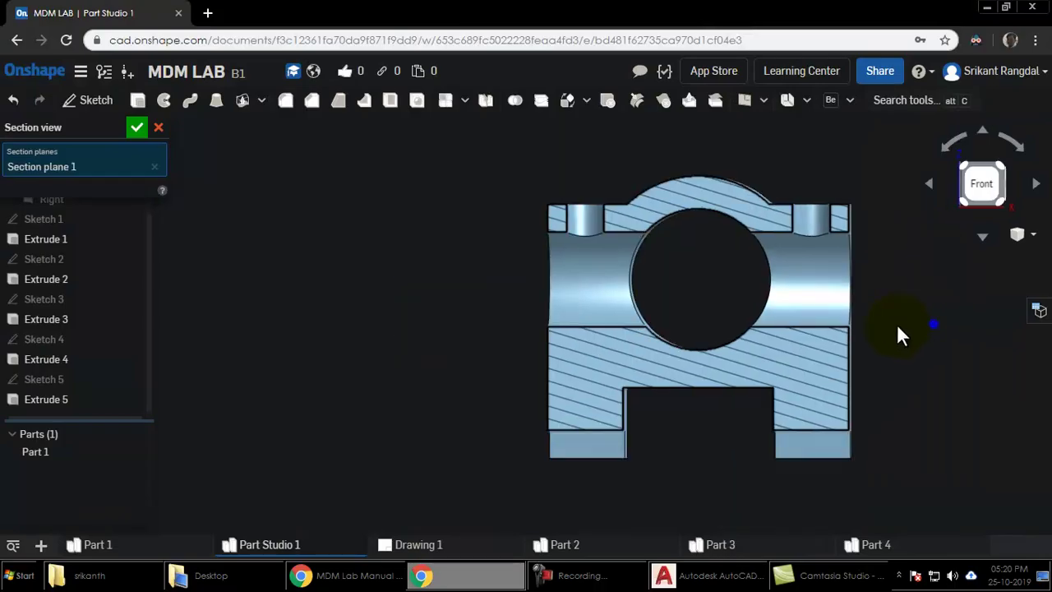
right_click_drag(900, 336, 978, 272)
left_click(1023, 241)
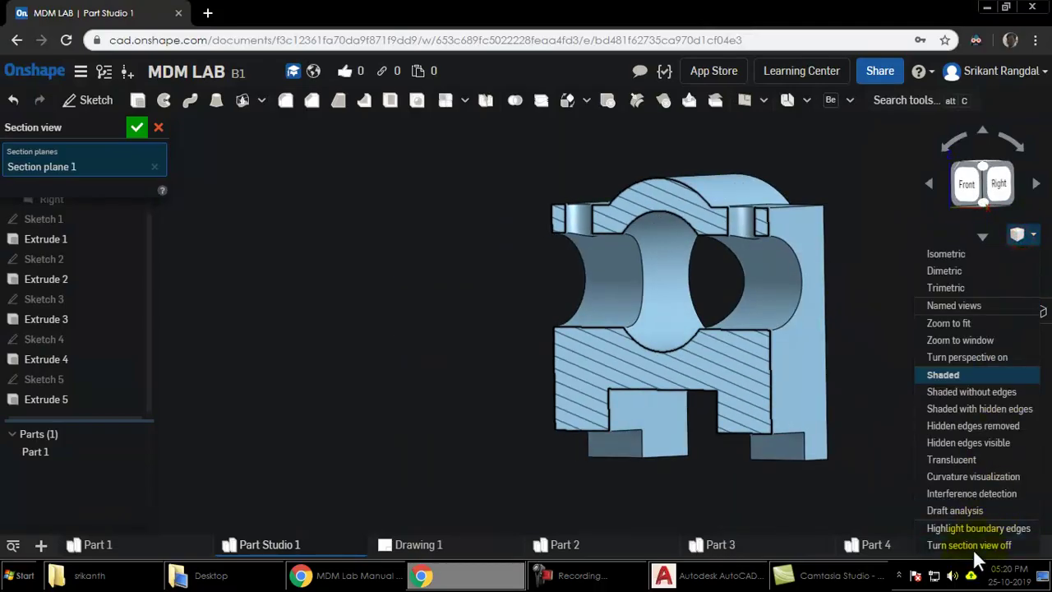
left_click(969, 544)
Section the bracket model lengthwise through the main bore's axis and view it squarely from the right
right_click_drag(908, 421, 613, 345)
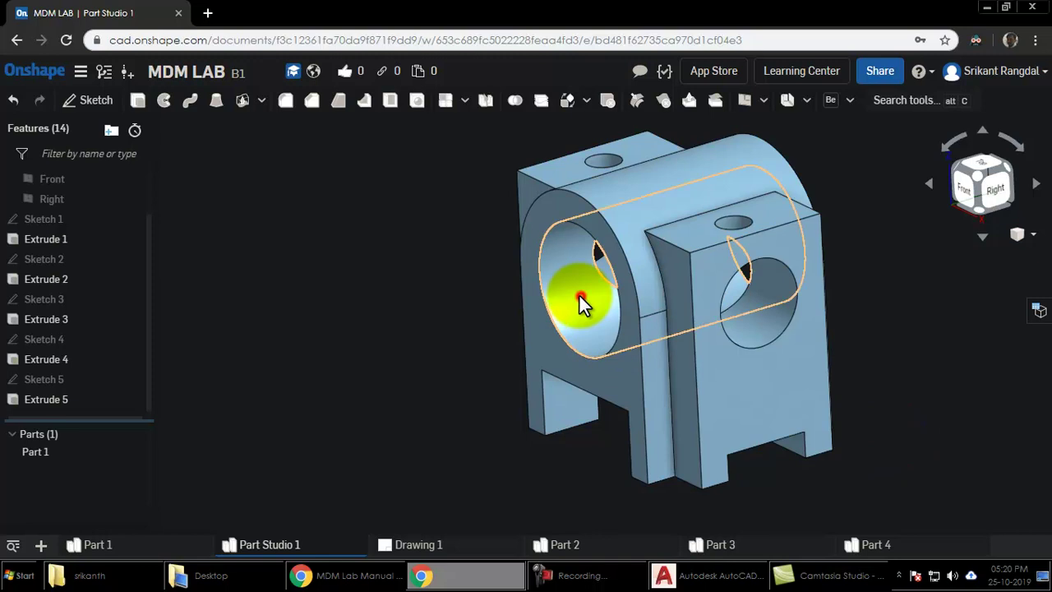
left_click(558, 279)
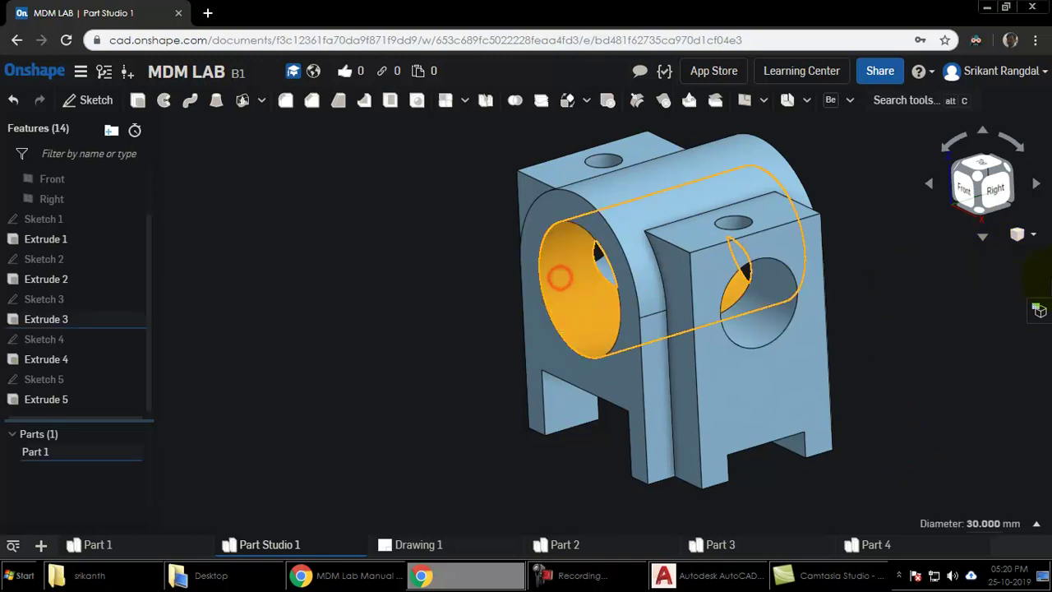
left_click(1027, 237)
left_click(1004, 548)
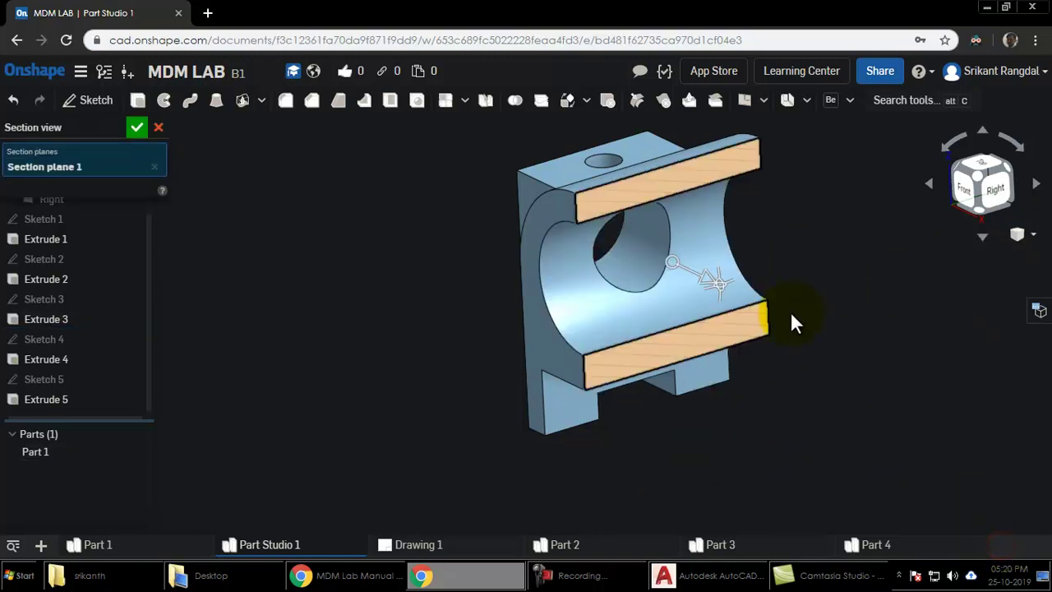
right_click_drag(835, 331, 739, 287)
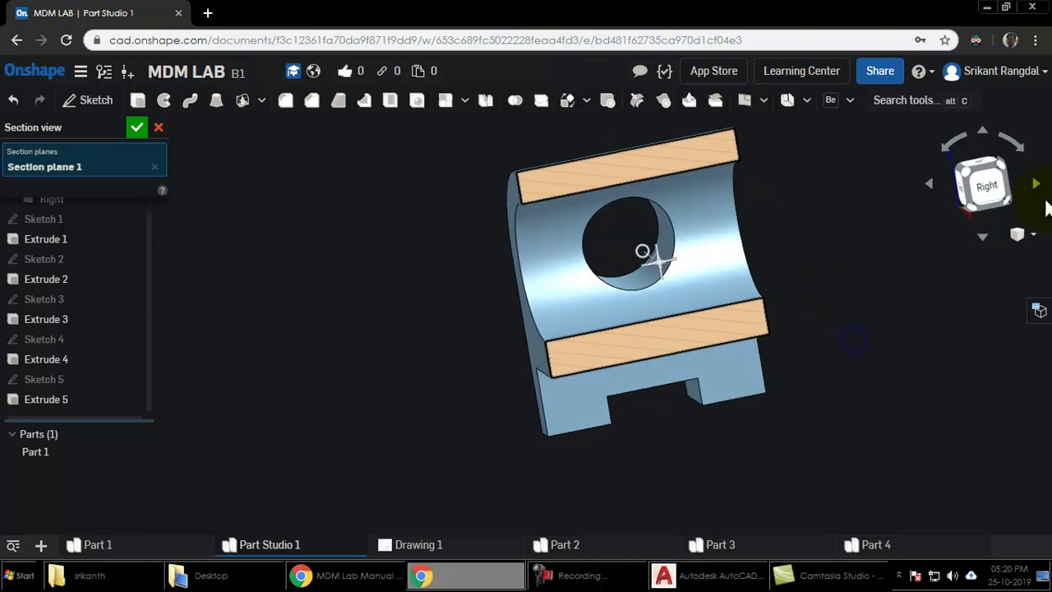
left_click(992, 189)
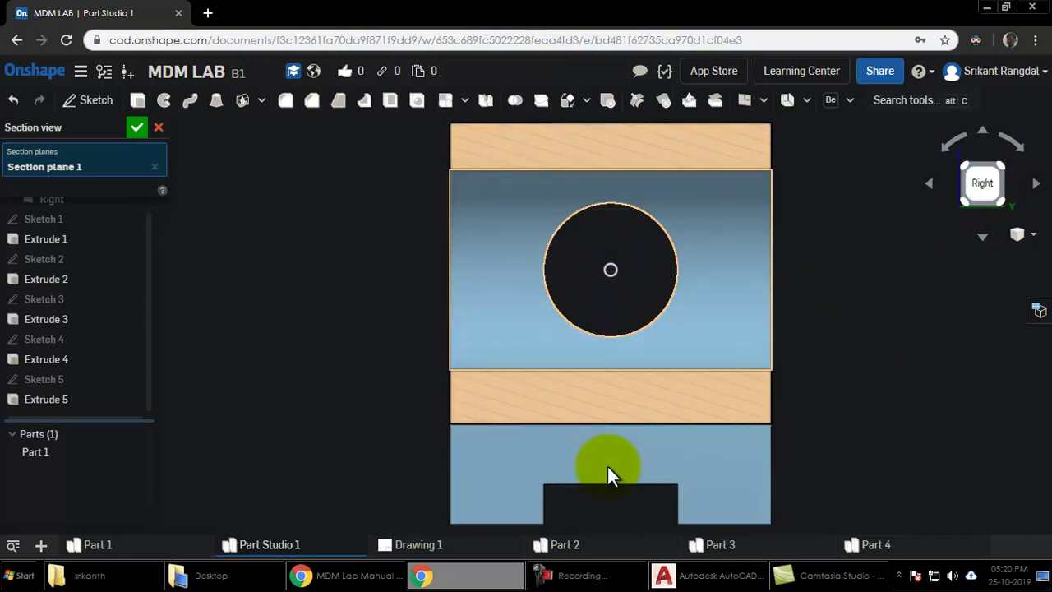
Compare the model's lengthwise section with the hatched side view in the AutoCAD drawing
key("alt+Tab")
key("alt+Tab")
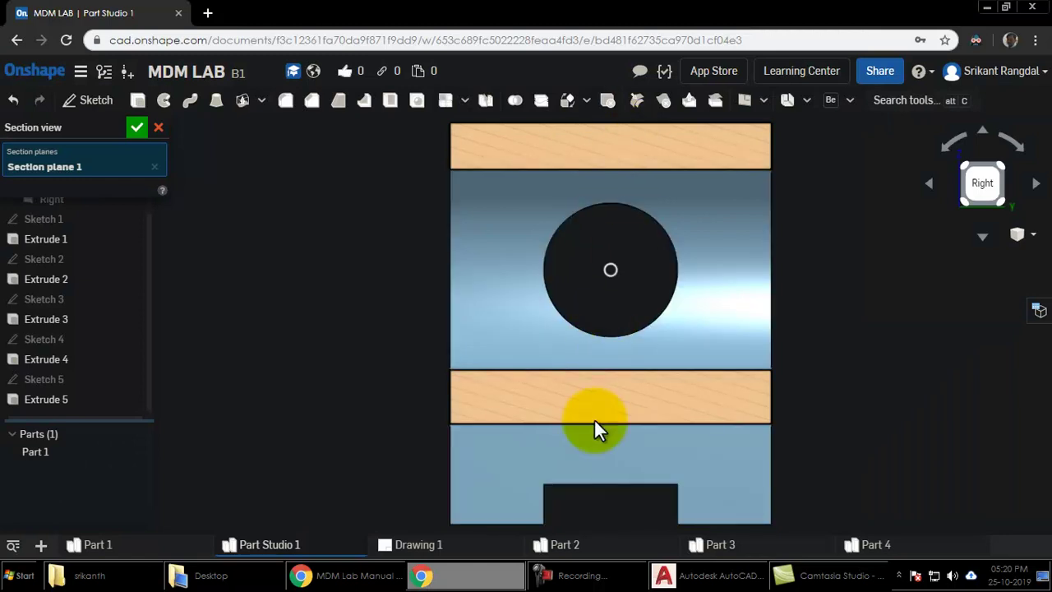
mouse_move(687, 312)
right_mouse_down()
mouse_move(703, 316)
mouse_move(677, 324)
right_mouse_up()
key("alt+Tab")
key("alt+Tab")
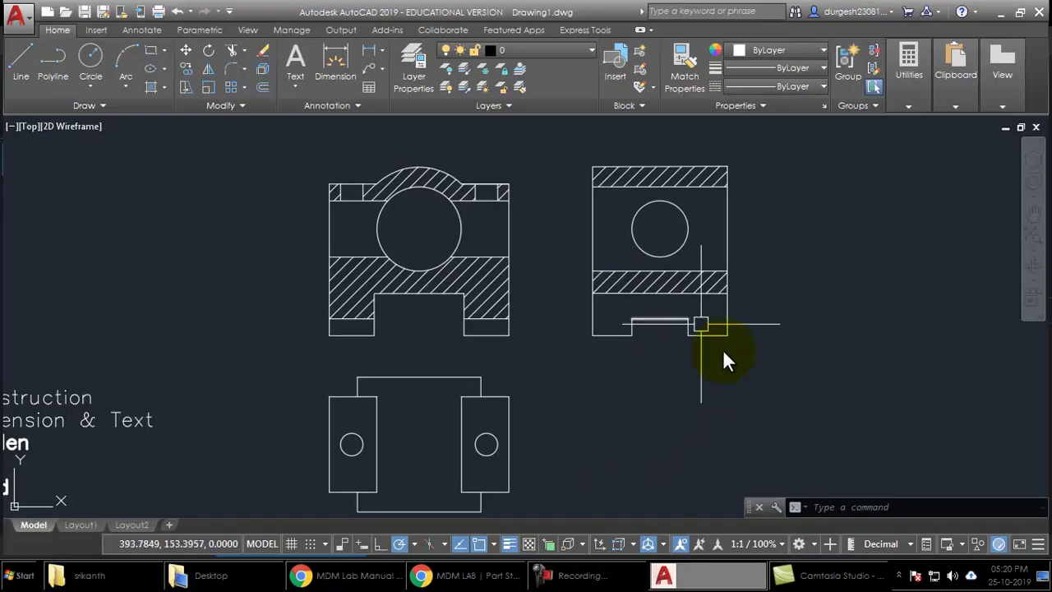
Return to the Onshape model, view it at an angle and turn off its lengthwise section view
key("alt+Tab")
right_click_drag(990, 180, 1037, 247)
left_click(895, 318)
left_click(982, 171)
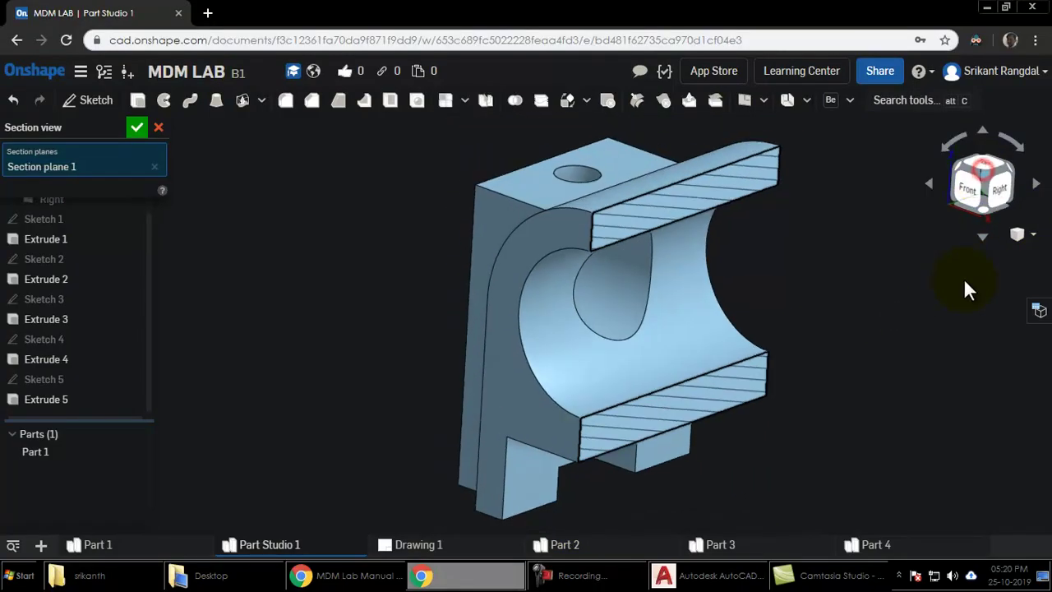
left_click(1019, 235)
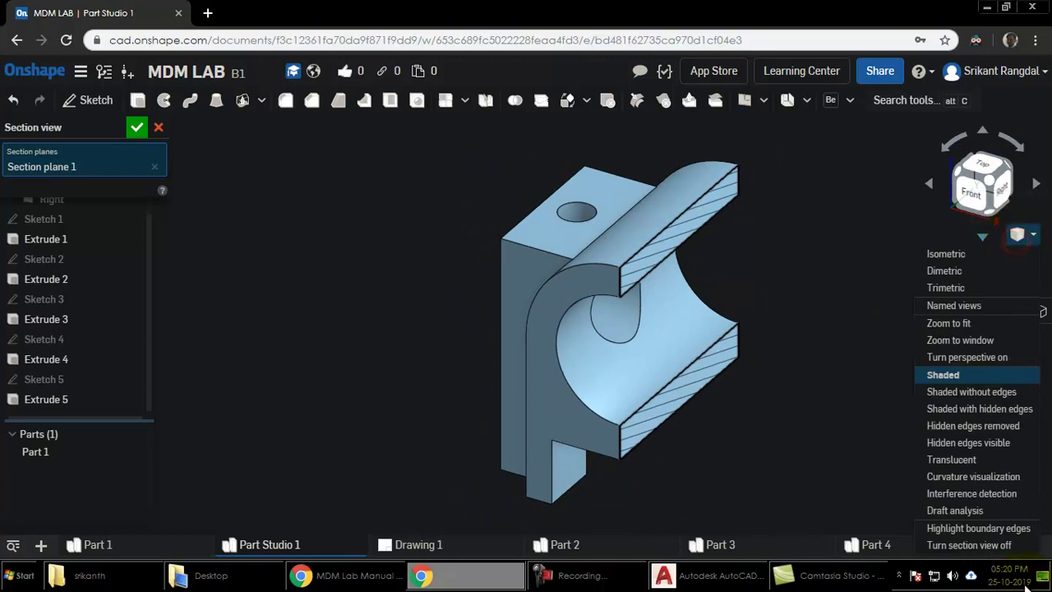
left_click(996, 549)
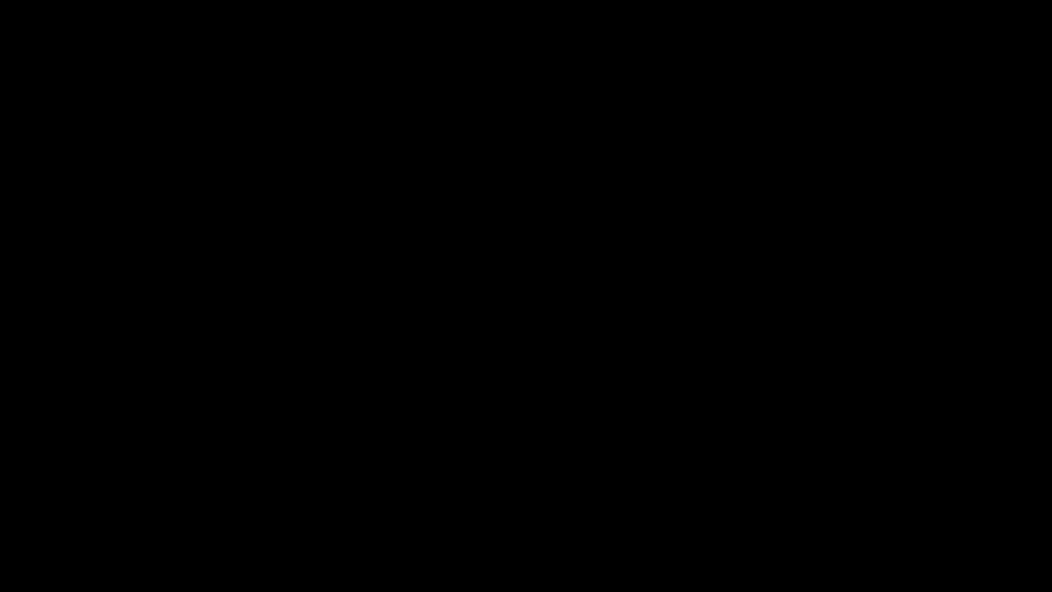